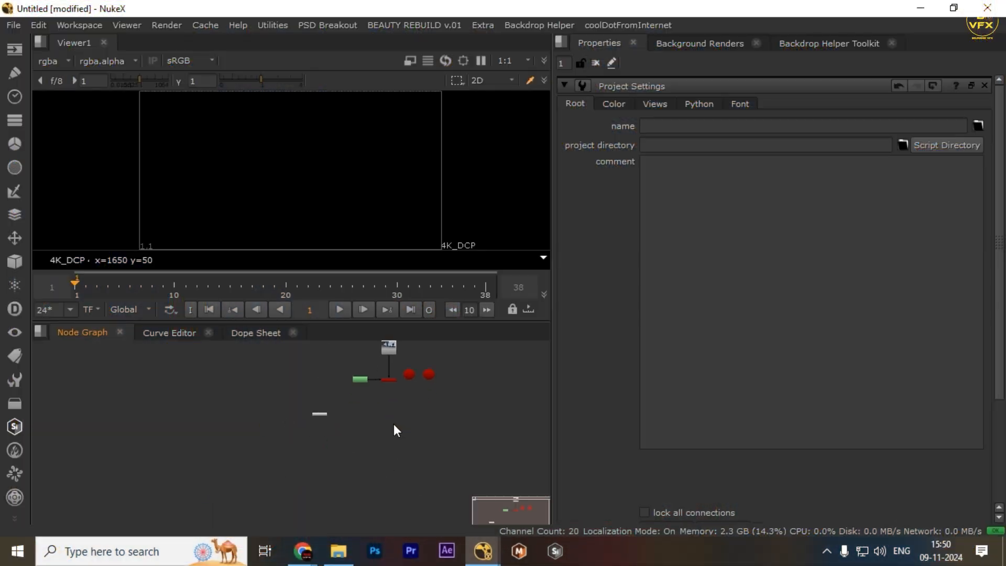
Step: Add a Card3D transform node in an empty area below the camera tracking nodes
{"action": "key", "text": "Tab"}
{"action": "type", "text": "card"}
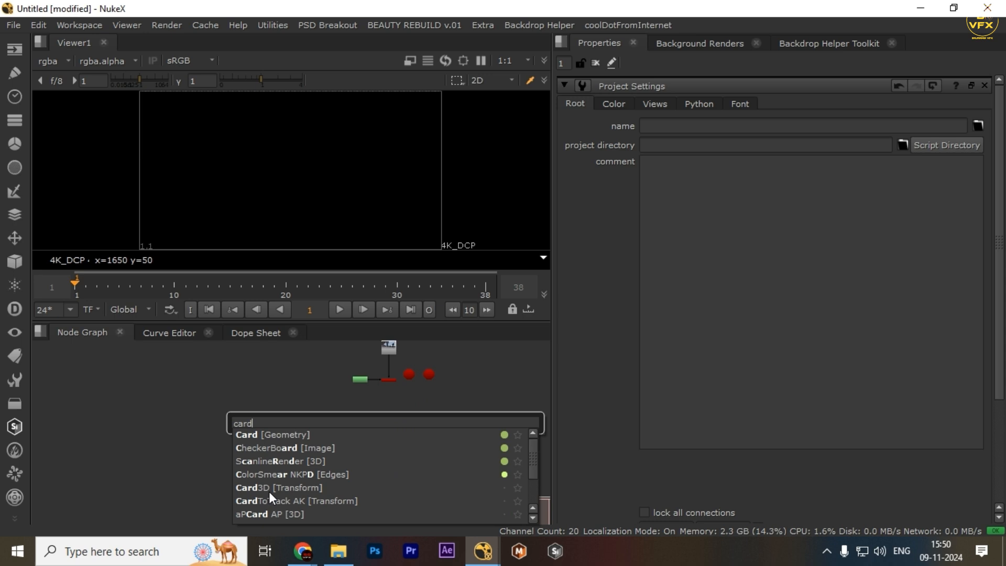
{"action": "left_click", "coordinate": [269, 491]}
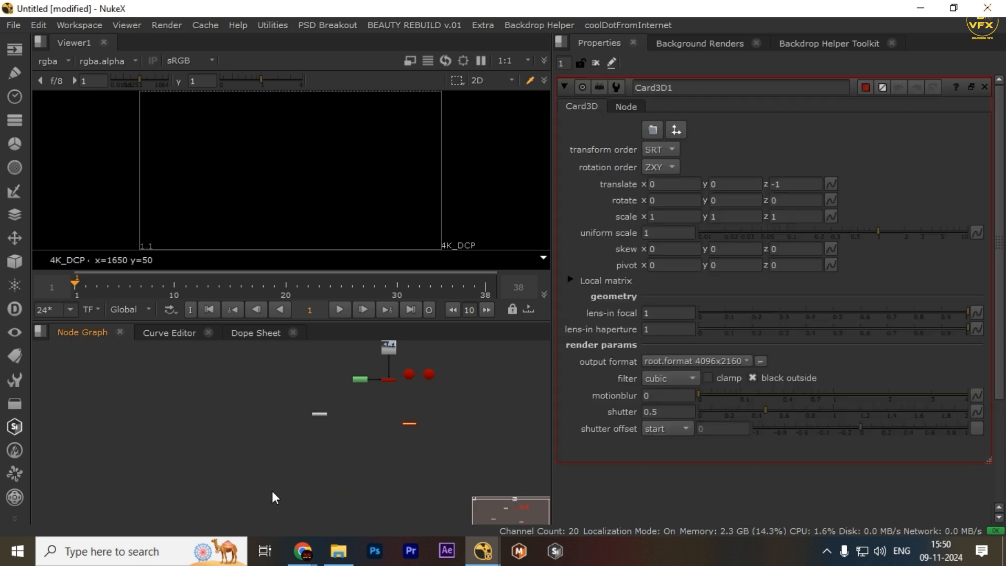
{"action": "left_click_drag", "start_coordinate": [474, 397], "coordinate": [295, 458]}
{"action": "scroll", "coordinate": [289, 443], "scroll_direction": "down", "scroll_amount": 3}
{"action": "scroll", "coordinate": [280, 407], "scroll_direction": "up", "scroll_amount": 3}
{"action": "left_click_drag", "start_coordinate": [204, 397], "coordinate": [108, 412]}
{"action": "scroll", "coordinate": [286, 431], "scroll_direction": "down", "scroll_amount": 3}
{"action": "left_click_drag", "start_coordinate": [391, 442], "coordinate": [282, 436]}
{"action": "scroll", "coordinate": [281, 435], "scroll_direction": "up", "scroll_amount": 1}
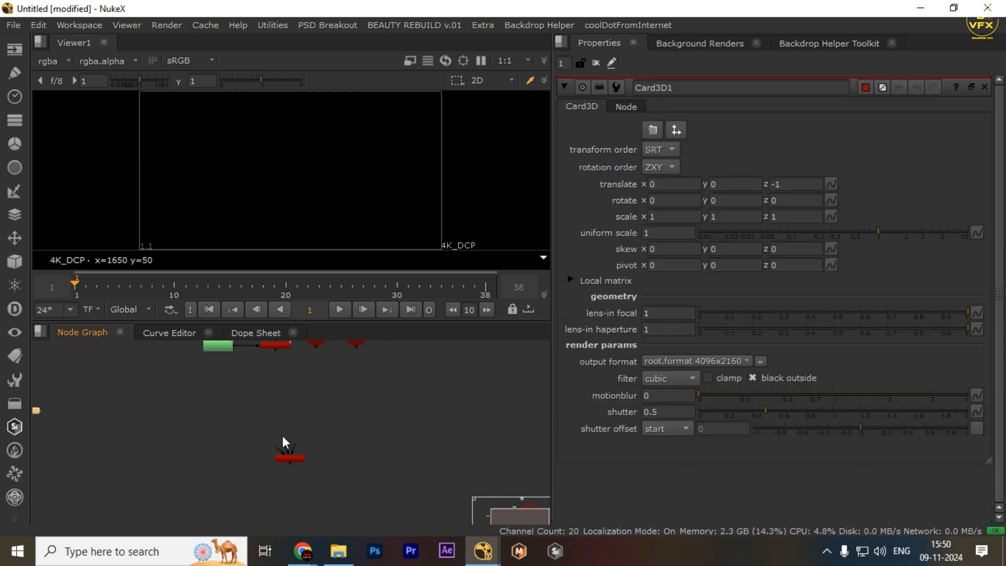
Step: Add a Card geometry node near the Card3D node for comparison
{"action": "left_click_drag", "start_coordinate": [211, 423], "coordinate": [453, 423]}
{"action": "key", "text": "Tab"}
{"action": "type", "text": "ca"}
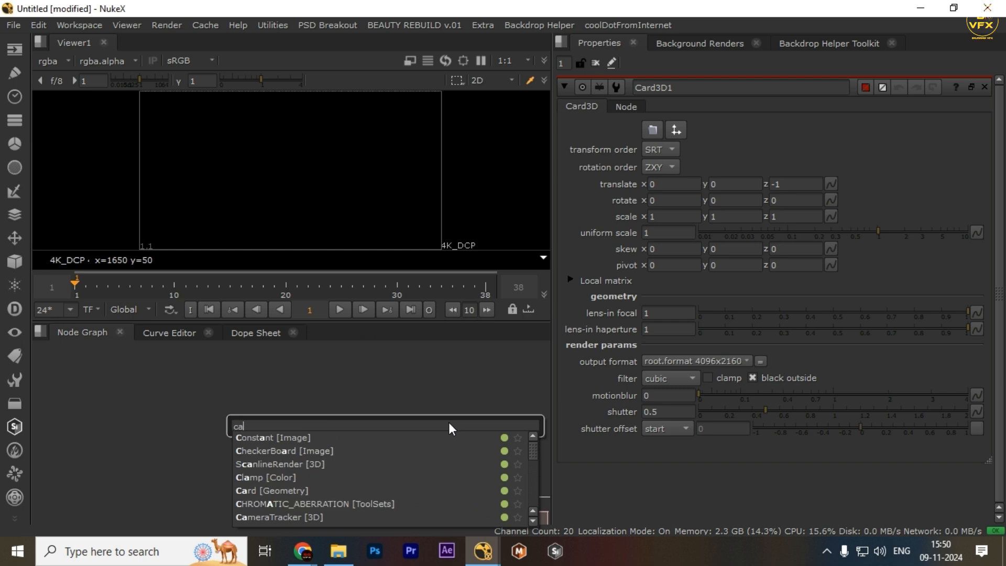
{"action": "type", "text": "rd"}
{"action": "left_click", "coordinate": [322, 439]}
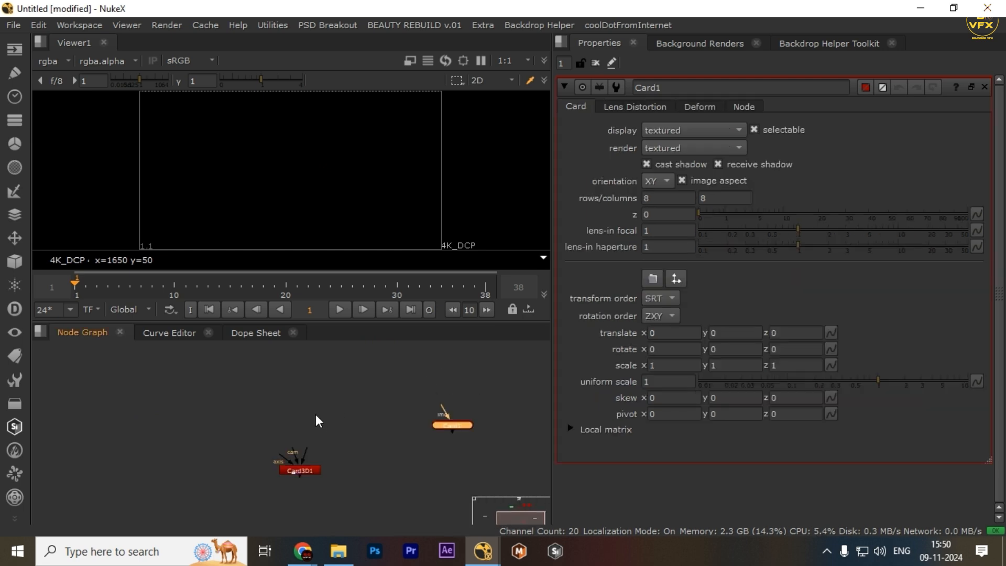
{"action": "left_click_drag", "start_coordinate": [325, 415], "coordinate": [283, 482]}
Step: Compare the Card geometry node with the Card3D node, and delete the Card node
{"action": "left_click_drag", "start_coordinate": [321, 394], "coordinate": [527, 460]}
{"action": "left_click_drag", "start_coordinate": [522, 401], "coordinate": [389, 454]}
{"action": "scroll", "coordinate": [445, 428], "scroll_direction": "up", "scroll_amount": 4}
{"action": "left_click_drag", "start_coordinate": [455, 423], "coordinate": [304, 450]}
{"action": "left_click_drag", "start_coordinate": [134, 405], "coordinate": [455, 505]}
{"action": "scroll", "coordinate": [311, 438], "scroll_direction": "down", "scroll_amount": 4}
{"action": "key", "text": "Delete"}
Step: Examine the cam, axis and background inputs of the Card3D node
{"action": "mouse_move", "coordinate": [252, 465]}
{"action": "left_mouse_down"}
{"action": "mouse_move", "coordinate": [427, 408]}
{"action": "mouse_move", "coordinate": [272, 464]}
{"action": "left_mouse_up"}
{"action": "scroll", "coordinate": [328, 456], "scroll_direction": "down", "scroll_amount": 3}
{"action": "left_click_drag", "start_coordinate": [381, 437], "coordinate": [414, 467]}
{"action": "scroll", "coordinate": [379, 464], "scroll_direction": "up", "scroll_amount": 3}
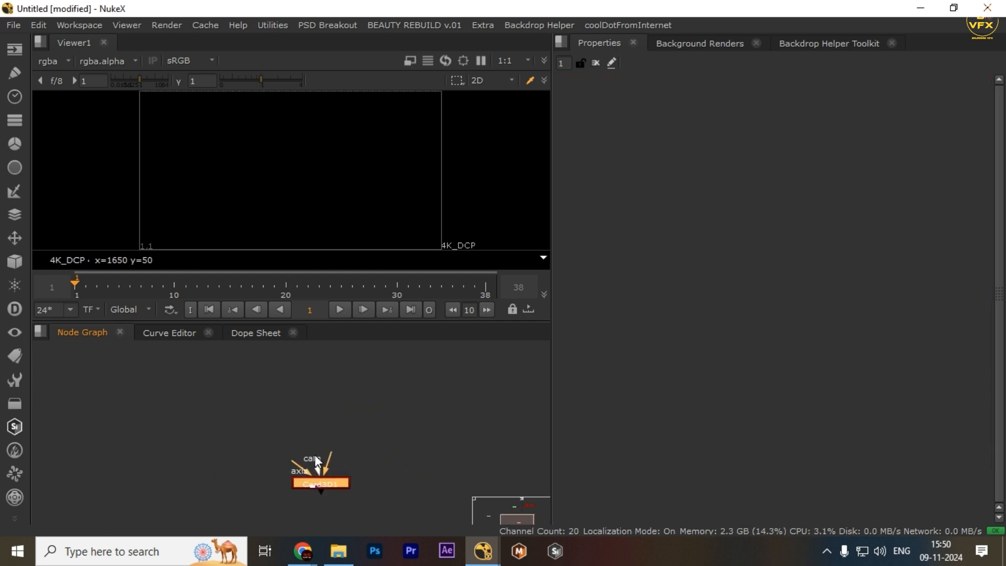
{"action": "left_click_drag", "start_coordinate": [315, 461], "coordinate": [271, 384]}
{"action": "left_click_drag", "start_coordinate": [335, 451], "coordinate": [345, 401]}
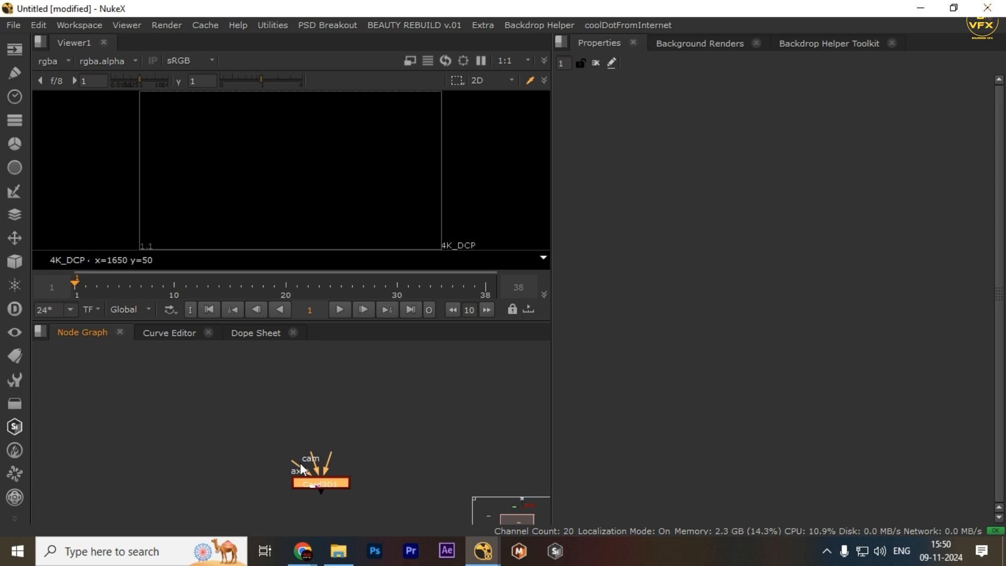
{"action": "left_click_drag", "start_coordinate": [301, 465], "coordinate": [297, 442]}
Step: View CameraTracker1 in the viewer and open its properties to show the track points
{"action": "scroll", "coordinate": [377, 480], "scroll_direction": "down", "scroll_amount": 5}
{"action": "left_click_drag", "start_coordinate": [412, 382], "coordinate": [377, 422]}
{"action": "scroll", "coordinate": [377, 422], "scroll_direction": "up", "scroll_amount": 3}
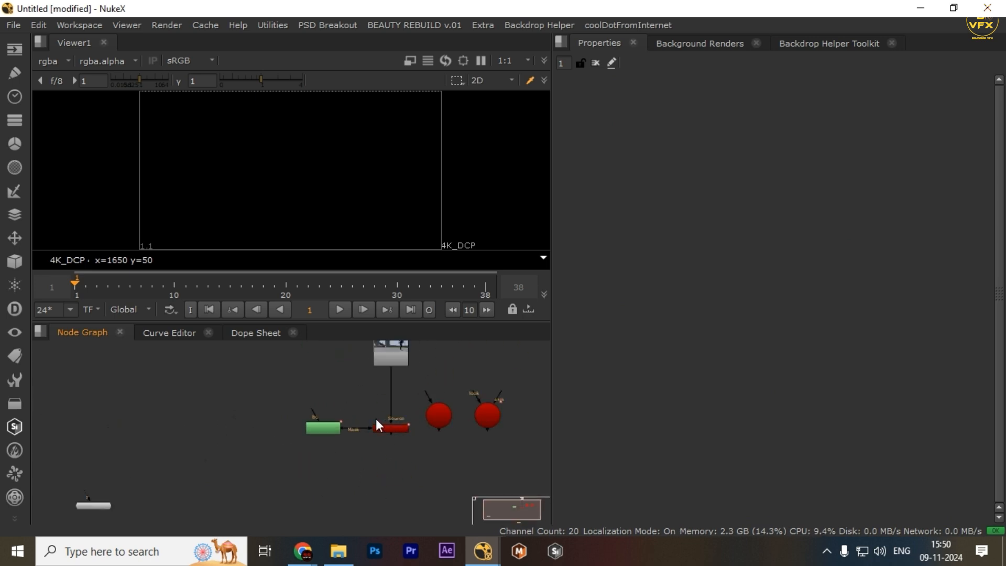
{"action": "left_click", "coordinate": [377, 426]}
{"action": "key", "text": "1"}
{"action": "double_click", "coordinate": [400, 427]}
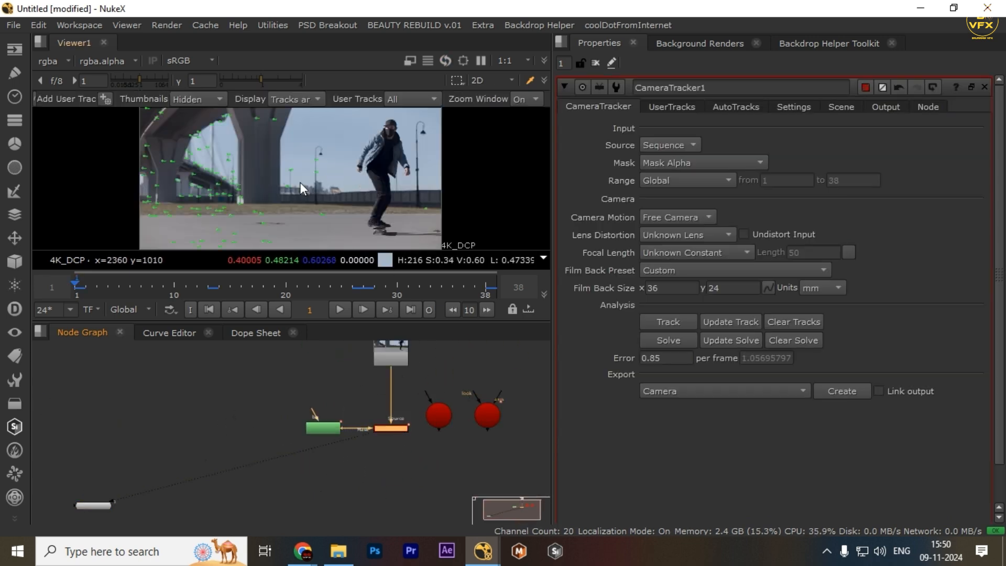
Step: Try creating an axis from the selected track points near the middle lamp post, and remove it
{"action": "scroll", "coordinate": [196, 185], "scroll_direction": "up", "scroll_amount": 2}
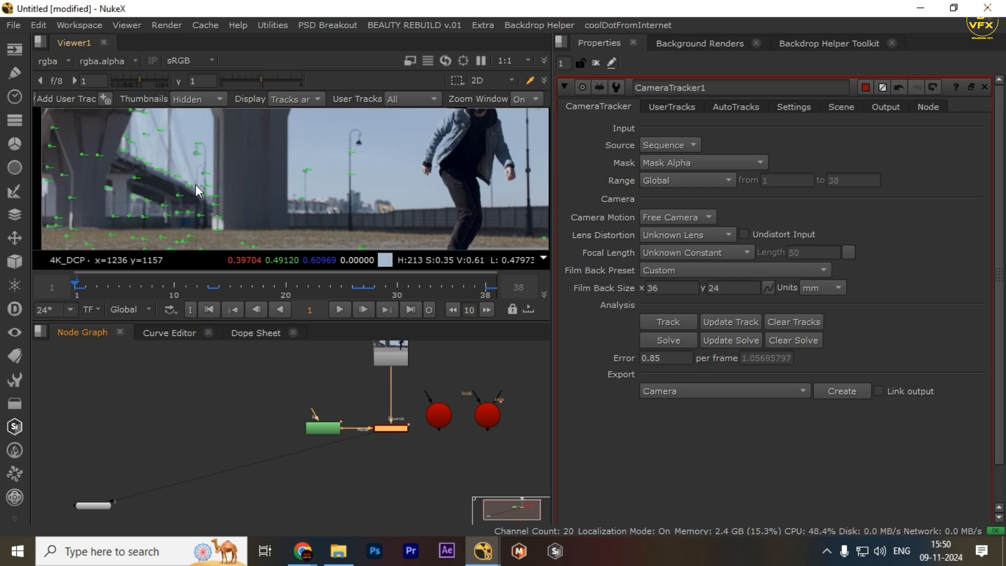
{"action": "right_click", "coordinate": [347, 174]}
{"action": "mouse_move", "coordinate": [353, 199]}
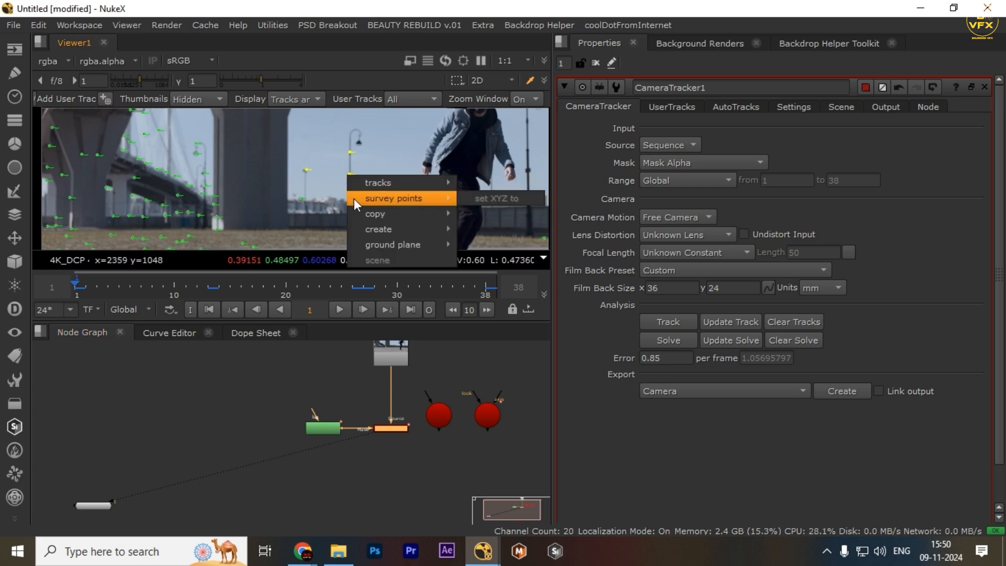
{"action": "mouse_move", "coordinate": [401, 230]}
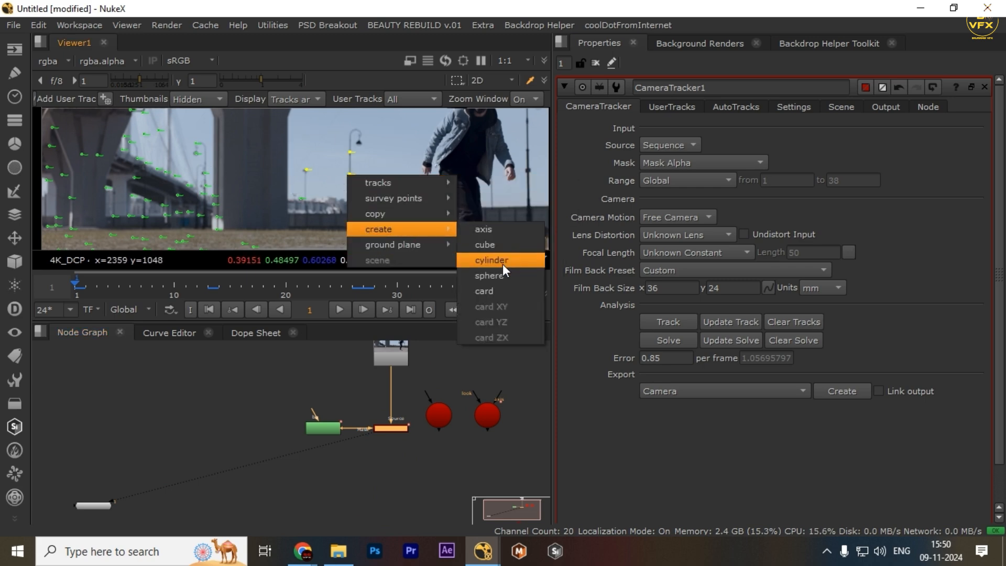
{"action": "left_click", "coordinate": [485, 229]}
{"action": "left_click_drag", "start_coordinate": [350, 444], "coordinate": [376, 476]}
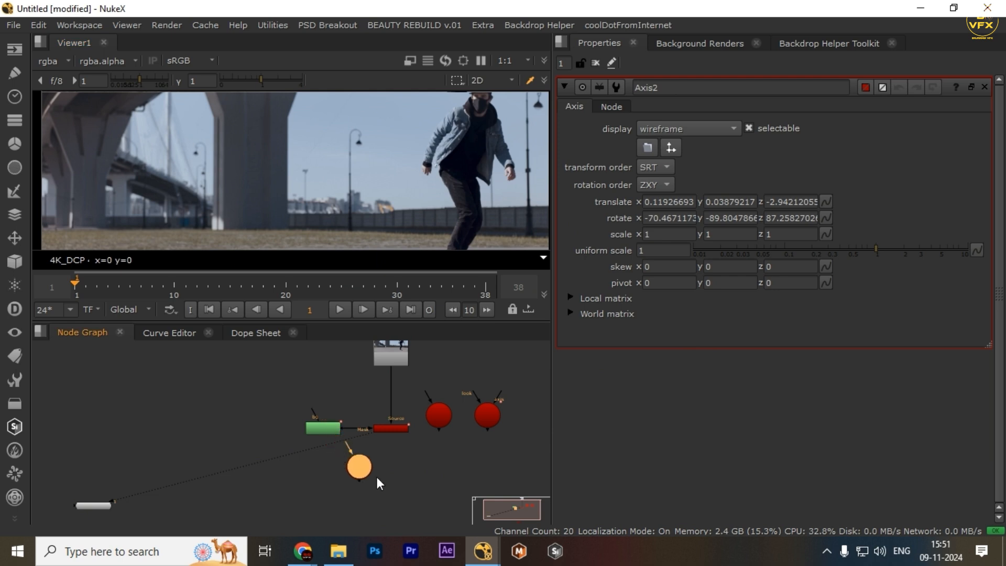
{"action": "scroll", "coordinate": [419, 381], "scroll_direction": "up", "scroll_amount": 3}
{"action": "left_click_drag", "start_coordinate": [433, 382], "coordinate": [555, 455]}
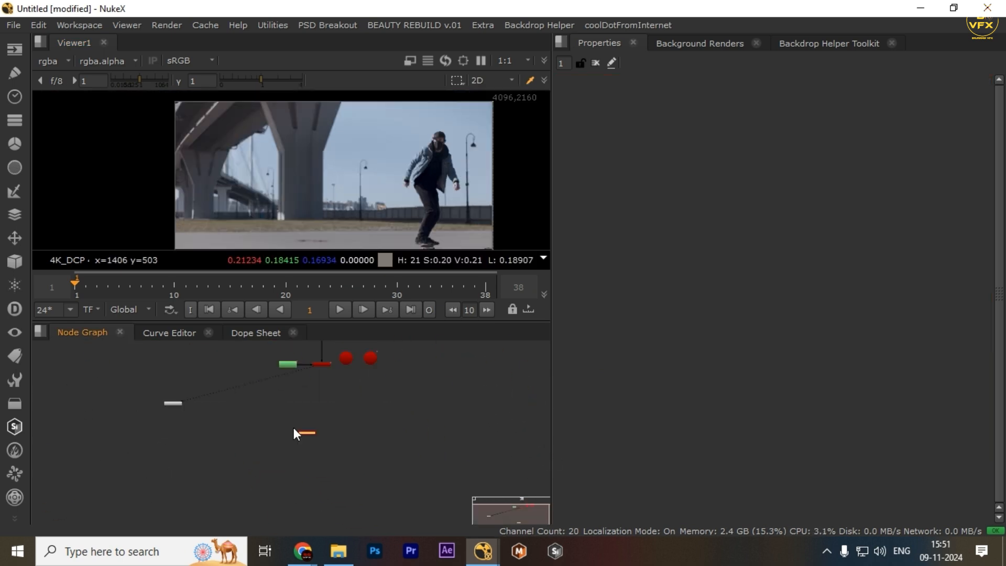
{"action": "left_click_drag", "start_coordinate": [294, 427], "coordinate": [308, 457]}
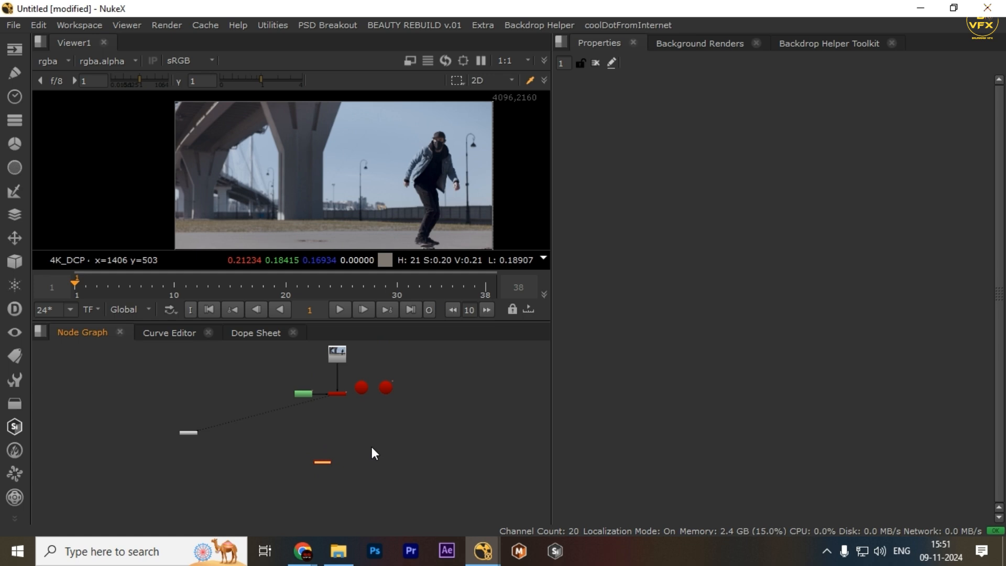
{"action": "scroll", "coordinate": [380, 449], "scroll_direction": "up", "scroll_amount": 5}
{"action": "left_click_drag", "start_coordinate": [326, 465], "coordinate": [224, 460]}
{"action": "scroll", "coordinate": [189, 485], "scroll_direction": "down", "scroll_amount": 1}
{"action": "left_click_drag", "start_coordinate": [169, 429], "coordinate": [383, 490]}
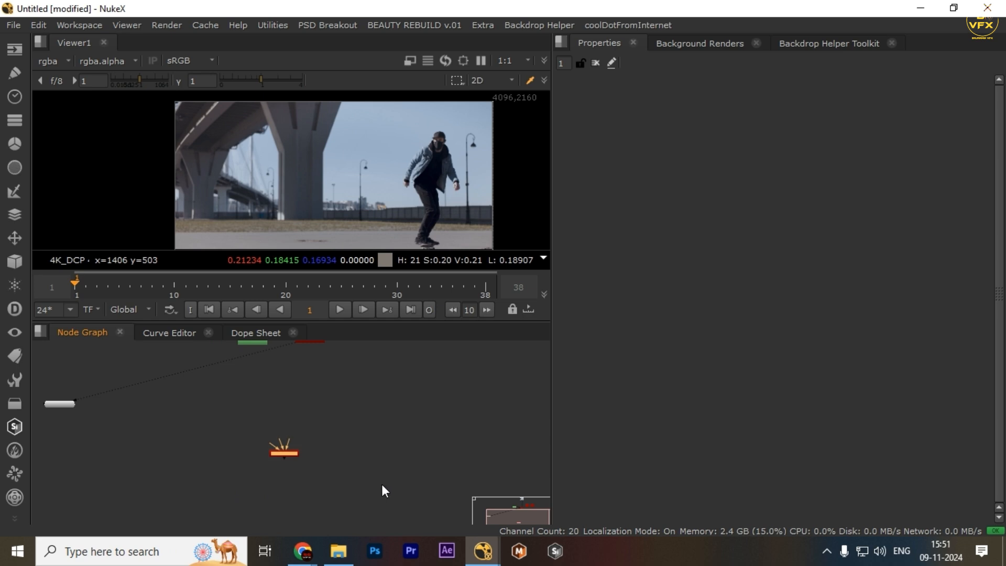
{"action": "left_click_drag", "start_coordinate": [376, 427], "coordinate": [202, 504]}
{"action": "left_click_drag", "start_coordinate": [254, 457], "coordinate": [276, 476]}
{"action": "left_click_drag", "start_coordinate": [359, 445], "coordinate": [225, 508]}
{"action": "left_click_drag", "start_coordinate": [309, 471], "coordinate": [324, 466]}
{"action": "left_click_drag", "start_coordinate": [267, 432], "coordinate": [373, 481]}
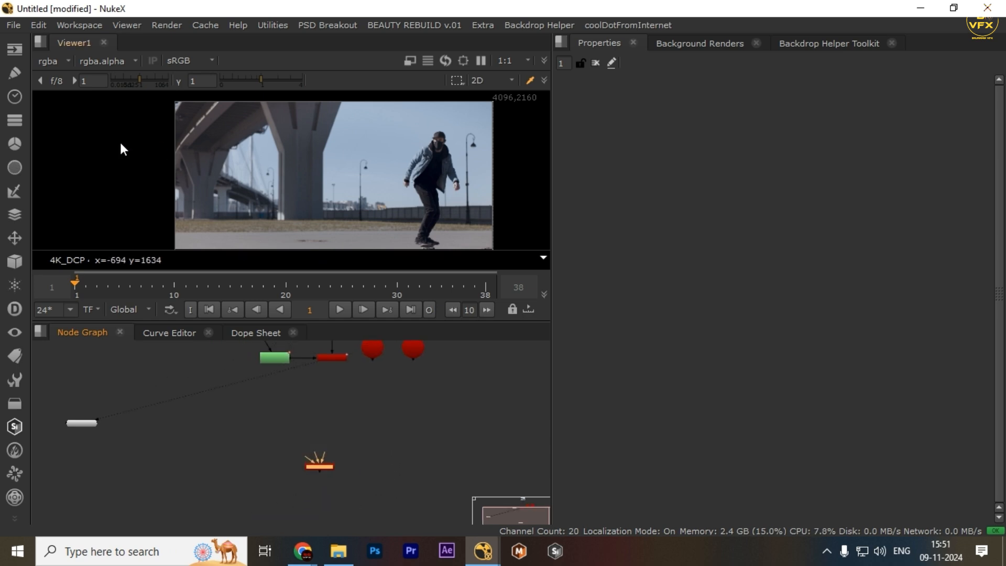
{"action": "mouse_move", "coordinate": [264, 438]}
{"action": "left_mouse_down"}
{"action": "mouse_move", "coordinate": [312, 452]}
{"action": "mouse_move", "coordinate": [385, 506]}
{"action": "left_mouse_up"}
{"action": "left_click_drag", "start_coordinate": [404, 427], "coordinate": [262, 486]}
{"action": "scroll", "coordinate": [264, 435], "scroll_direction": "up", "scroll_amount": 2}
{"action": "left_click", "coordinate": [394, 471]}
{"action": "scroll", "coordinate": [394, 472], "scroll_direction": "down", "scroll_amount": 1}
{"action": "left_click_drag", "start_coordinate": [403, 416], "coordinate": [299, 485]}
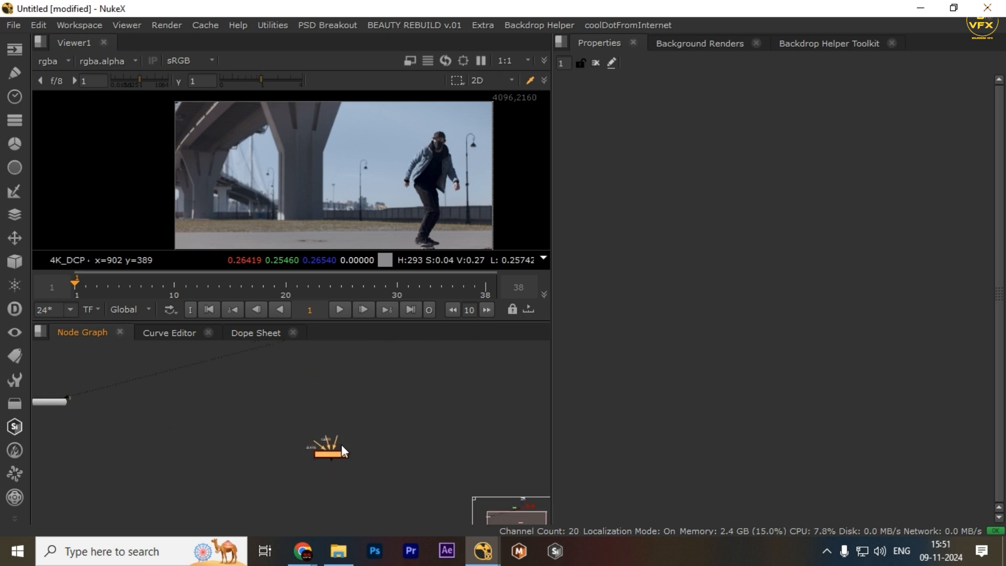
Step: Examine the bridge pillars and the area between them in the skateboarder footage with the viewer maximized
{"action": "key", "text": "space"}
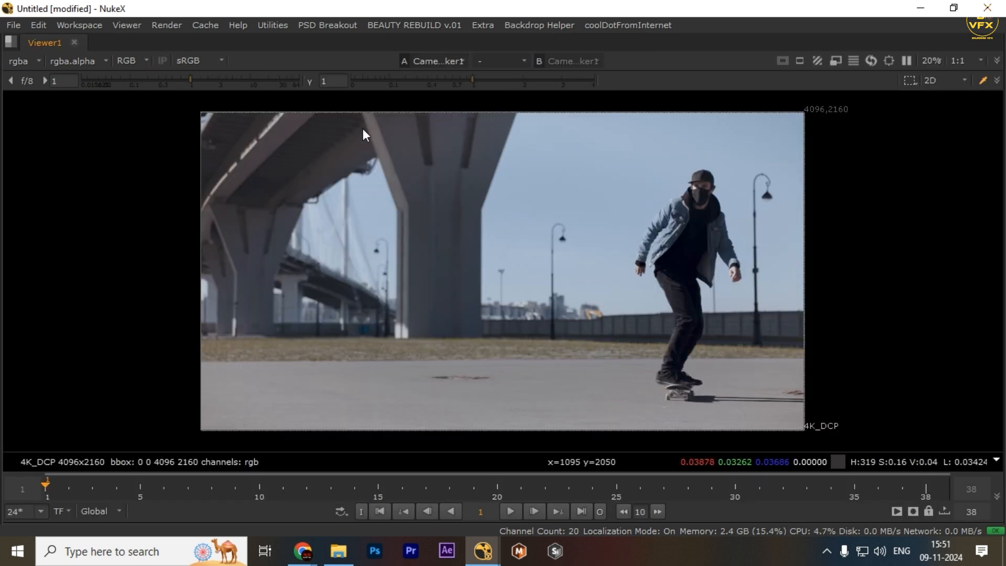
{"action": "left_click_drag", "start_coordinate": [362, 128], "coordinate": [526, 331]}
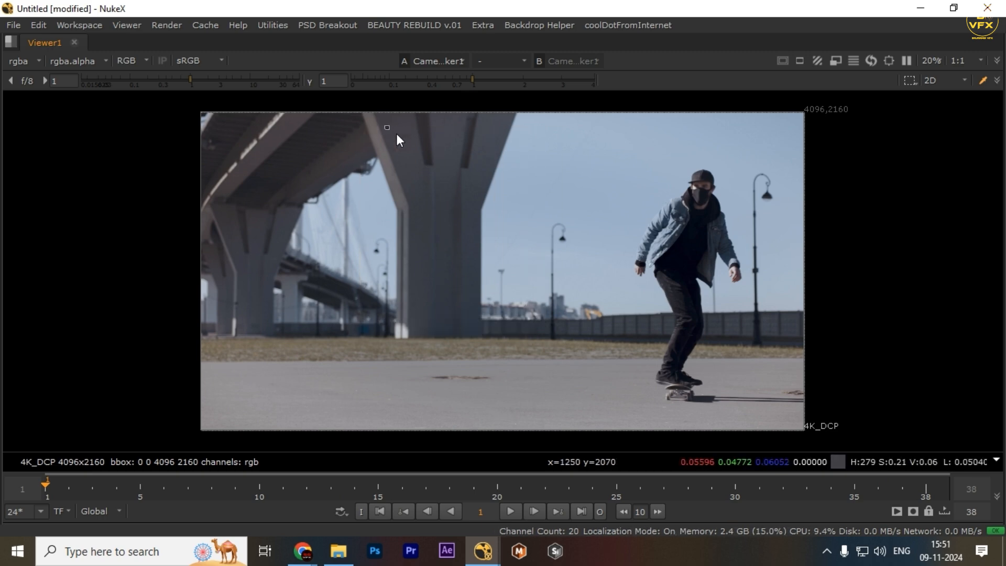
{"action": "left_click_drag", "start_coordinate": [385, 127], "coordinate": [458, 309]}
{"action": "left_click_drag", "start_coordinate": [354, 129], "coordinate": [451, 298]}
{"action": "left_click_drag", "start_coordinate": [498, 140], "coordinate": [398, 312]}
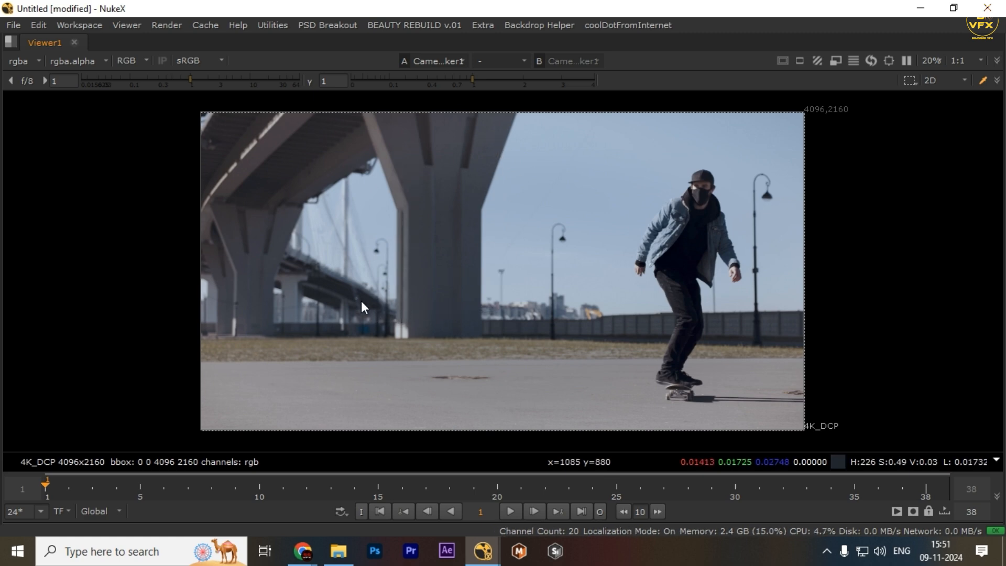
{"action": "left_click_drag", "start_coordinate": [422, 206], "coordinate": [478, 294]}
{"action": "left_click_drag", "start_coordinate": [254, 239], "coordinate": [360, 294]}
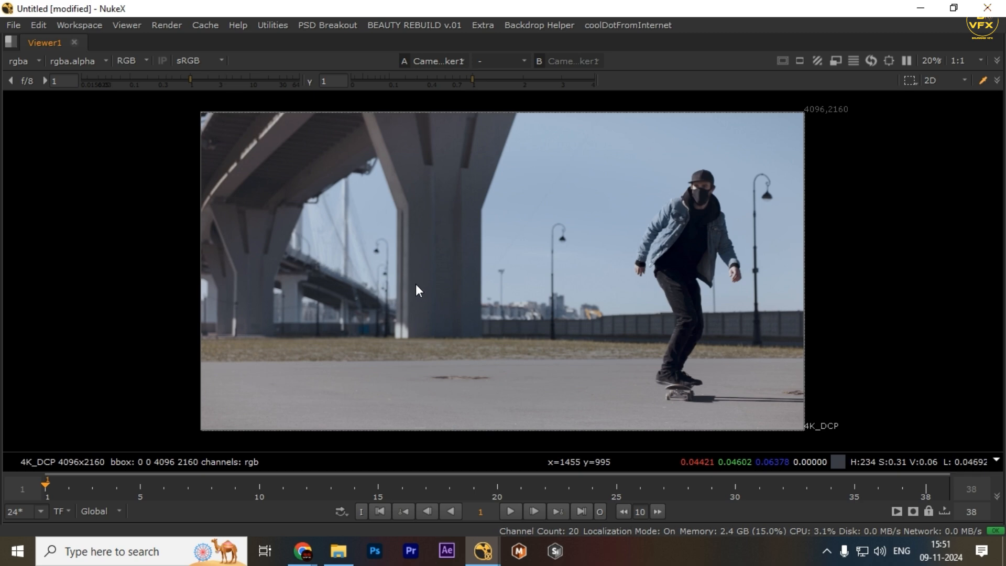
{"action": "left_click_drag", "start_coordinate": [219, 170], "coordinate": [538, 348]}
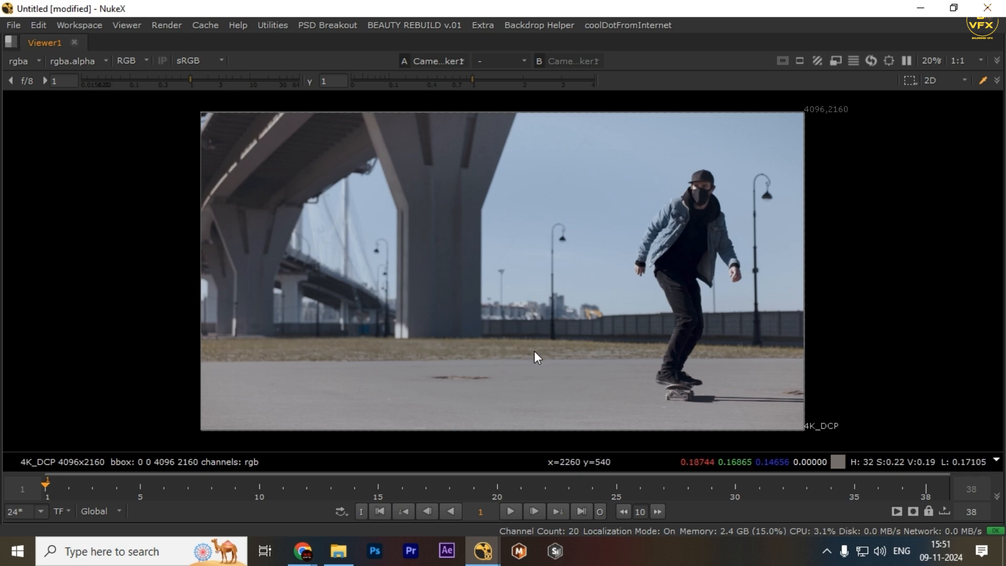
{"action": "left_click_drag", "start_coordinate": [247, 237], "coordinate": [450, 310]}
{"action": "left_click_drag", "start_coordinate": [424, 232], "coordinate": [234, 337]}
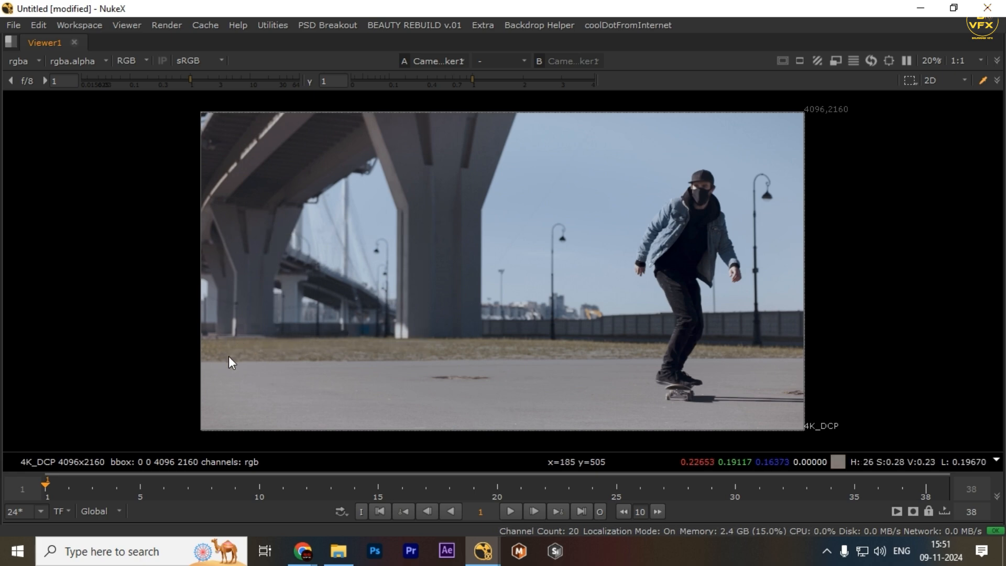
{"action": "key", "text": "space"}
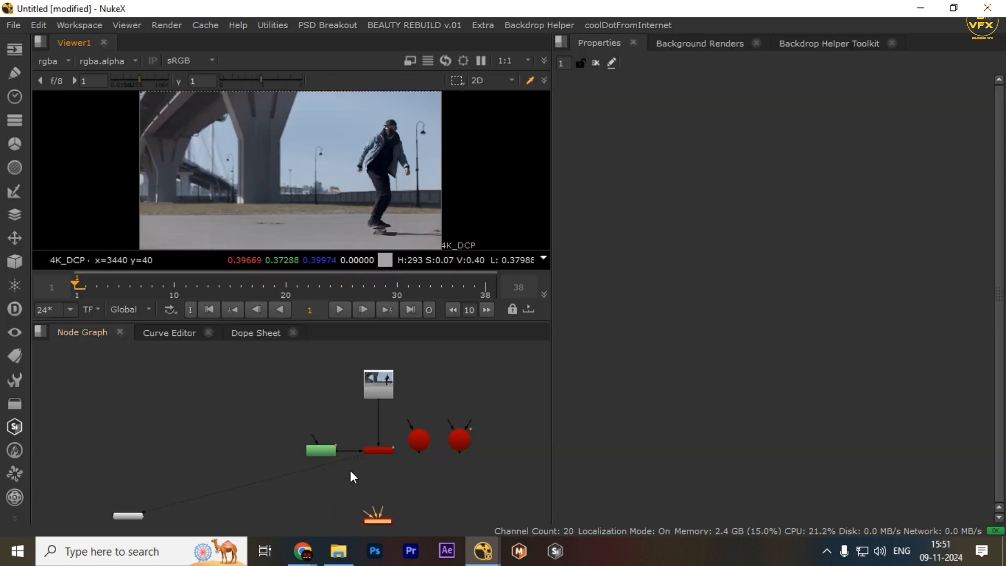
Step: Place the Card3D1 node closer below CameraTracker1 and move the camera node away from Axis1, beside the card
{"action": "left_click_drag", "start_coordinate": [375, 502], "coordinate": [383, 455]}
{"action": "scroll", "coordinate": [387, 461], "scroll_direction": "up", "scroll_amount": 4}
{"action": "left_click_drag", "start_coordinate": [465, 457], "coordinate": [303, 526]}
{"action": "left_click_drag", "start_coordinate": [365, 487], "coordinate": [288, 425]}
{"action": "scroll", "coordinate": [287, 425], "scroll_direction": "down", "scroll_amount": 1}
{"action": "left_click_drag", "start_coordinate": [287, 425], "coordinate": [285, 469]}
{"action": "scroll", "coordinate": [355, 420], "scroll_direction": "down", "scroll_amount": 2}
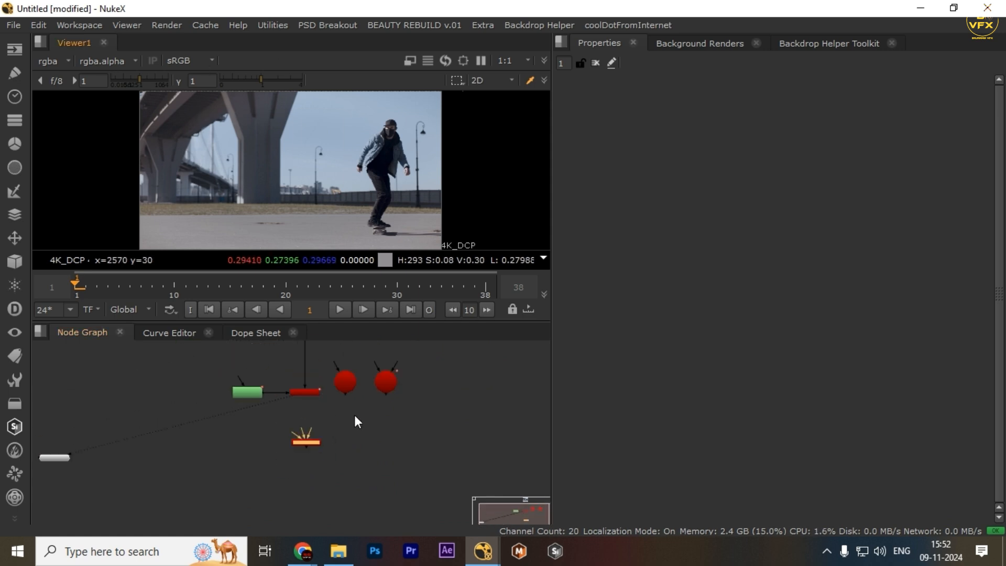
{"action": "scroll", "coordinate": [356, 390], "scroll_direction": "up", "scroll_amount": 2}
{"action": "left_click_drag", "start_coordinate": [356, 391], "coordinate": [386, 446]}
{"action": "left_click_drag", "start_coordinate": [237, 395], "coordinate": [304, 435]}
{"action": "scroll", "coordinate": [298, 434], "scroll_direction": "down", "scroll_amount": 1}
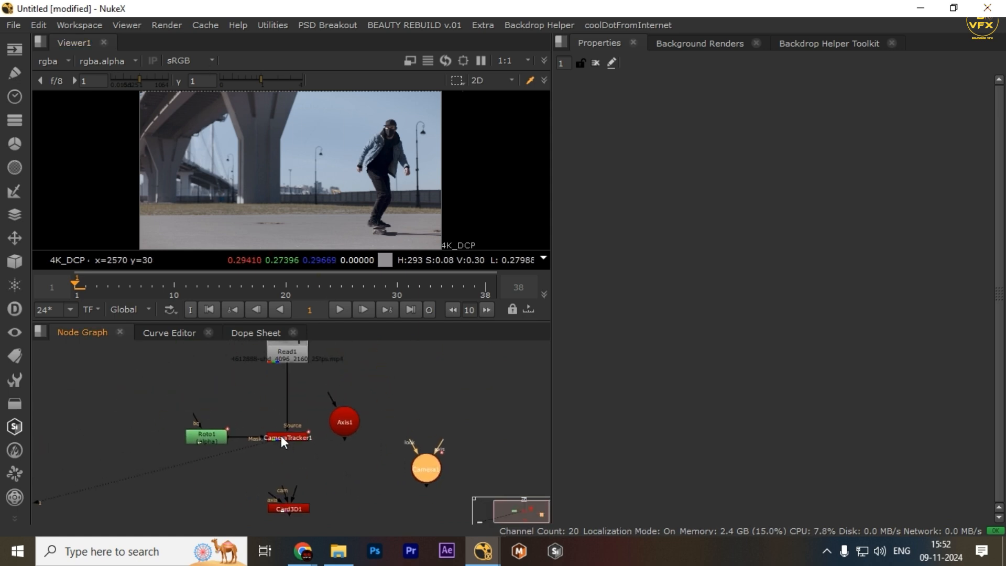
Step: Create an axis from the two CameraTracker1 track points on the upper part of the large bridge pillar
{"action": "left_click", "coordinate": [282, 437]}
{"action": "double_click", "coordinate": [283, 438]}
{"action": "key", "text": "space"}
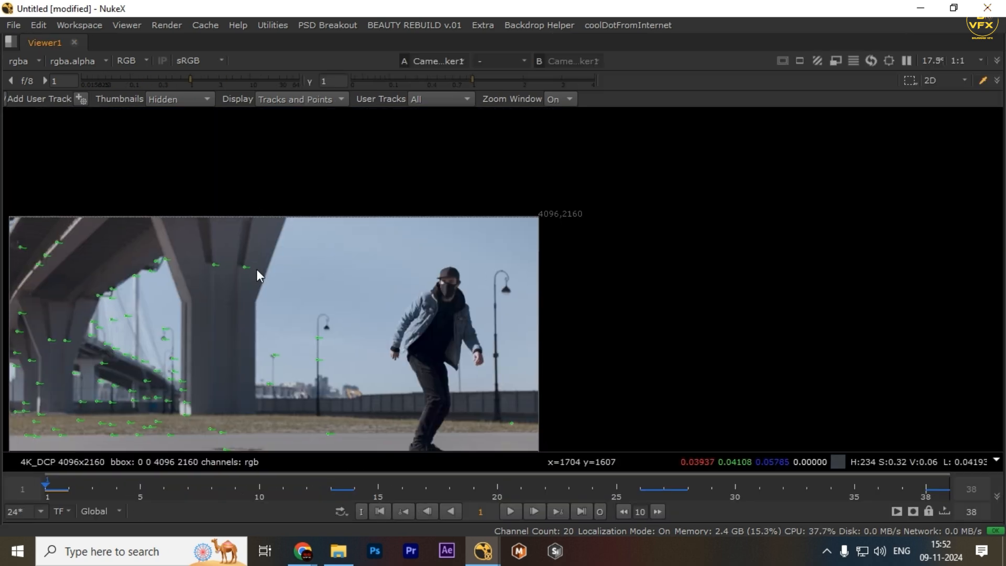
{"action": "scroll", "coordinate": [293, 260], "scroll_direction": "up", "scroll_amount": 2}
{"action": "left_click_drag", "start_coordinate": [294, 271], "coordinate": [367, 314]}
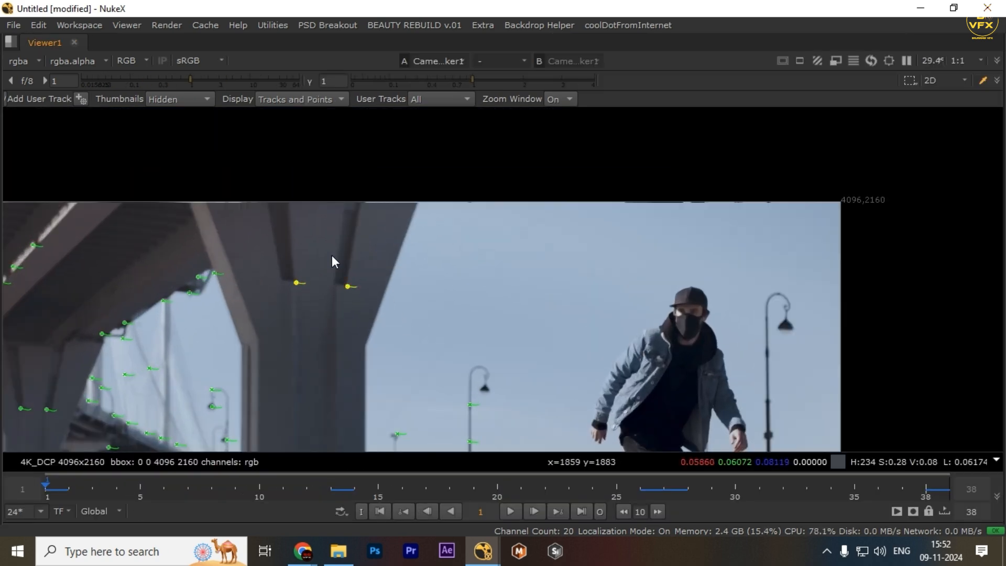
{"action": "right_click", "coordinate": [347, 291]}
{"action": "mouse_move", "coordinate": [366, 340]}
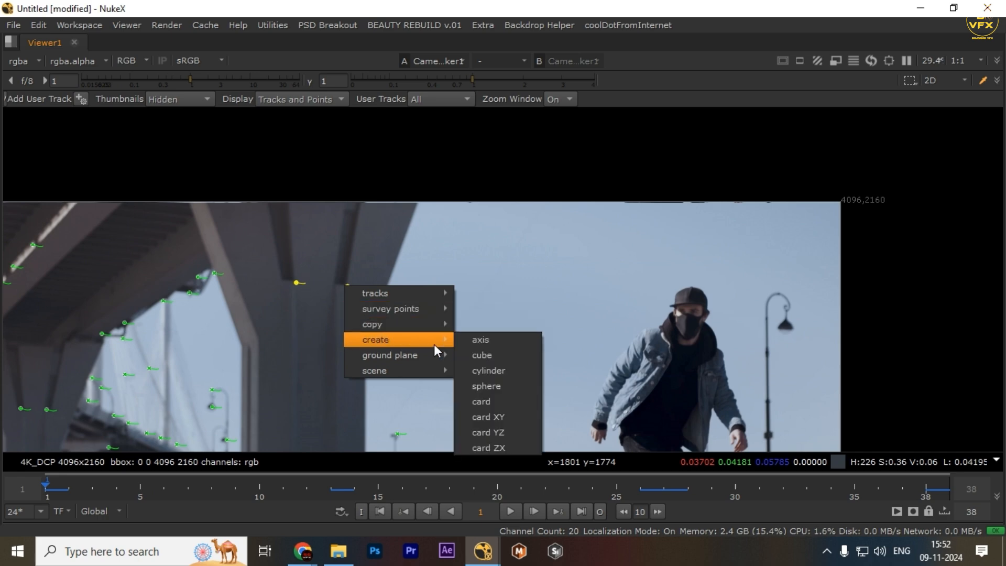
{"action": "left_click", "coordinate": [461, 340]}
{"action": "key", "text": "space"}
Step: Connect the camera node to the cam input of Card3D1 and place it beside the card
{"action": "scroll", "coordinate": [413, 373], "scroll_direction": "down", "scroll_amount": 4}
{"action": "scroll", "coordinate": [348, 402], "scroll_direction": "up", "scroll_amount": 3}
{"action": "left_click_drag", "start_coordinate": [348, 400], "coordinate": [163, 472]}
{"action": "scroll", "coordinate": [328, 439], "scroll_direction": "up", "scroll_amount": 3}
{"action": "scroll", "coordinate": [388, 442], "scroll_direction": "down", "scroll_amount": 5}
{"action": "left_click_drag", "start_coordinate": [419, 521], "coordinate": [366, 429]}
{"action": "scroll", "coordinate": [365, 427], "scroll_direction": "up", "scroll_amount": 4}
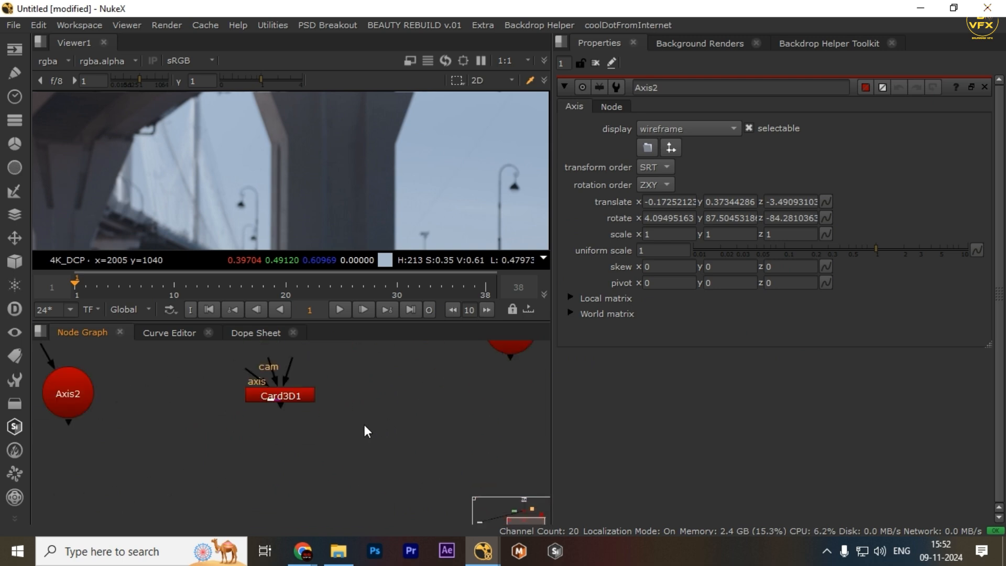
{"action": "left_click_drag", "start_coordinate": [288, 403], "coordinate": [329, 451]}
{"action": "scroll", "coordinate": [412, 490], "scroll_direction": "down", "scroll_amount": 3}
{"action": "left_click_drag", "start_coordinate": [467, 410], "coordinate": [444, 457]}
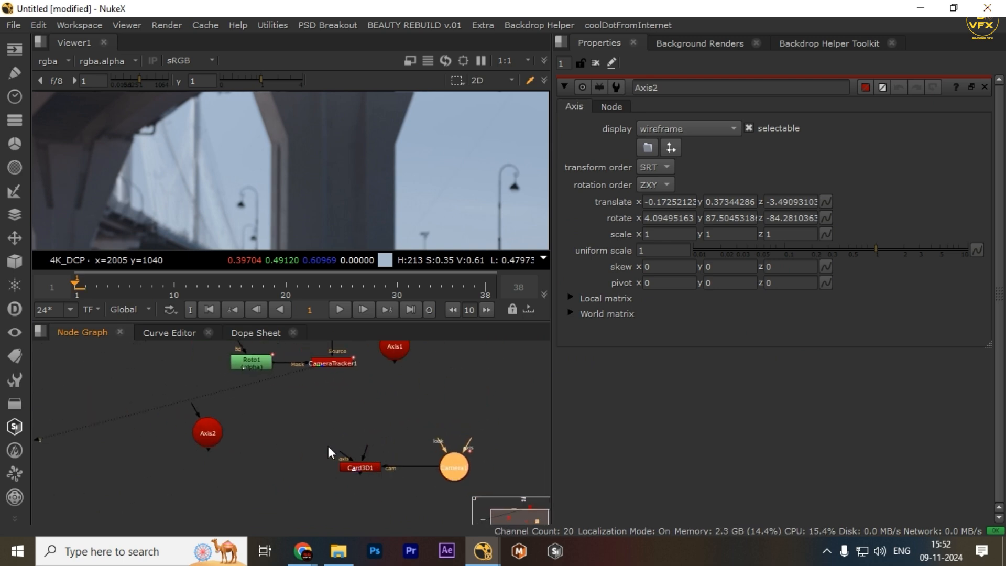
Step: Move Axis2 above Card3D1 and connect it to the card's axis input
{"action": "scroll", "coordinate": [304, 443], "scroll_direction": "down", "scroll_amount": 2}
{"action": "left_click_drag", "start_coordinate": [232, 435], "coordinate": [366, 432]}
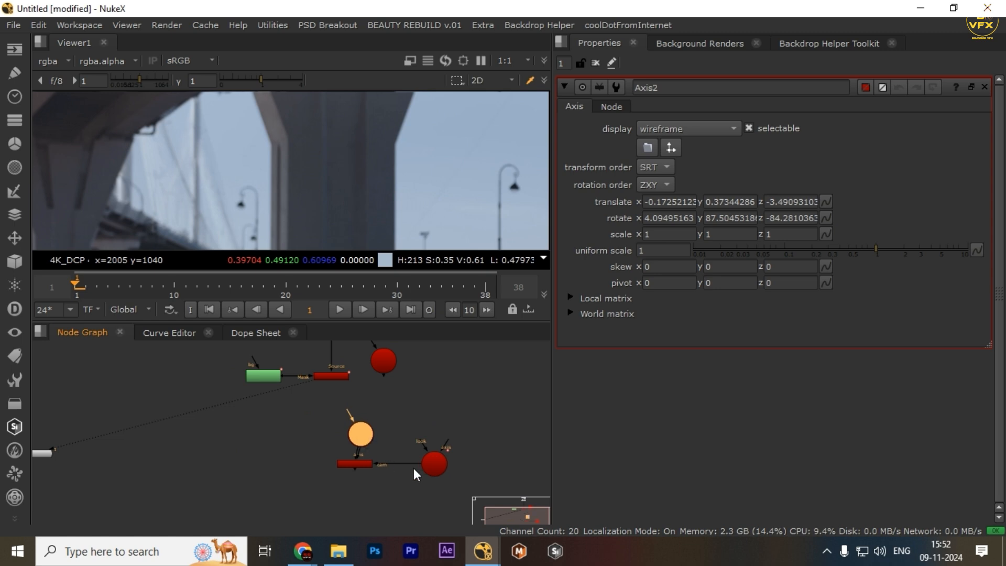
{"action": "scroll", "coordinate": [375, 477], "scroll_direction": "down", "scroll_amount": 3}
{"action": "scroll", "coordinate": [361, 177], "scroll_direction": "down", "scroll_amount": 1}
{"action": "scroll", "coordinate": [340, 432], "scroll_direction": "down", "scroll_amount": 1}
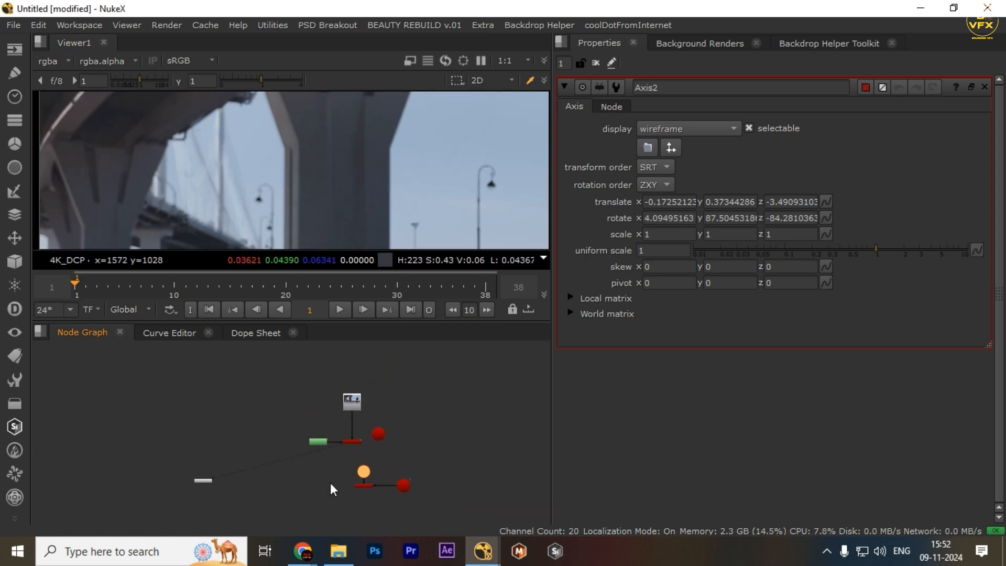
Step: Duplicate the source footage Read node and place the copy in the empty graph area beside the tracking setup
{"action": "scroll", "coordinate": [330, 479], "scroll_direction": "up", "scroll_amount": 2}
{"action": "left_click_drag", "start_coordinate": [333, 465], "coordinate": [548, 467]}
{"action": "left_click_drag", "start_coordinate": [382, 416], "coordinate": [326, 485]}
{"action": "left_click", "coordinate": [336, 395]}
{"action": "key", "text": "ctrl+c"}
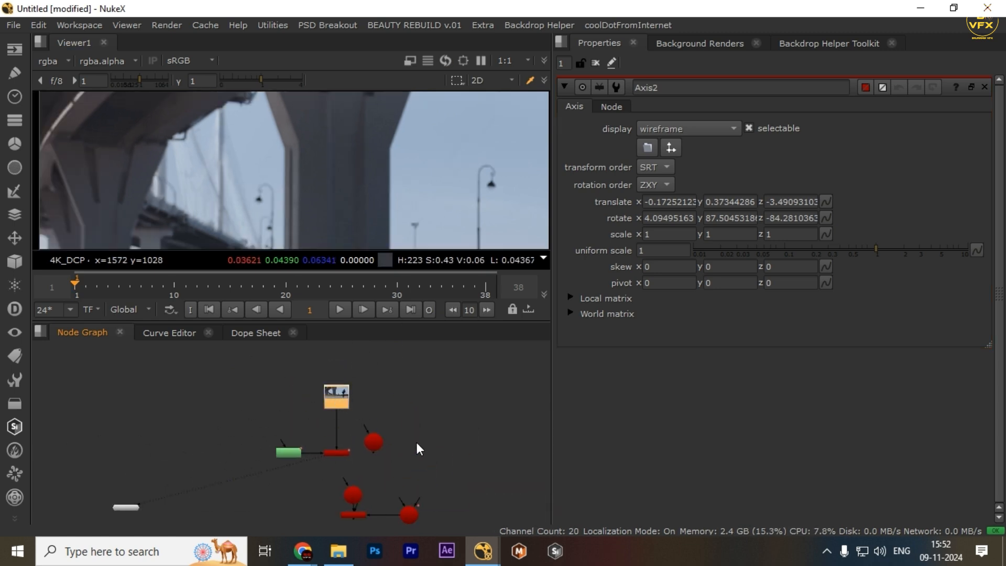
{"action": "left_click_drag", "start_coordinate": [416, 442], "coordinate": [154, 376]}
{"action": "scroll", "coordinate": [154, 375], "scroll_direction": "down", "scroll_amount": 1}
{"action": "left_click", "coordinate": [297, 374]}
{"action": "key", "text": "ctrl+v"}
Step: Move Axis2, Card3D1 and Camera1 together to the free space beside the duplicated Read node
{"action": "left_click_drag", "start_coordinate": [74, 405], "coordinate": [208, 450]}
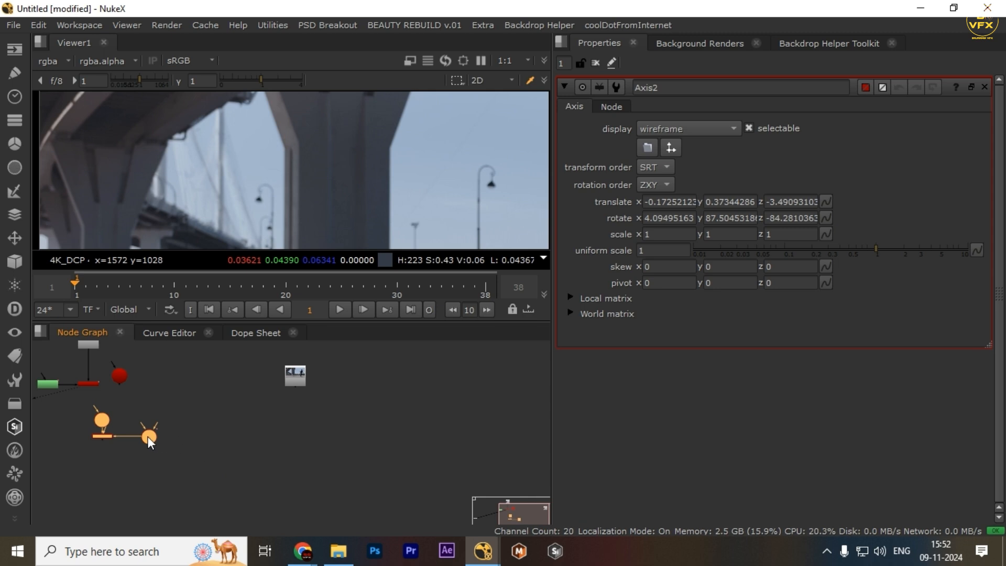
{"action": "left_click_drag", "start_coordinate": [148, 436], "coordinate": [461, 445]}
{"action": "scroll", "coordinate": [346, 422], "scroll_direction": "up", "scroll_amount": 3}
Step: Create a Roto node above Card3D1 and connect it to the card's image input
{"action": "left_click", "coordinate": [292, 411]}
{"action": "key", "text": "o"}
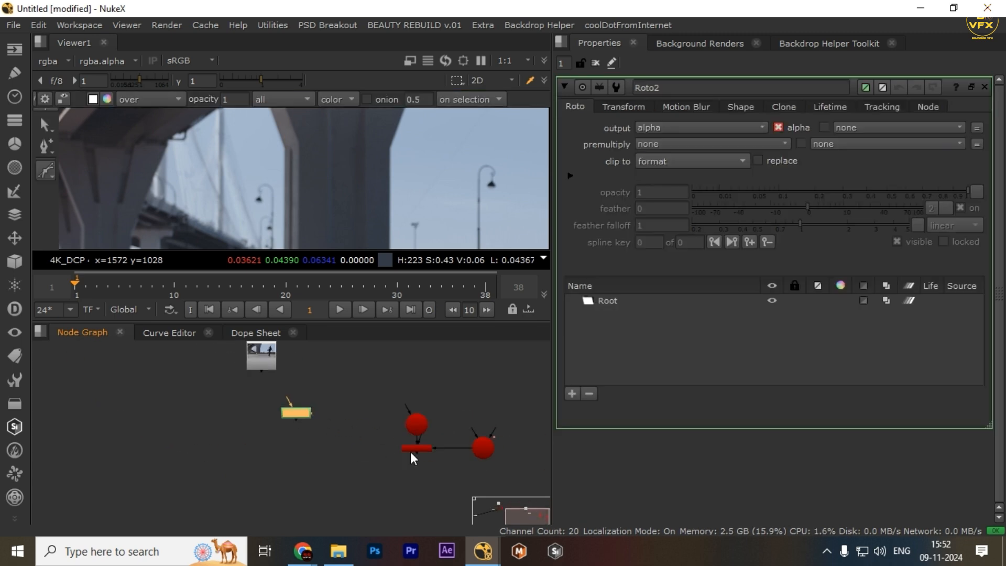
{"action": "left_click_drag", "start_coordinate": [253, 406], "coordinate": [450, 362]}
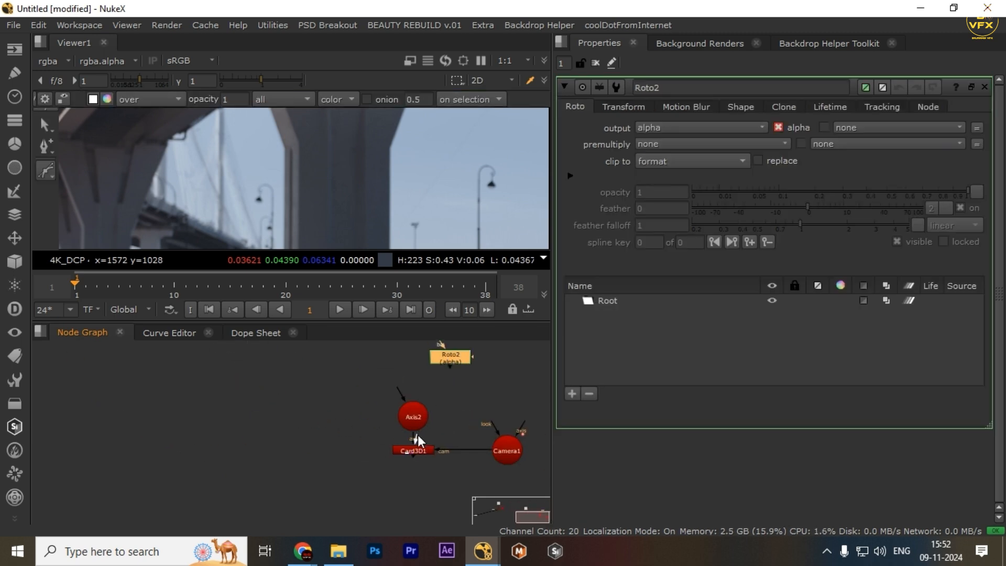
{"action": "left_click_drag", "start_coordinate": [418, 442], "coordinate": [470, 365]}
{"action": "scroll", "coordinate": [389, 432], "scroll_direction": "down", "scroll_amount": 3}
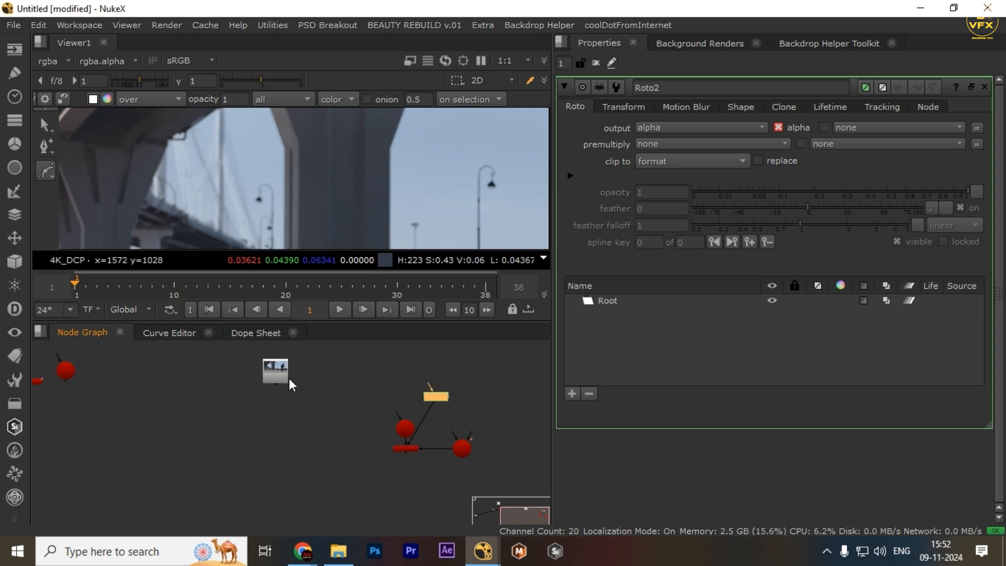
Step: Add a Merge node below Read2, connecting Read2 to input A and Card3D1 to input B, and view it
{"action": "left_click_drag", "start_coordinate": [285, 378], "coordinate": [335, 399]}
{"action": "left_click", "coordinate": [333, 457]}
{"action": "key", "text": "m"}
{"action": "scroll", "coordinate": [330, 450], "scroll_direction": "up", "scroll_amount": 2}
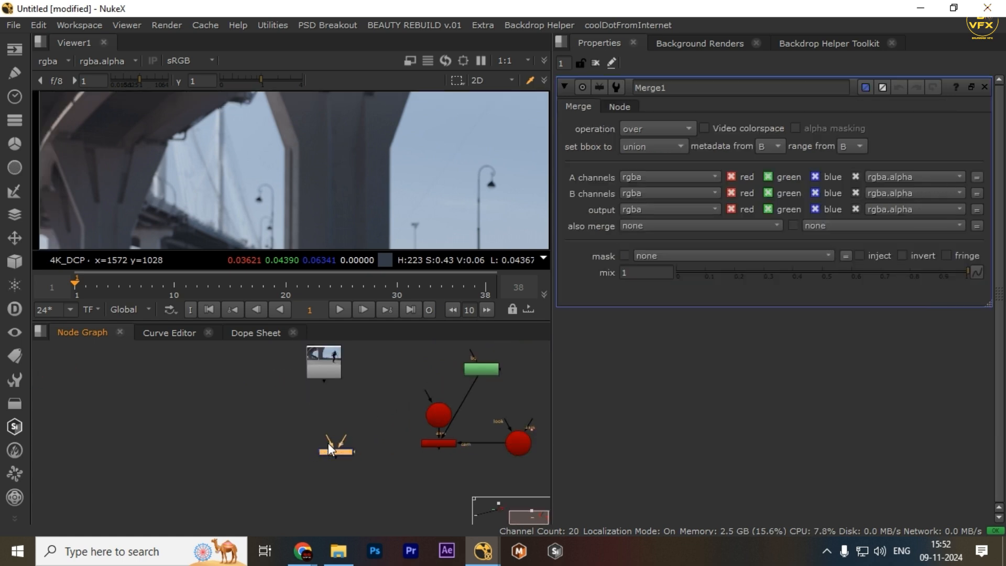
{"action": "left_click_drag", "start_coordinate": [350, 449], "coordinate": [329, 442]}
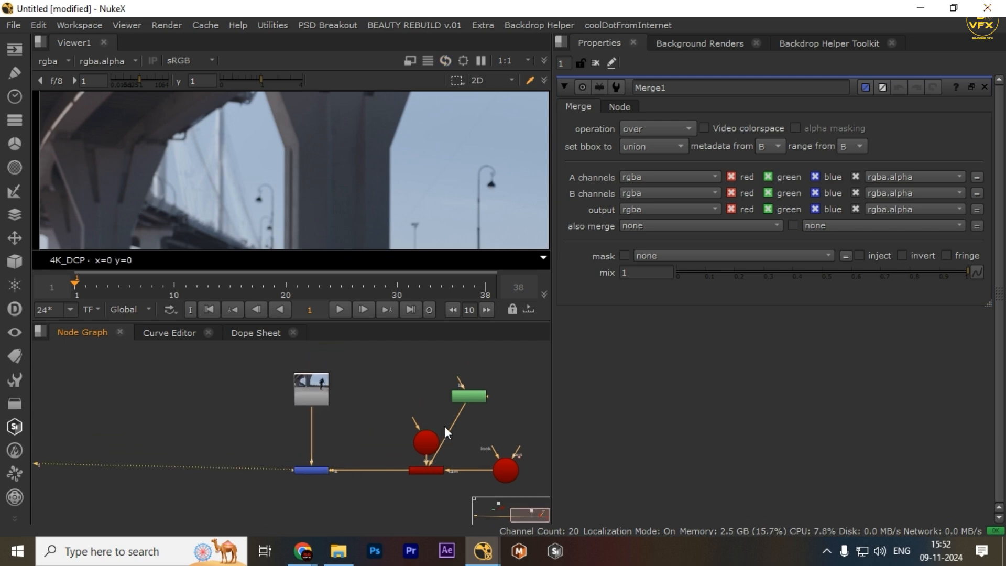
Step: Try to draw a Bezier shape on the large bridge pillar with Roto2 while viewing the merge in the enlarged viewer
{"action": "double_click", "coordinate": [463, 400]}
{"action": "key", "text": "space"}
{"action": "left_click_drag", "start_coordinate": [373, 333], "coordinate": [422, 290]}
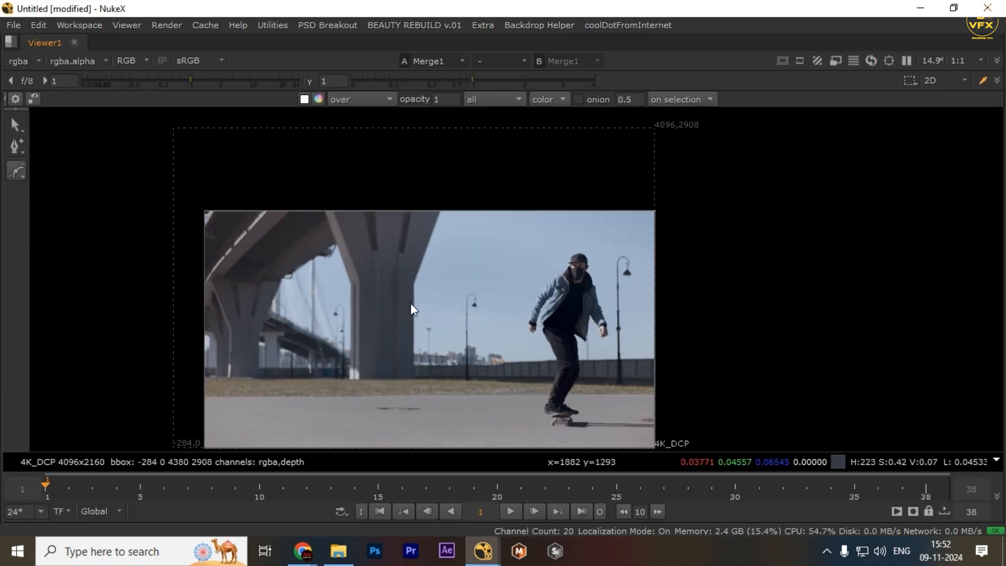
{"action": "key", "text": "v"}
{"action": "key", "text": "v"}
{"action": "key", "text": "v"}
{"action": "scroll", "coordinate": [404, 312], "scroll_direction": "up", "scroll_amount": 2}
{"action": "key", "text": "v"}
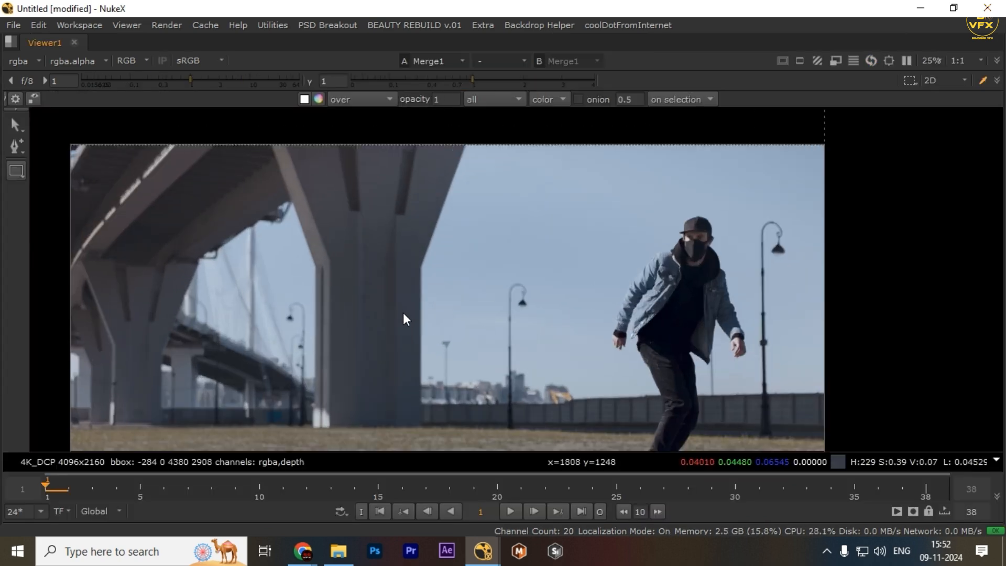
{"action": "key", "text": "v"}
{"action": "key", "text": "v"}
{"action": "scroll", "coordinate": [445, 426], "scroll_direction": "up", "scroll_amount": 1}
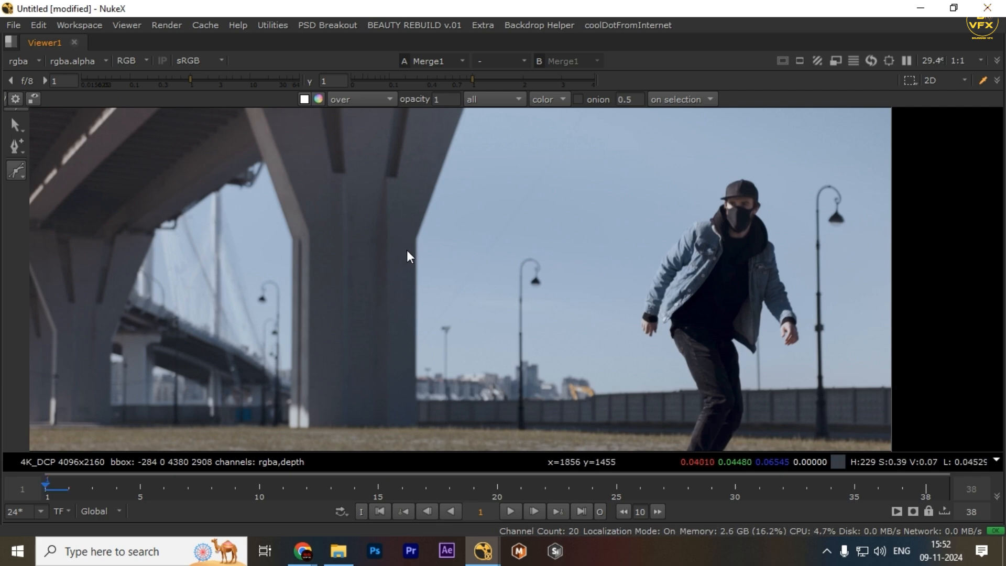
{"action": "key", "text": "space"}
{"action": "scroll", "coordinate": [406, 236], "scroll_direction": "down", "scroll_amount": 6}
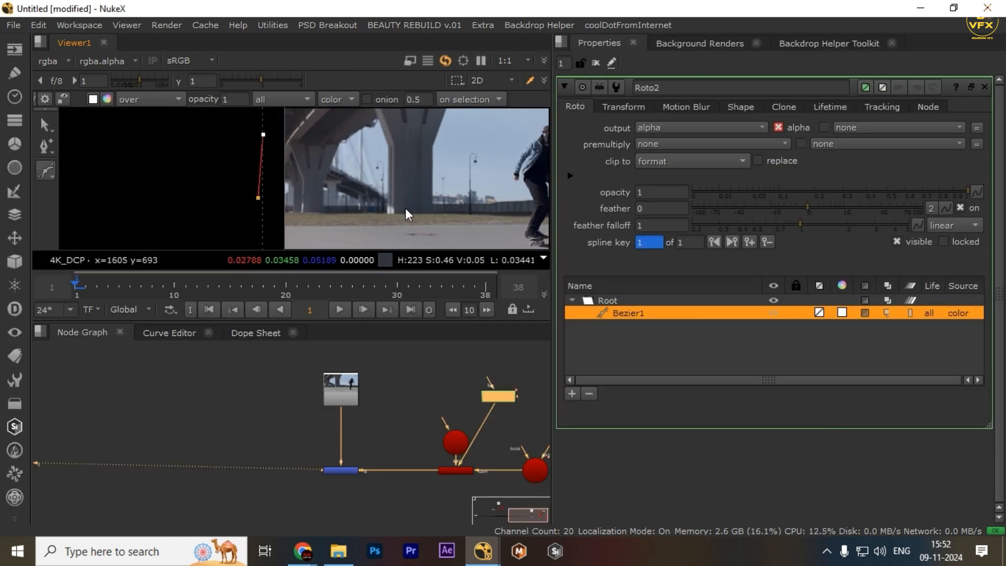
{"action": "key", "text": "space"}
{"action": "scroll", "coordinate": [472, 299], "scroll_direction": "up", "scroll_amount": 2}
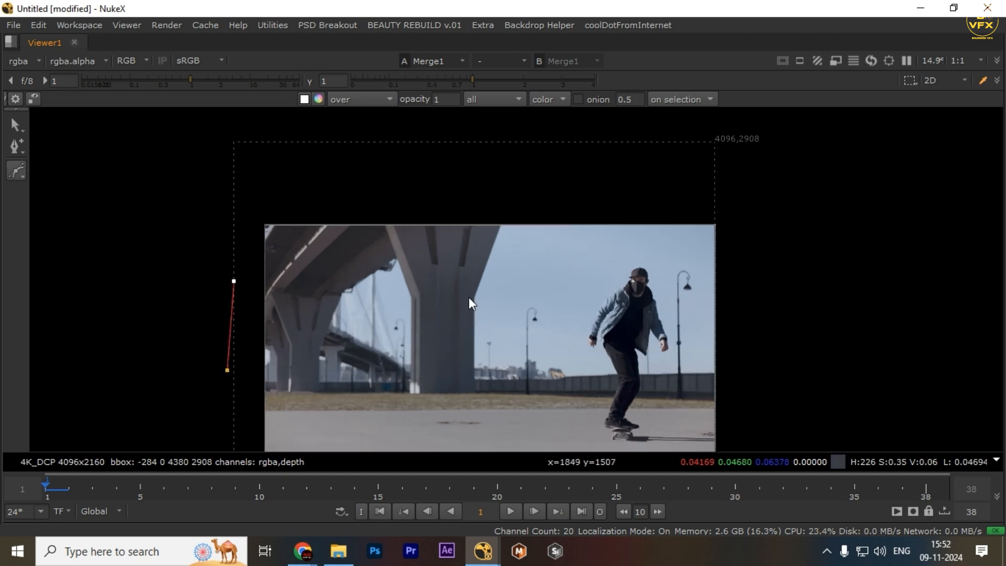
{"action": "key", "text": "space"}
{"action": "scroll", "coordinate": [365, 466], "scroll_direction": "up", "scroll_amount": 3}
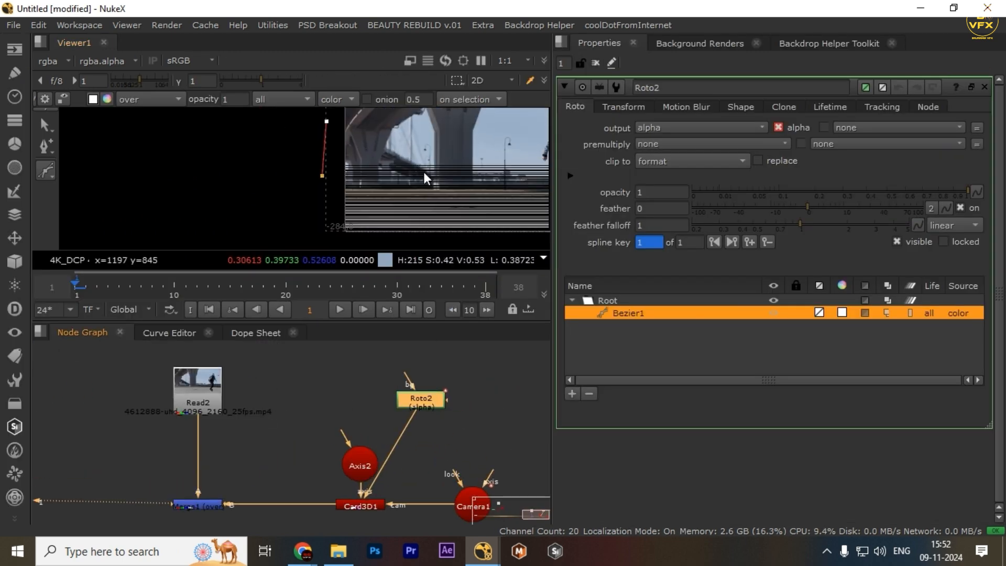
Step: Open the Axis2 properties and delete the Roto2 node
{"action": "double_click", "coordinate": [360, 464]}
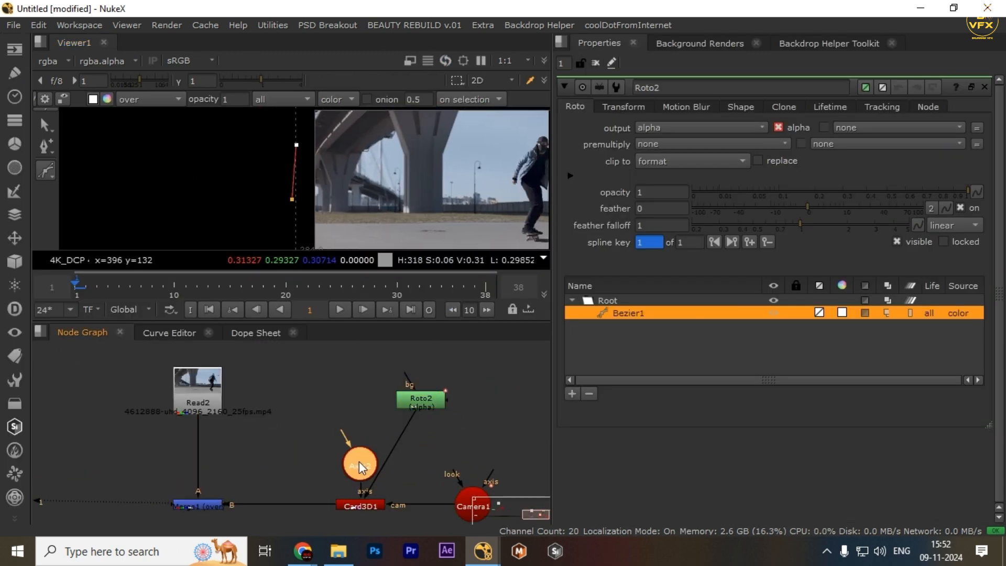
{"action": "left_click", "coordinate": [420, 400]}
{"action": "key", "text": "Delete"}
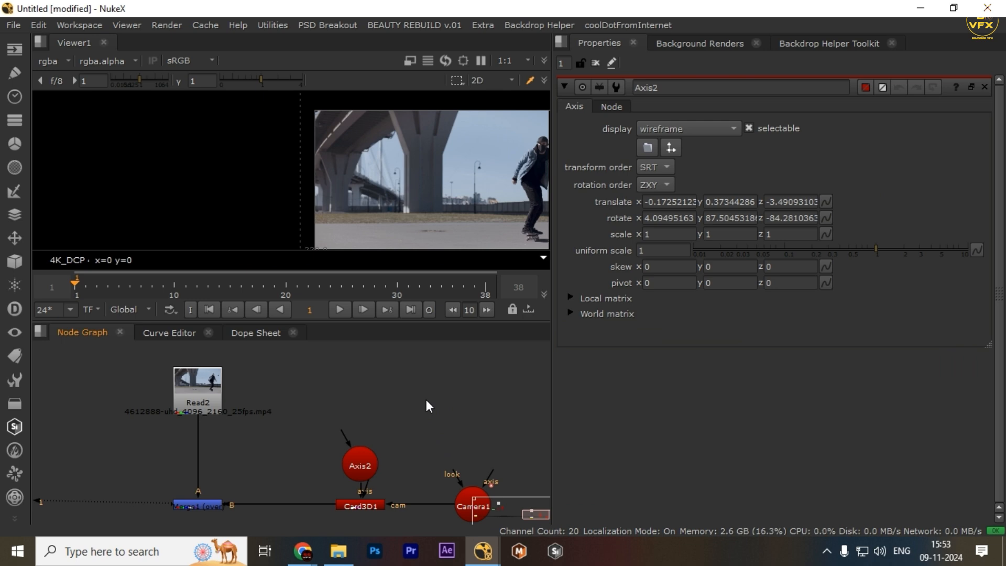
Step: Align Axis2 directly above Card3D1 in the node graph
{"action": "scroll", "coordinate": [401, 463], "scroll_direction": "down", "scroll_amount": 3}
{"action": "scroll", "coordinate": [414, 453], "scroll_direction": "up", "scroll_amount": 4}
{"action": "left_click_drag", "start_coordinate": [386, 419], "coordinate": [387, 401]}
{"action": "scroll", "coordinate": [373, 447], "scroll_direction": "down", "scroll_amount": 2}
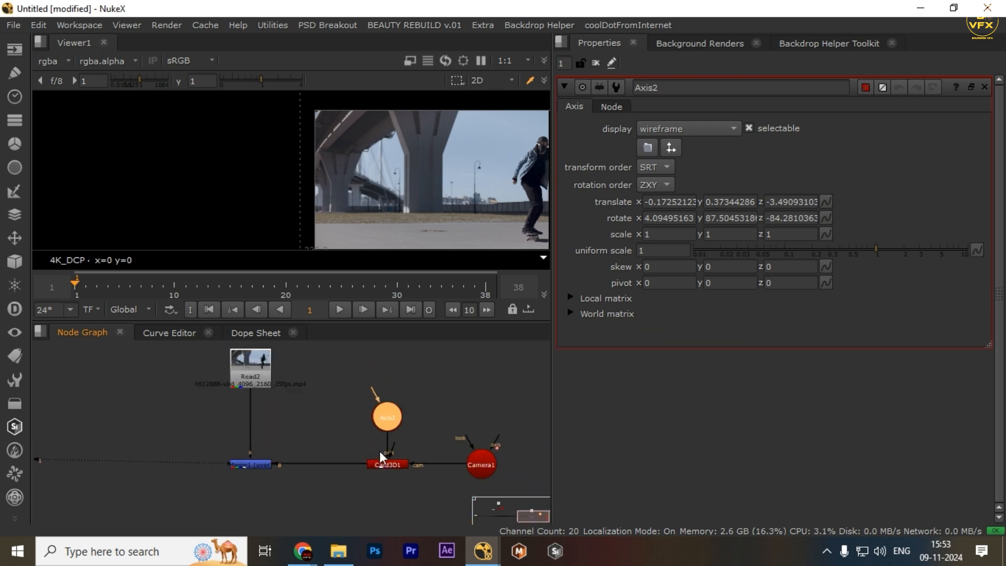
{"action": "scroll", "coordinate": [382, 451], "scroll_direction": "up", "scroll_amount": 1}
Step: Create a new Roto node beside Axis2 and connect it to the image input of Card3D1
{"action": "left_click", "coordinate": [476, 392]}
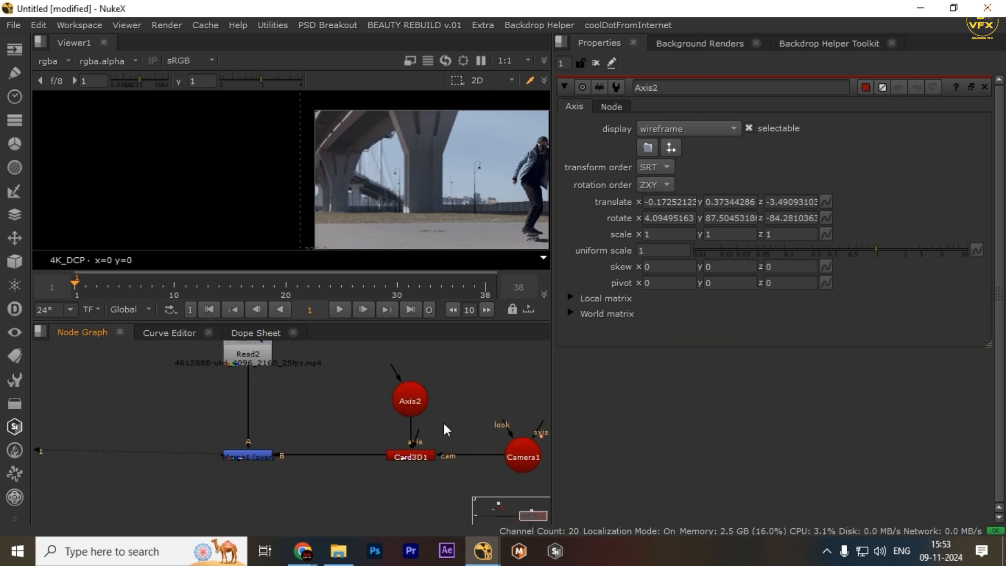
{"action": "left_click_drag", "start_coordinate": [413, 438], "coordinate": [443, 411]}
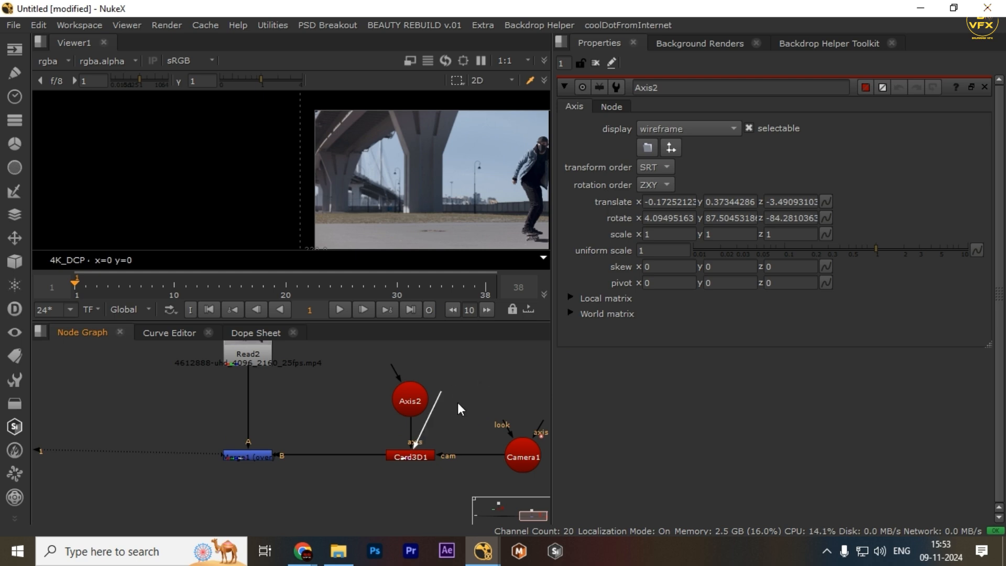
{"action": "left_click_drag", "start_coordinate": [511, 408], "coordinate": [477, 409]}
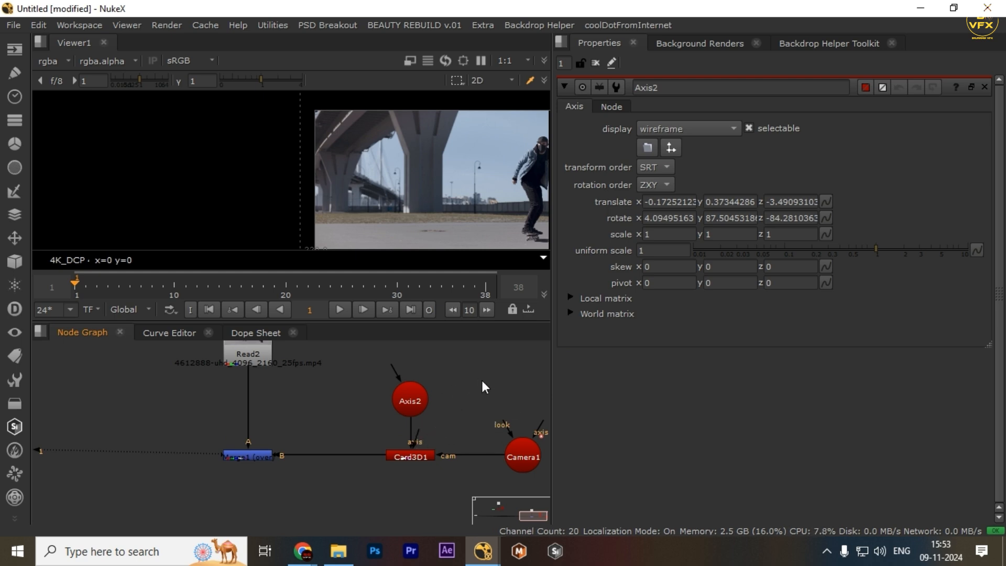
{"action": "key", "text": "o"}
{"action": "left_click_drag", "start_coordinate": [430, 440], "coordinate": [383, 384]}
Step: View the Card3D1 output in the enlarged viewer to check where the card sits relative to the frame
{"action": "double_click", "coordinate": [417, 401]}
{"action": "left_click", "coordinate": [387, 442]}
{"action": "key", "text": "1"}
{"action": "key", "text": "space"}
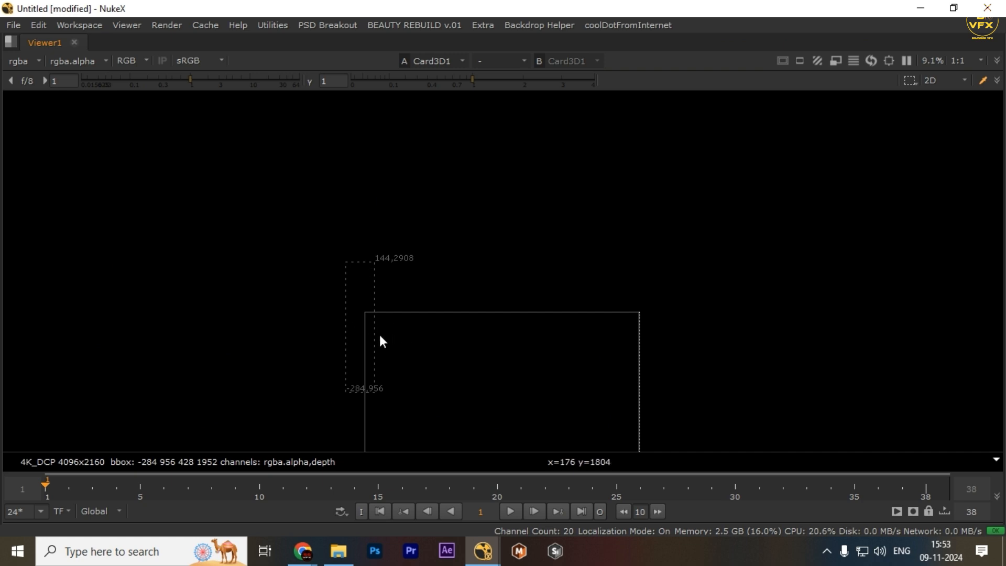
{"action": "key", "text": "space"}
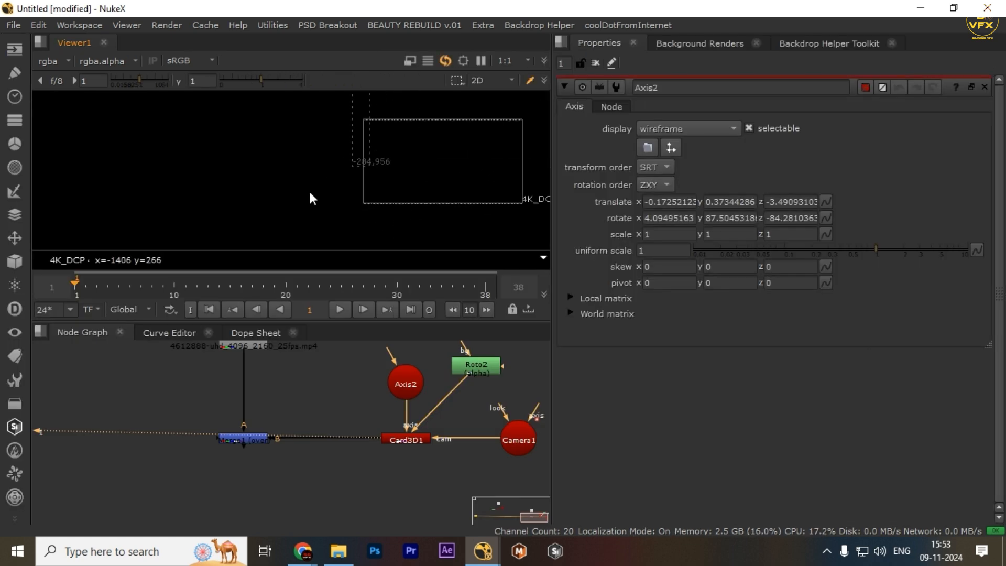
Step: Check the lens settings of Card3D1 against the focal length and horizontal aperture in Camera1's projection settings
{"action": "double_click", "coordinate": [419, 439]}
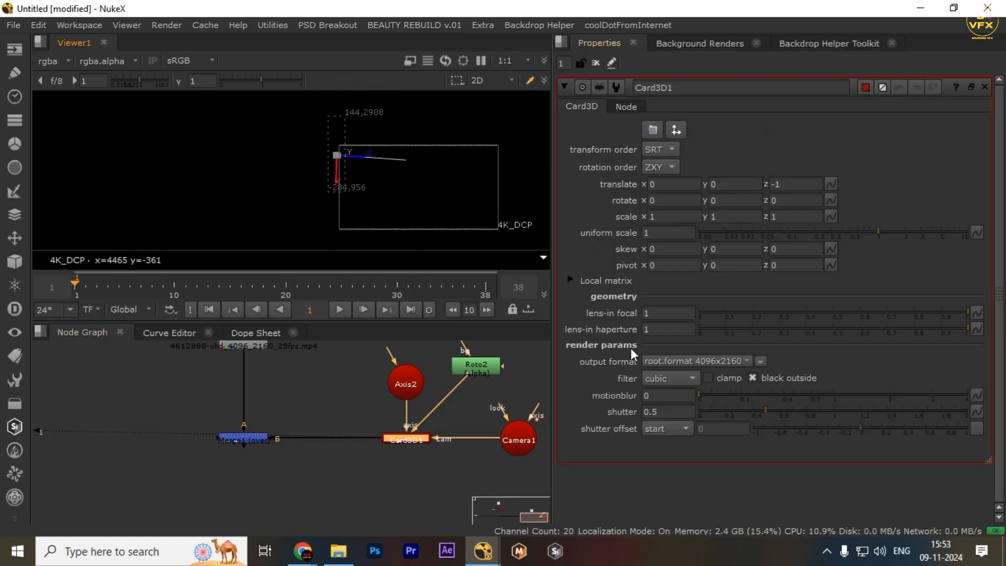
{"action": "scroll", "coordinate": [304, 427], "scroll_direction": "down", "scroll_amount": 2}
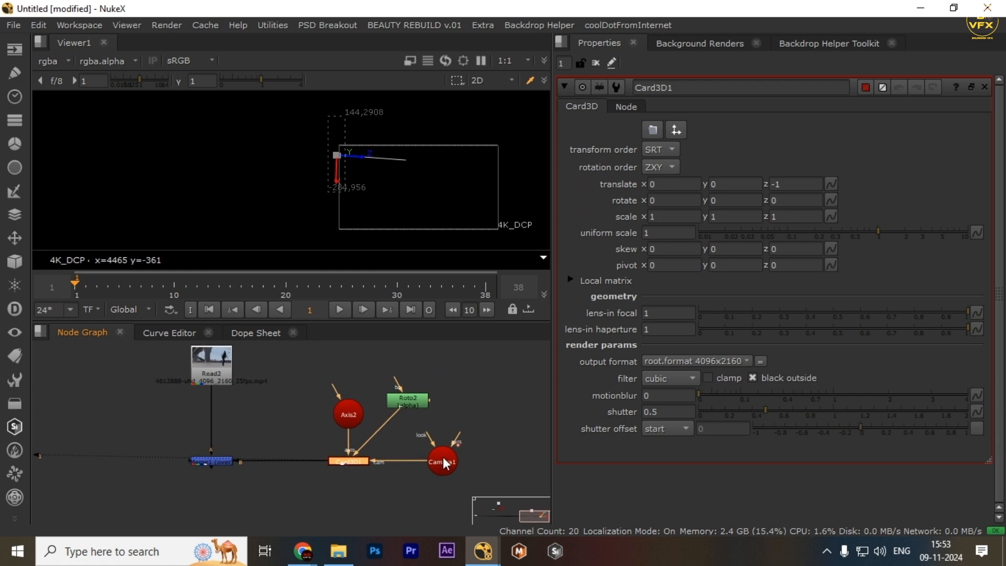
{"action": "double_click", "coordinate": [442, 460]}
{"action": "left_click_drag", "start_coordinate": [661, 194], "coordinate": [633, 195]}
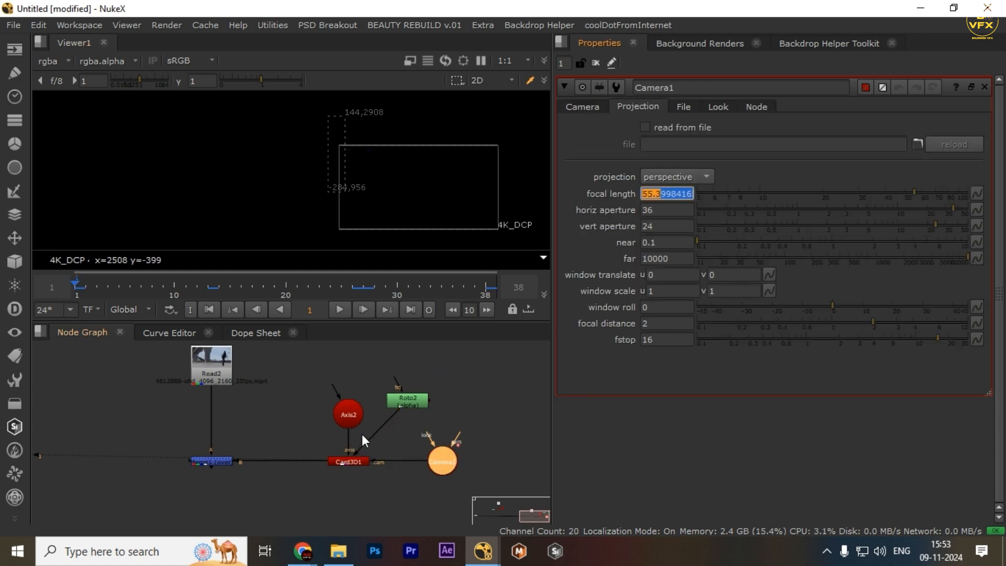
Step: Set Card3D1's lens-in focal to 55 and its lens-in haperture to 36
{"action": "double_click", "coordinate": [347, 460]}
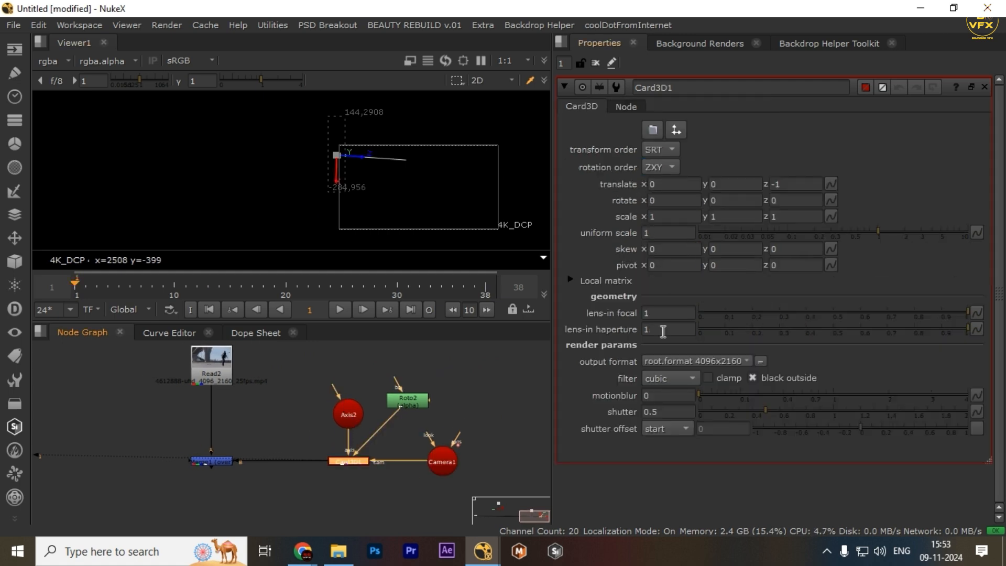
{"action": "left_click", "coordinate": [661, 313]}
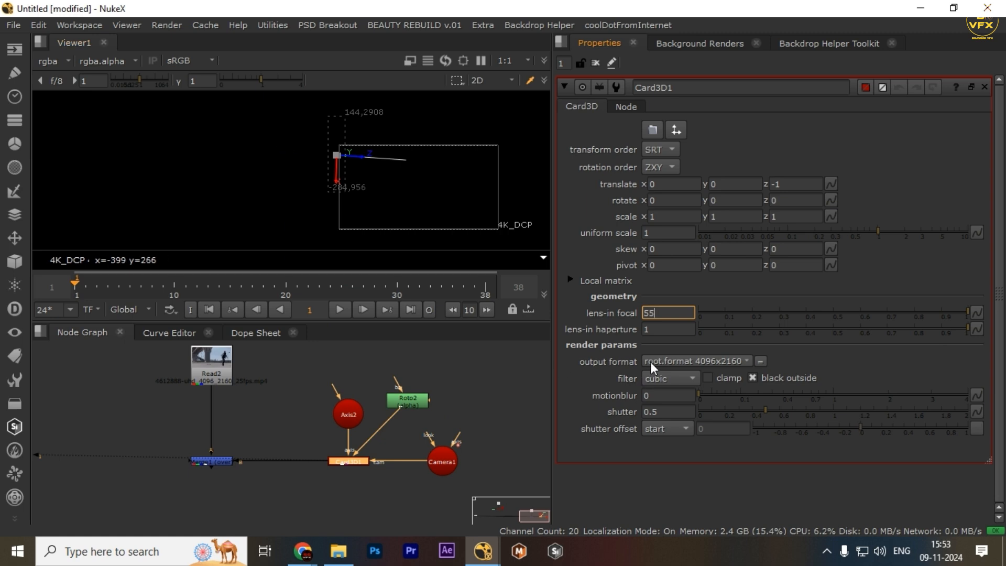
{"action": "type", "text": "55"}
{"action": "key", "text": "Tab"}
{"action": "type", "text": "36"}
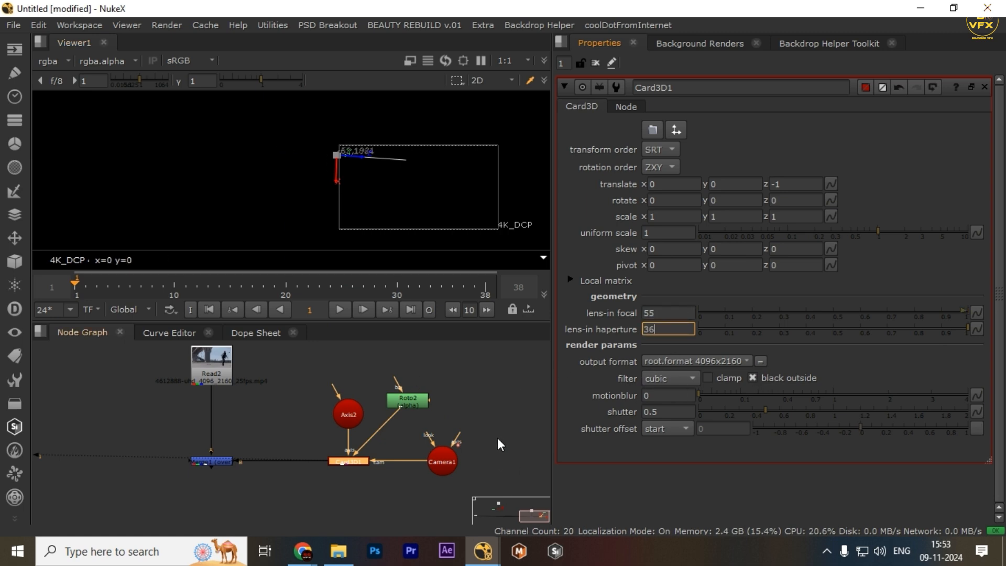
{"action": "left_click", "coordinate": [546, 400]}
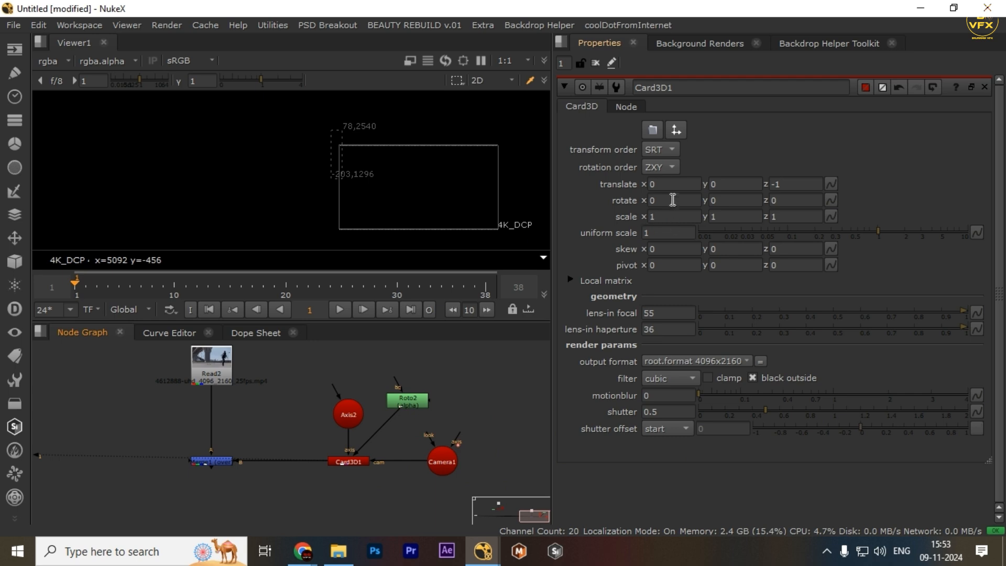
Step: Try a translate x value of 2 on Card3D1 and return it to 0
{"action": "left_click", "coordinate": [663, 184]}
{"action": "type", "text": "2"}
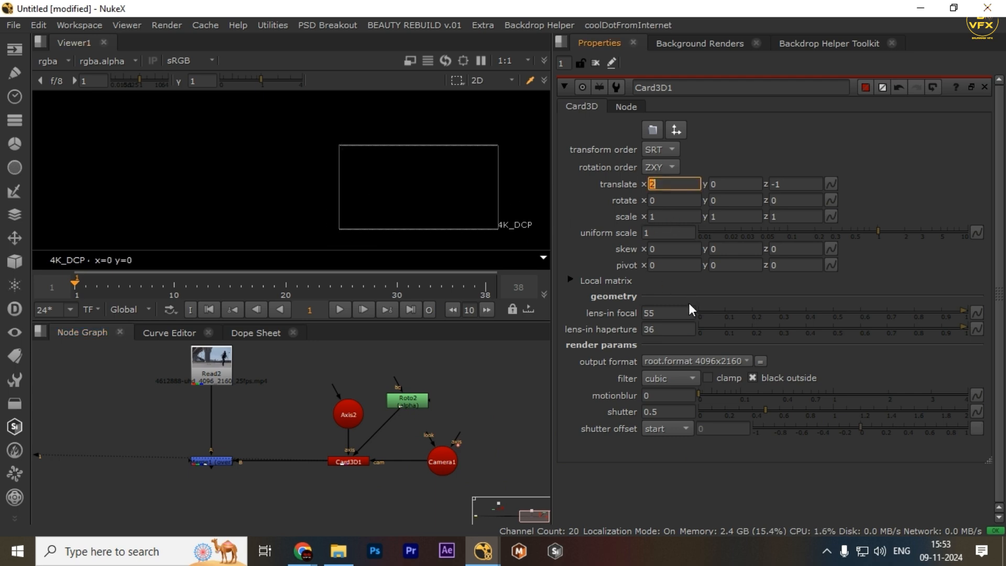
{"action": "type", "text": "0"}
{"action": "key", "text": "Return"}
Step: Set Card3D1's translate z to 0 and its translate y to -1
{"action": "left_click", "coordinate": [724, 181]}
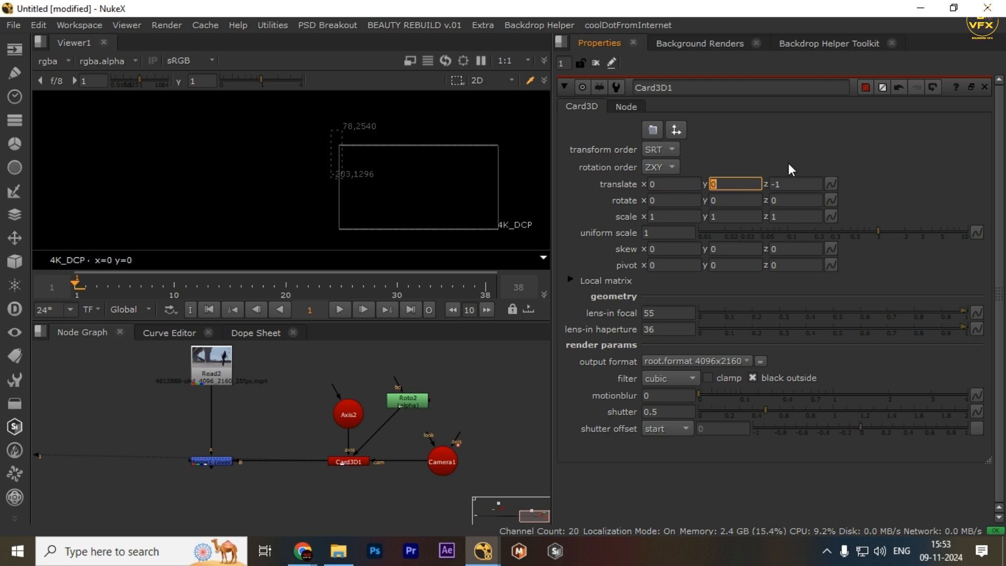
{"action": "left_click", "coordinate": [777, 184]}
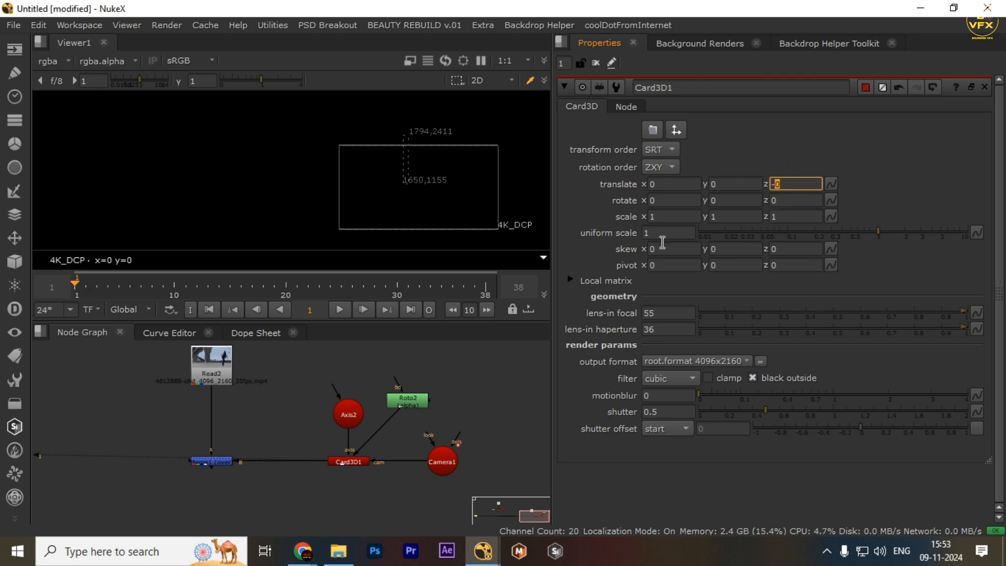
{"action": "left_click", "coordinate": [682, 183]}
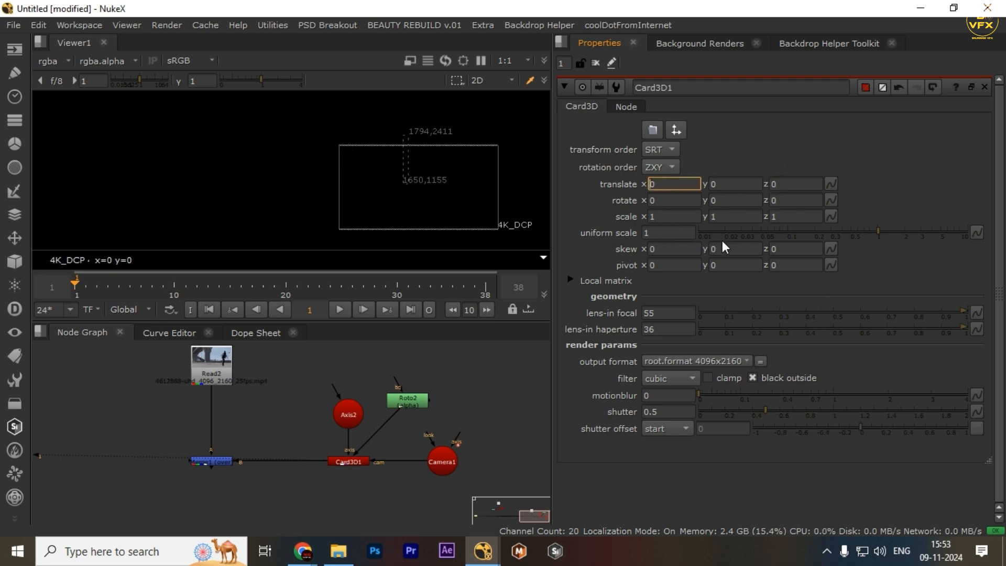
{"action": "left_click", "coordinate": [707, 184]}
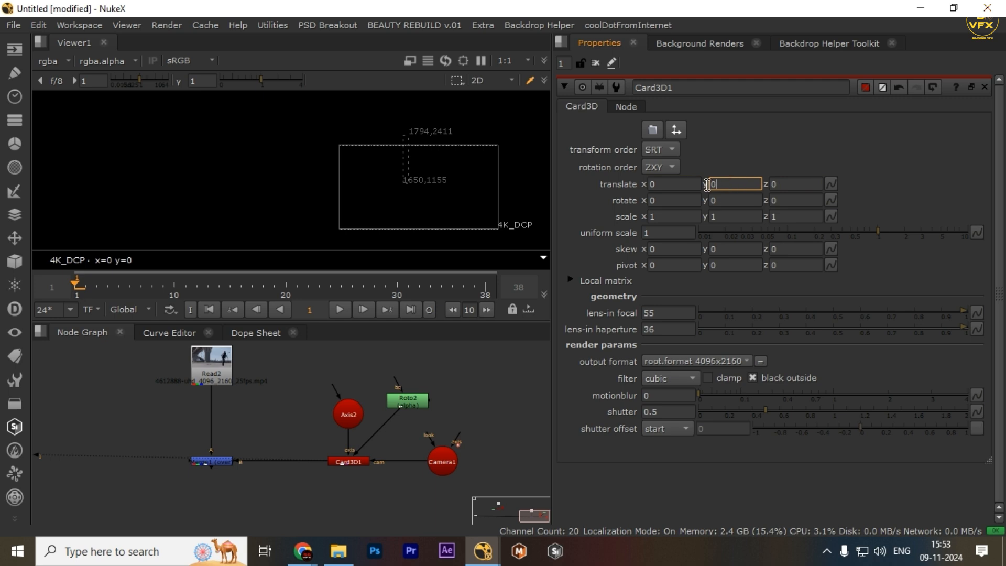
{"action": "type", "text": "-1"}
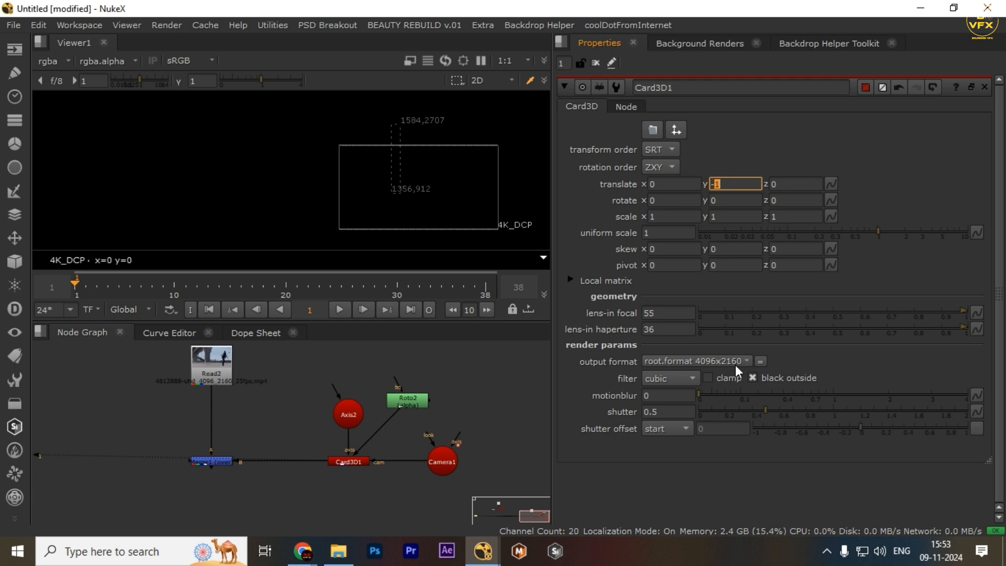
Step: Open the Roto2 node's properties and show the Merge1 result in the viewer
{"action": "double_click", "coordinate": [397, 402]}
{"action": "left_click_drag", "start_coordinate": [293, 430], "coordinate": [329, 411]}
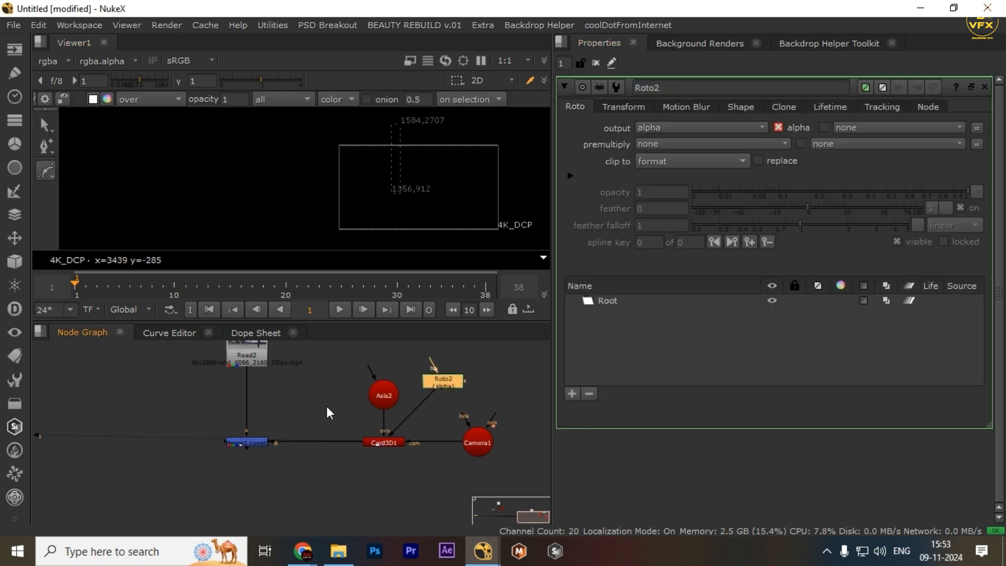
{"action": "left_click", "coordinate": [247, 442]}
{"action": "key", "text": "1"}
{"action": "scroll", "coordinate": [411, 186], "scroll_direction": "up", "scroll_amount": 3}
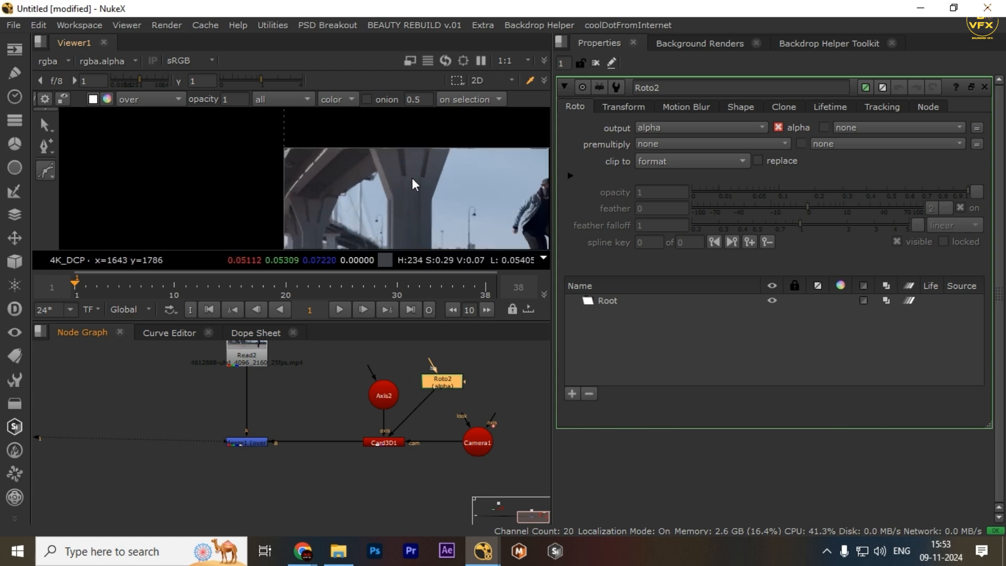
Step: Draw a Roto2 Bezier line along the left edge of the bridge pillar, from its base up to the frame's upper edge
{"action": "key", "text": "space"}
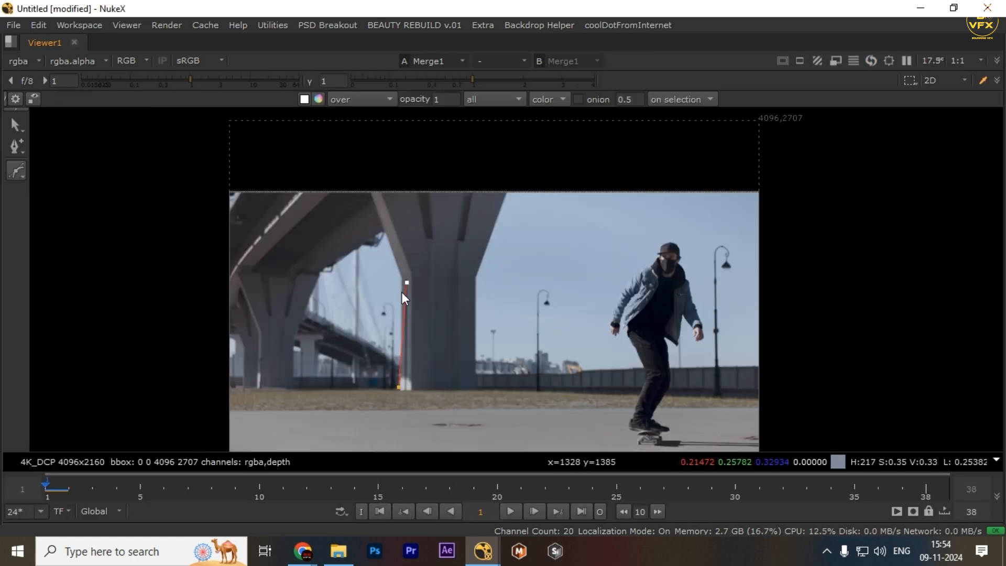
{"action": "scroll", "coordinate": [405, 289], "scroll_direction": "up", "scroll_amount": 3}
{"action": "left_click_drag", "start_coordinate": [411, 303], "coordinate": [429, 313]}
{"action": "left_click", "coordinate": [439, 152]}
{"action": "scroll", "coordinate": [505, 139], "scroll_direction": "down", "scroll_amount": 3}
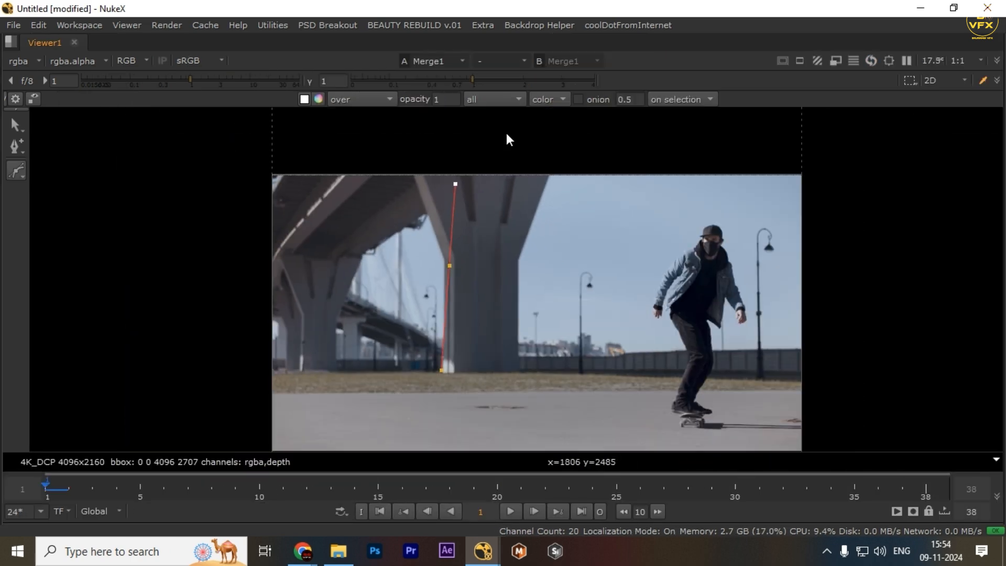
Step: Try rotating Card3D1 about x up to 119
{"action": "key", "text": "space"}
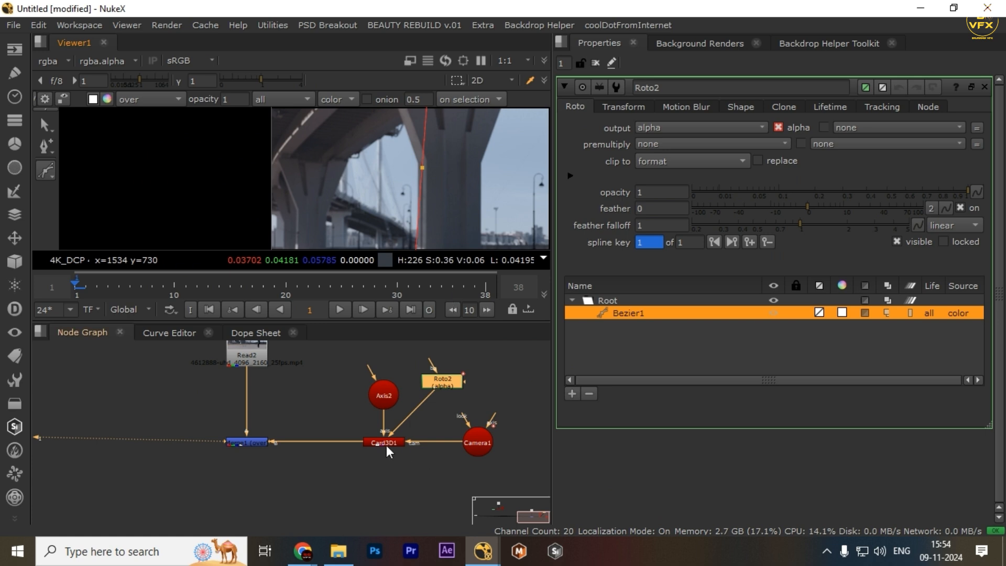
{"action": "double_click", "coordinate": [384, 442]}
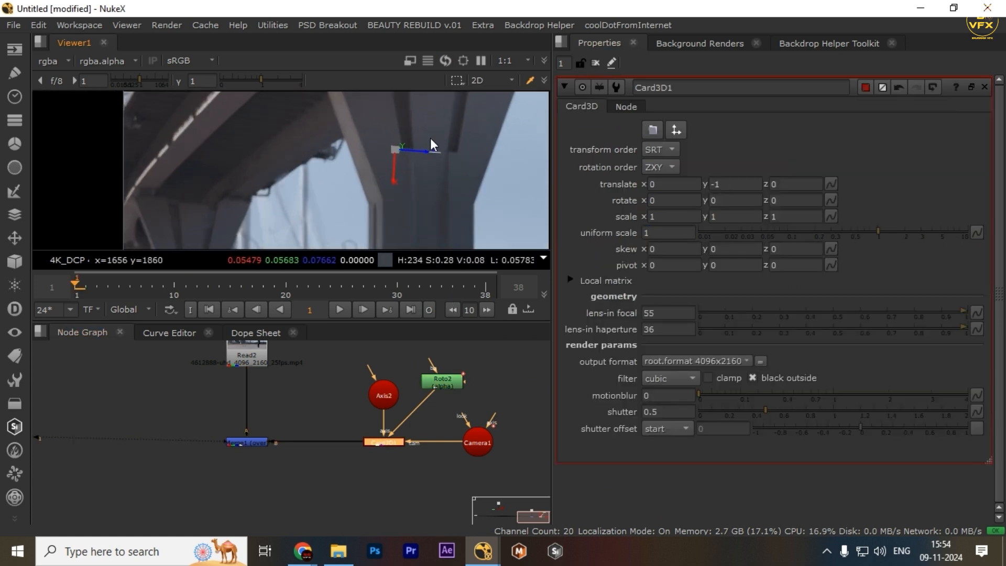
{"action": "left_click", "coordinate": [731, 201]}
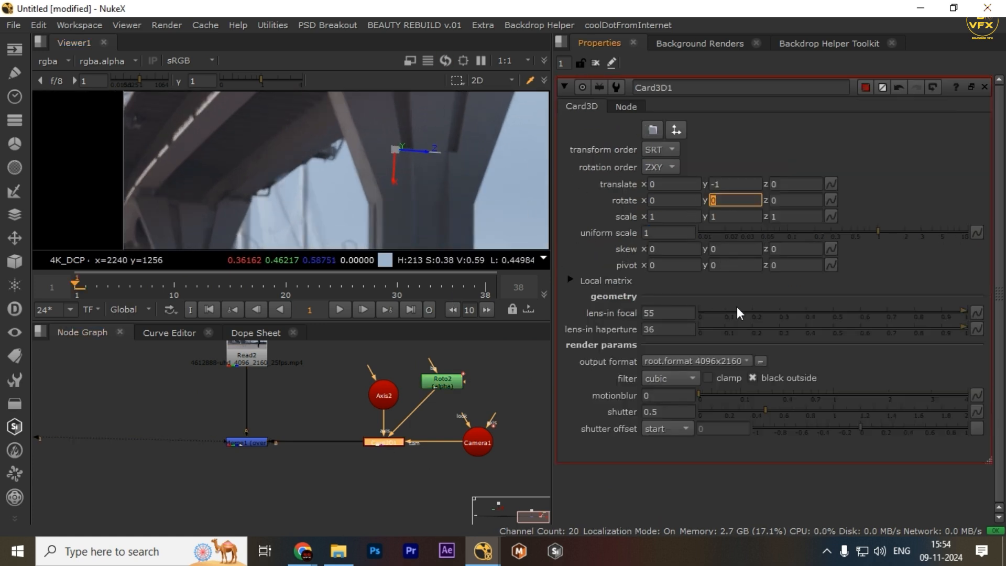
{"action": "left_click", "coordinate": [666, 200]}
{"action": "type", "text": "2"}
{"action": "key", "text": "Up"}
{"action": "key", "text": "Up"}
{"action": "key", "text": "Up"}
{"action": "key", "text": "Up"}
{"action": "key", "text": "Up"}
{"action": "key", "text": "Up"}
{"action": "key", "text": "Up"}
{"action": "key", "text": "Up"}
{"action": "key", "text": "Up"}
{"action": "key", "text": "Up"}
{"action": "key", "text": "Up"}
{"action": "key", "text": "Up"}
{"action": "key", "text": "Up"}
{"action": "key", "text": "Up"}
{"action": "key", "text": "Up"}
{"action": "key", "text": "Up"}
{"action": "key", "text": "Up"}
{"action": "key", "text": "Up"}
{"action": "key", "text": "Up"}
{"action": "key", "text": "Up"}
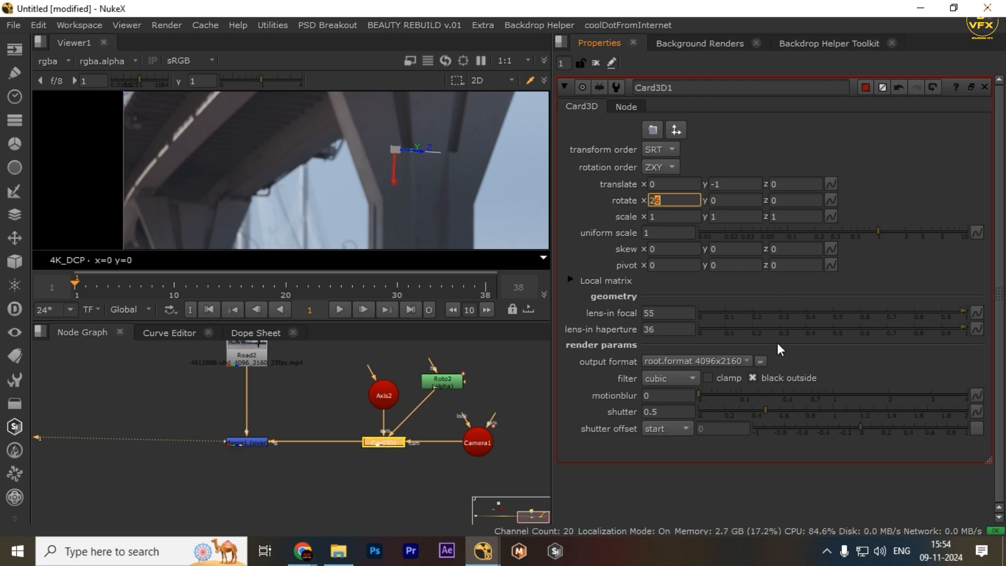
{"action": "key", "text": "Up"}
{"action": "key", "text": "Up"}
{"action": "key", "text": "Up"}
{"action": "key", "text": "Up"}
{"action": "key", "text": "Up"}
{"action": "key", "text": "Up"}
{"action": "key", "text": "Up"}
{"action": "key", "text": "Up"}
{"action": "key", "text": "Up"}
{"action": "key", "text": "Up"}
{"action": "key", "text": "Up"}
{"action": "key", "text": "Up"}
{"action": "key", "text": "Up"}
{"action": "key", "text": "Up"}
{"action": "key", "text": "Up"}
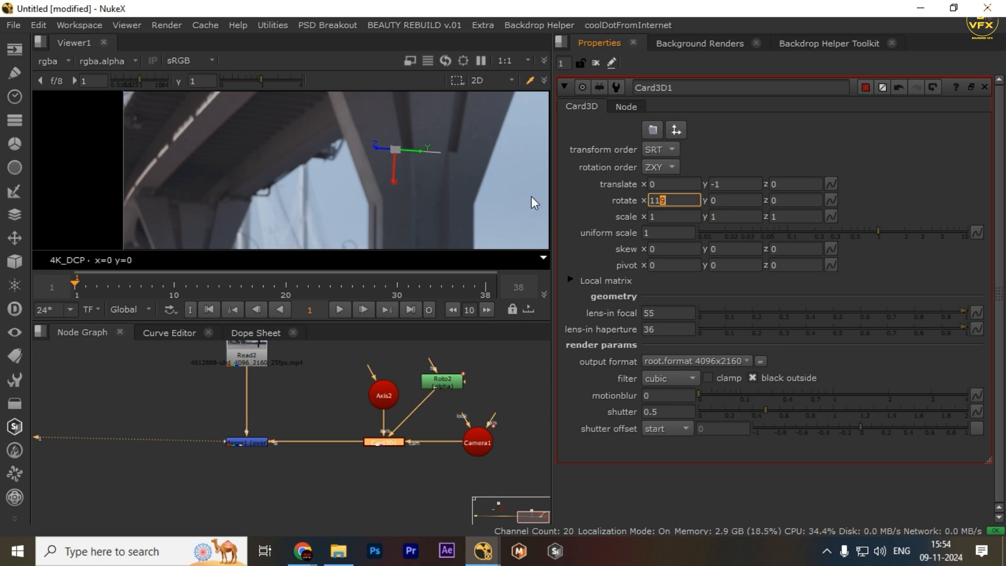
Step: Examine how Roto2's line sits against the bridge pillar with the changed card rotation
{"action": "double_click", "coordinate": [441, 381]}
{"action": "key", "text": "space"}
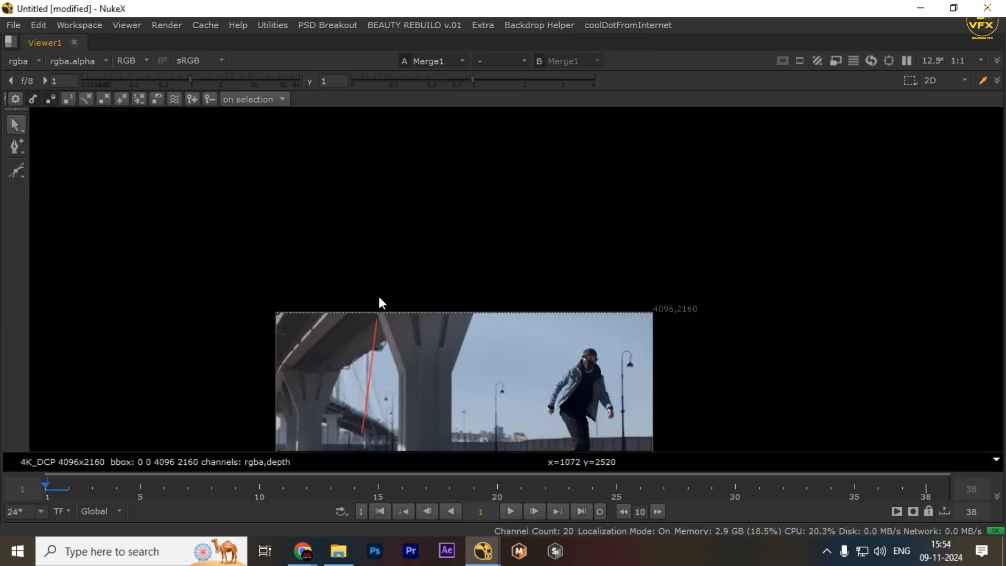
{"action": "scroll", "coordinate": [378, 294], "scroll_direction": "up", "scroll_amount": 3}
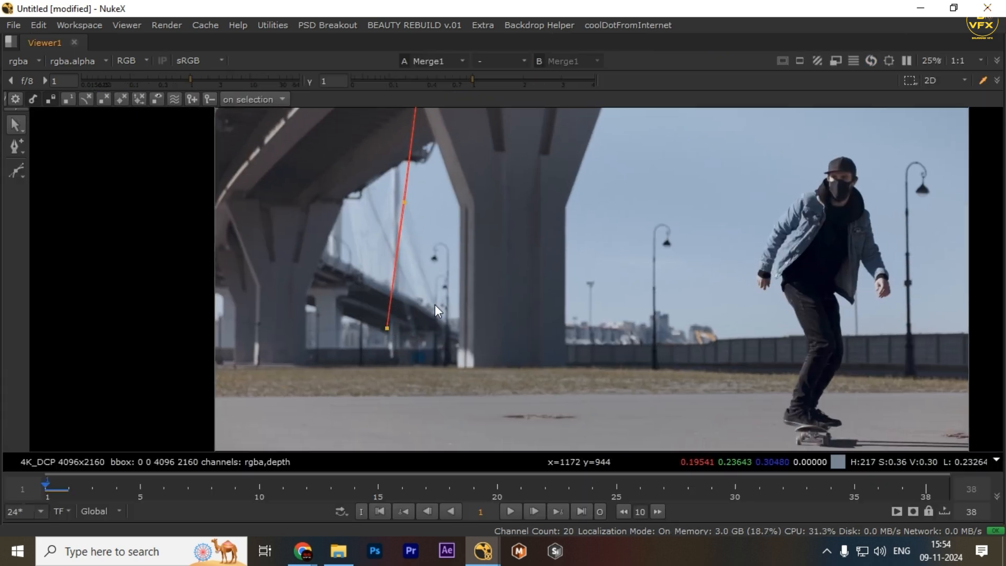
{"action": "scroll", "coordinate": [435, 301], "scroll_direction": "down", "scroll_amount": 4}
{"action": "scroll", "coordinate": [430, 208], "scroll_direction": "up", "scroll_amount": 6}
{"action": "scroll", "coordinate": [444, 242], "scroll_direction": "down", "scroll_amount": 2}
{"action": "left_click_drag", "start_coordinate": [449, 247], "coordinate": [438, 201]}
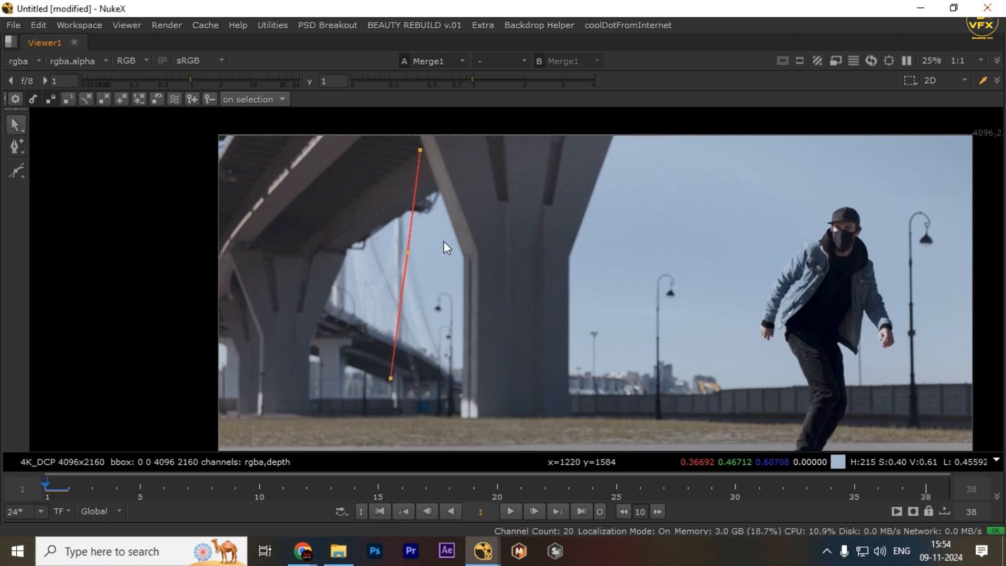
Step: Delete the Bezier1 shape from Roto2
{"action": "key", "text": "space"}
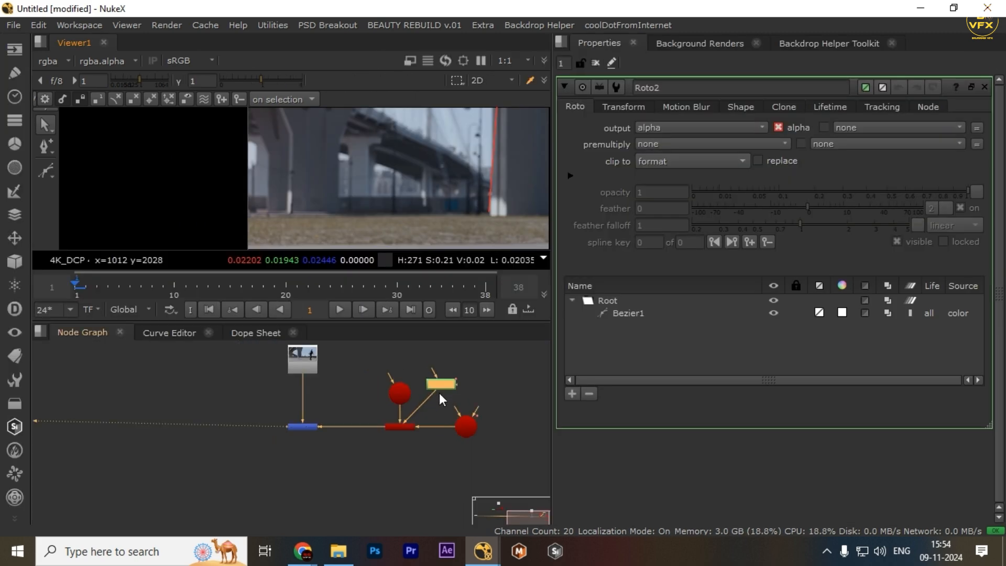
{"action": "left_click", "coordinate": [627, 315]}
{"action": "key", "text": "Delete"}
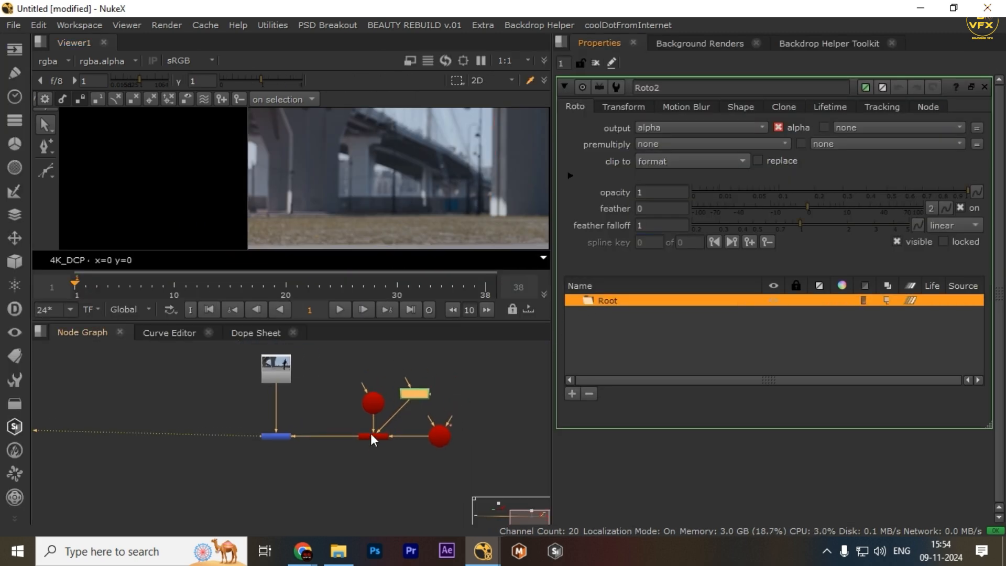
Step: Set Card3D1's rotate x to 92
{"action": "double_click", "coordinate": [373, 437]}
{"action": "scroll", "coordinate": [373, 204], "scroll_direction": "down", "scroll_amount": 3}
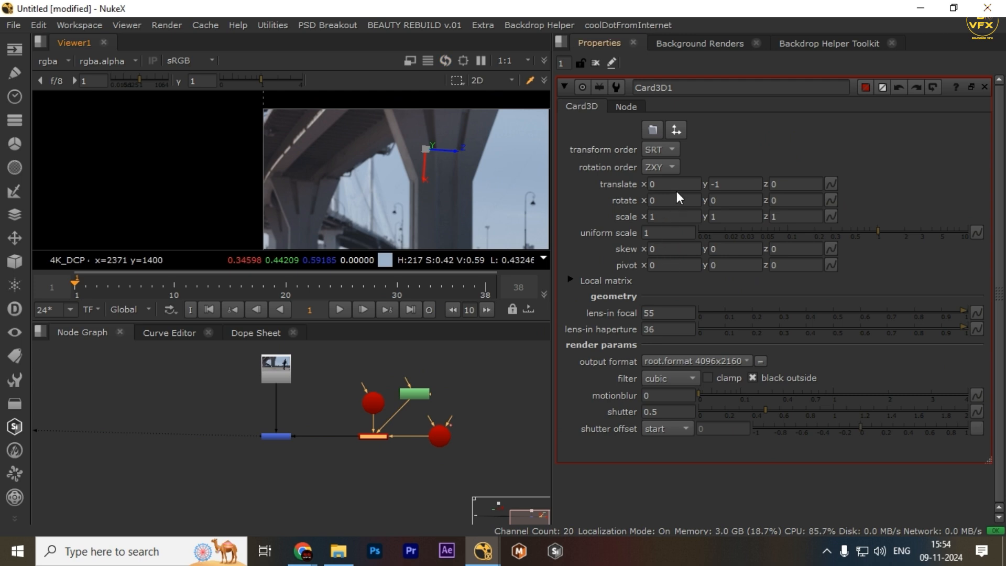
{"action": "left_click", "coordinate": [653, 199]}
{"action": "type", "text": "90"}
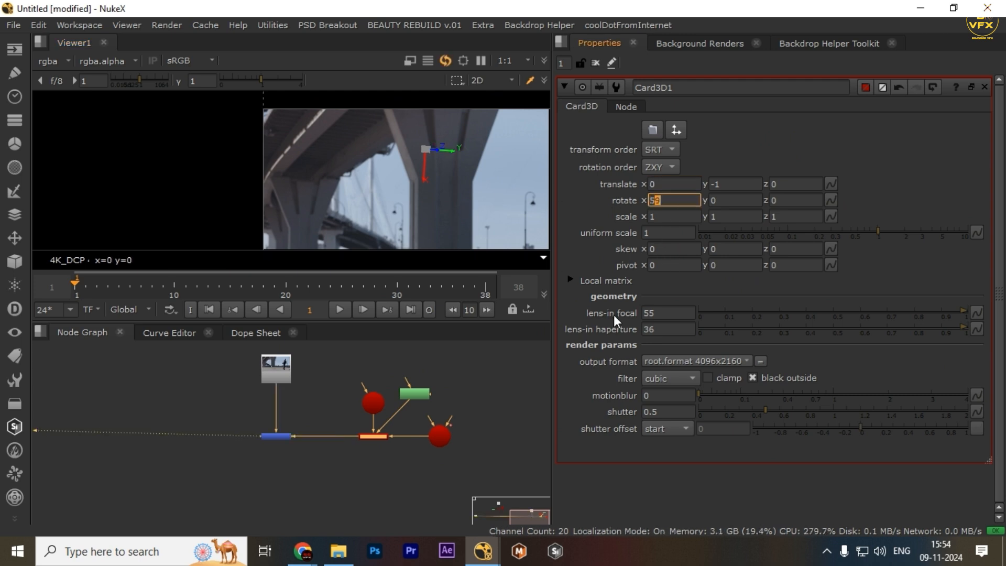
{"action": "key", "text": "Up"}
{"action": "key", "text": "Up"}
Step: Start a new Roto2 Bezier shape up the pillar's left edge and across its top, just above the frame
{"action": "double_click", "coordinate": [420, 397]}
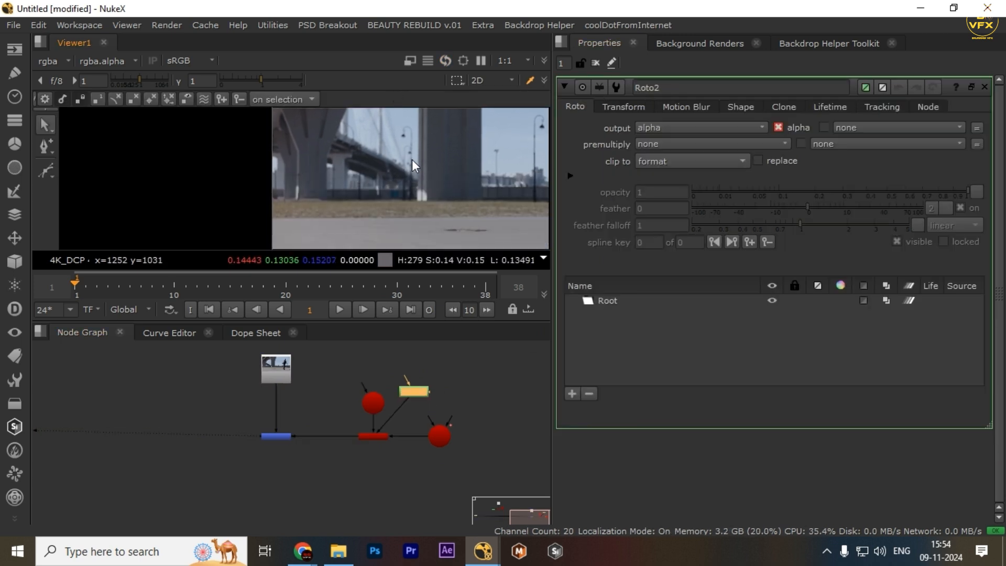
{"action": "key", "text": "space"}
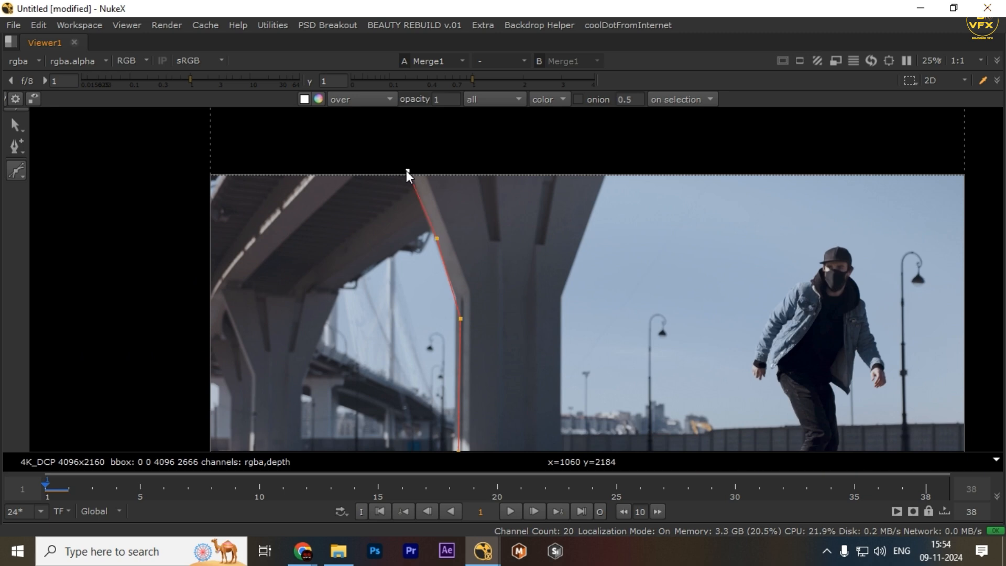
{"action": "scroll", "coordinate": [603, 220], "scroll_direction": "up", "scroll_amount": 5}
{"action": "scroll", "coordinate": [559, 289], "scroll_direction": "down", "scroll_amount": 3}
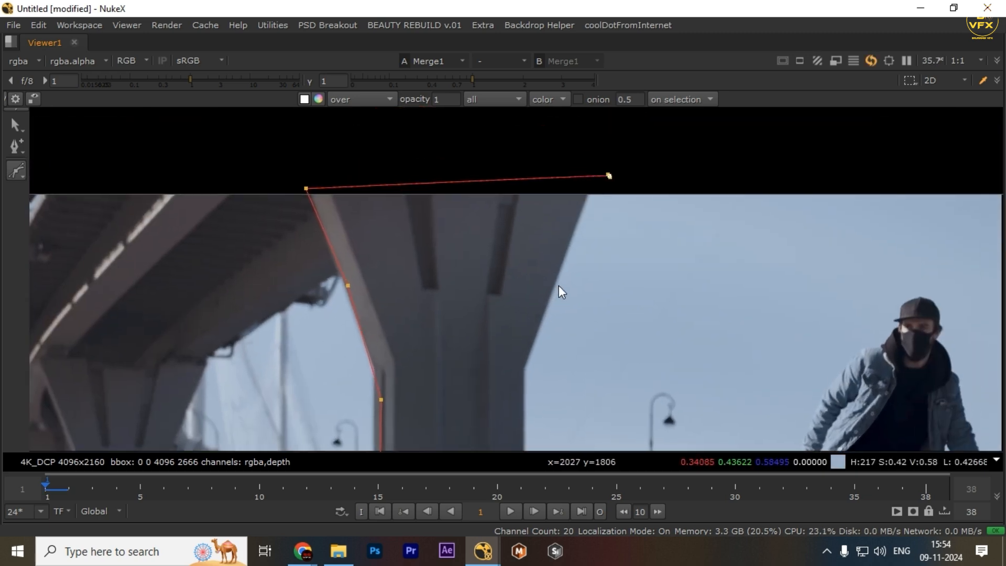
{"action": "scroll", "coordinate": [590, 196], "scroll_direction": "up", "scroll_amount": 3}
{"action": "left_click", "coordinate": [590, 192]}
{"action": "scroll", "coordinate": [585, 245], "scroll_direction": "down", "scroll_amount": 3}
Step: Continue the shape down the pillar's right edge, close it at the base and select all its points
{"action": "left_click_drag", "start_coordinate": [573, 291], "coordinate": [588, 171]}
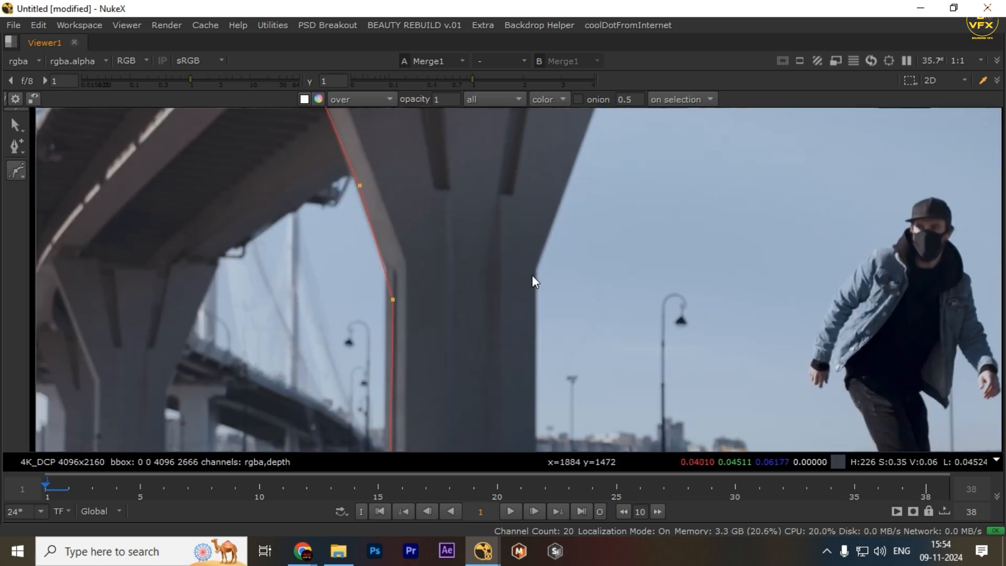
{"action": "left_click", "coordinate": [536, 272]}
{"action": "scroll", "coordinate": [536, 272], "scroll_direction": "down", "scroll_amount": 3}
{"action": "left_click_drag", "start_coordinate": [536, 393], "coordinate": [516, 216]}
{"action": "scroll", "coordinate": [515, 215], "scroll_direction": "up", "scroll_amount": 4}
{"action": "left_click", "coordinate": [523, 221]}
{"action": "left_click_drag", "start_coordinate": [483, 252], "coordinate": [512, 278]}
{"action": "left_click", "coordinate": [376, 253]}
{"action": "scroll", "coordinate": [419, 241], "scroll_direction": "down", "scroll_amount": 4}
{"action": "left_click_drag", "start_coordinate": [468, 224], "coordinate": [506, 308]}
{"action": "scroll", "coordinate": [506, 308], "scroll_direction": "down", "scroll_amount": 4}
{"action": "left_click_drag", "start_coordinate": [542, 204], "coordinate": [344, 358]}
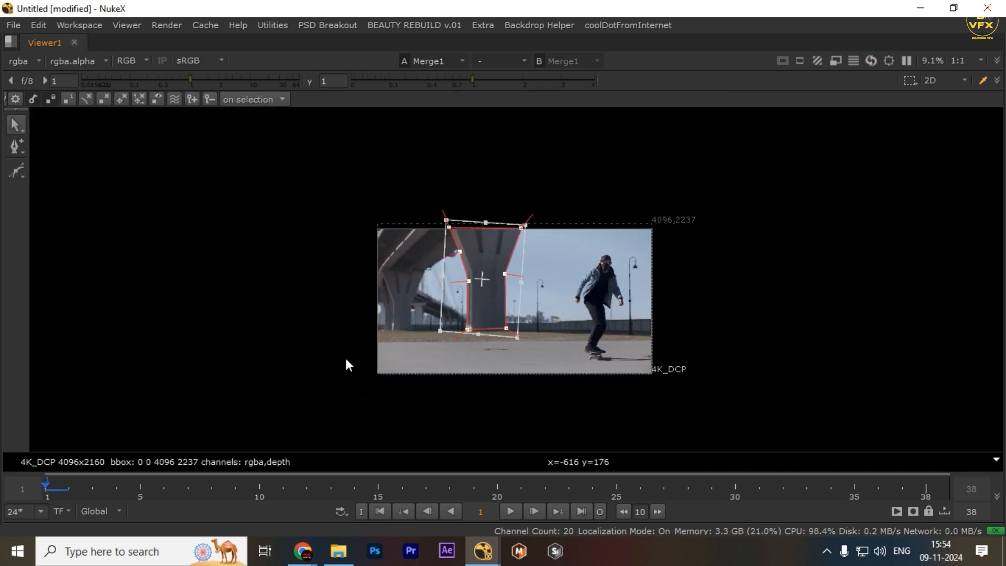
Step: Allow 2 properties panels at once and open those of both Roto2 and Card3D1
{"action": "scroll", "coordinate": [437, 292], "scroll_direction": "up", "scroll_amount": 4}
{"action": "key", "text": "space"}
{"action": "scroll", "coordinate": [366, 210], "scroll_direction": "down", "scroll_amount": 2}
{"action": "double_click", "coordinate": [367, 435]}
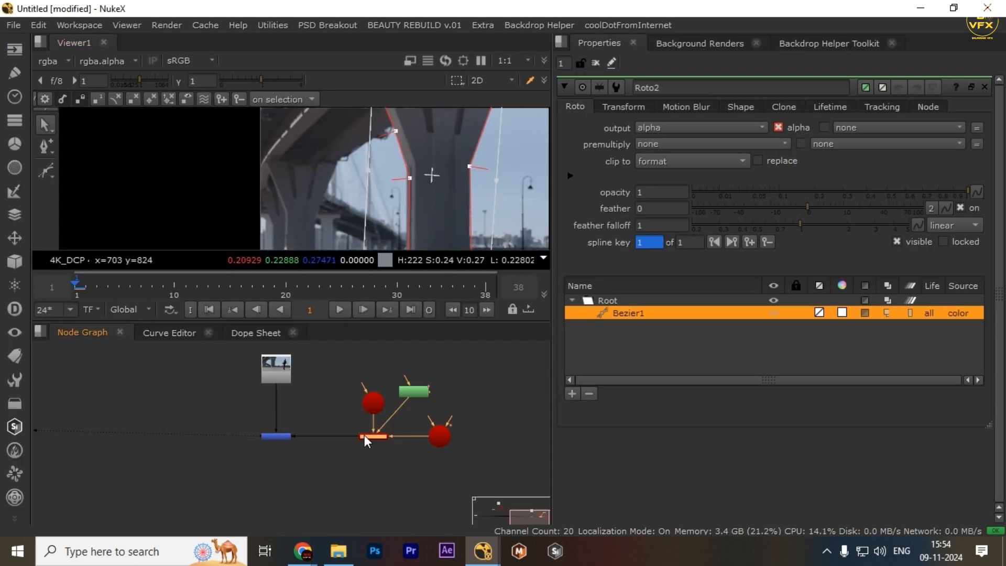
{"action": "left_click_drag", "start_coordinate": [399, 198], "coordinate": [397, 202]}
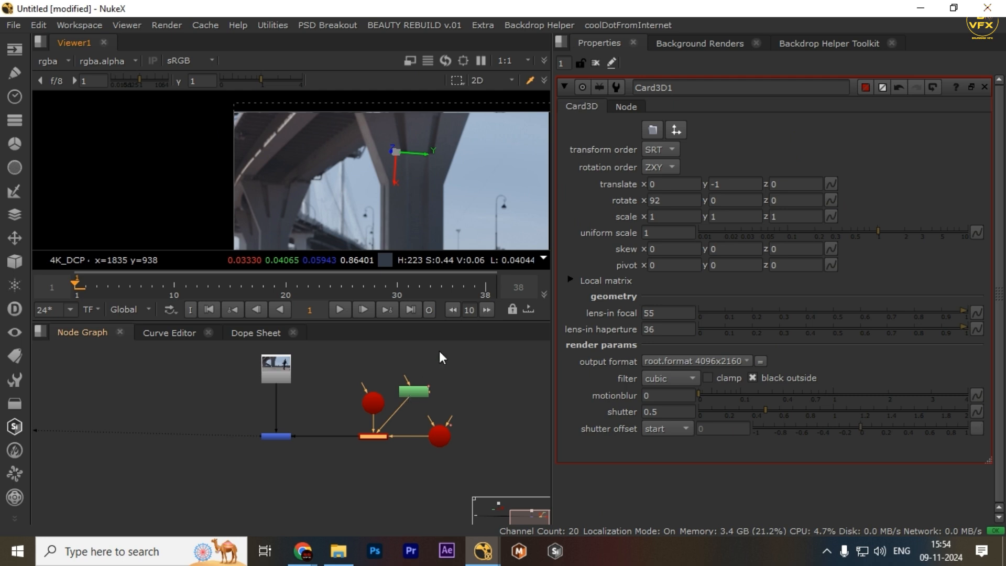
{"action": "scroll", "coordinate": [566, 69], "scroll_direction": "up", "scroll_amount": 1}
{"action": "double_click", "coordinate": [412, 393]}
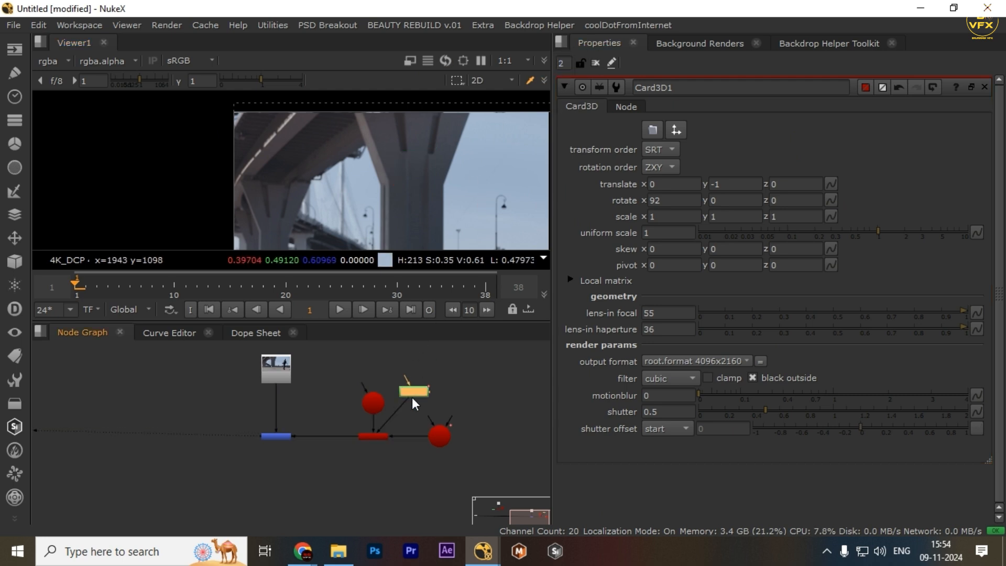
{"action": "left_click", "coordinate": [373, 436]}
{"action": "scroll", "coordinate": [826, 332], "scroll_direction": "down", "scroll_amount": 4}
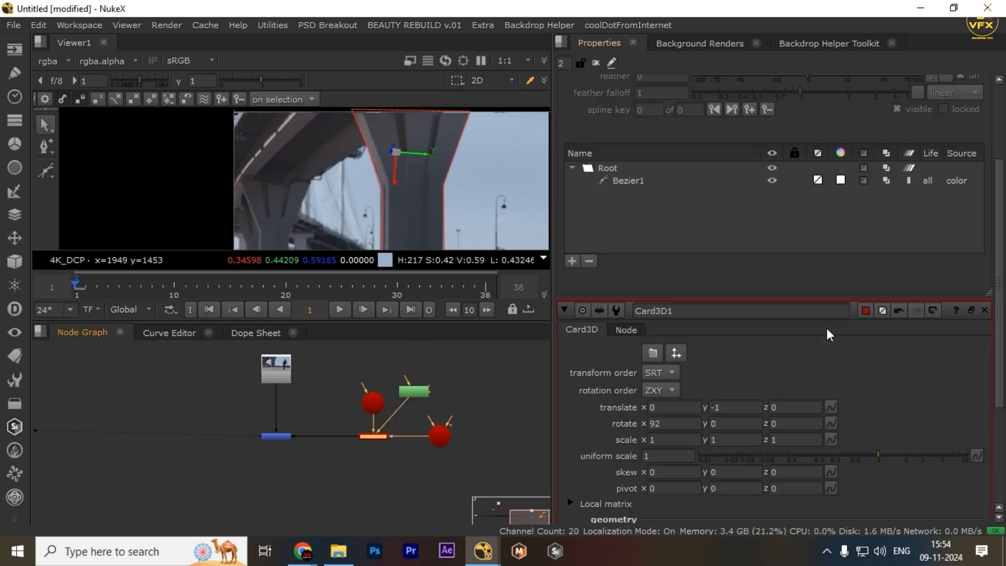
Step: Set Card3D1's rotate x to 110
{"action": "left_click", "coordinate": [735, 335]}
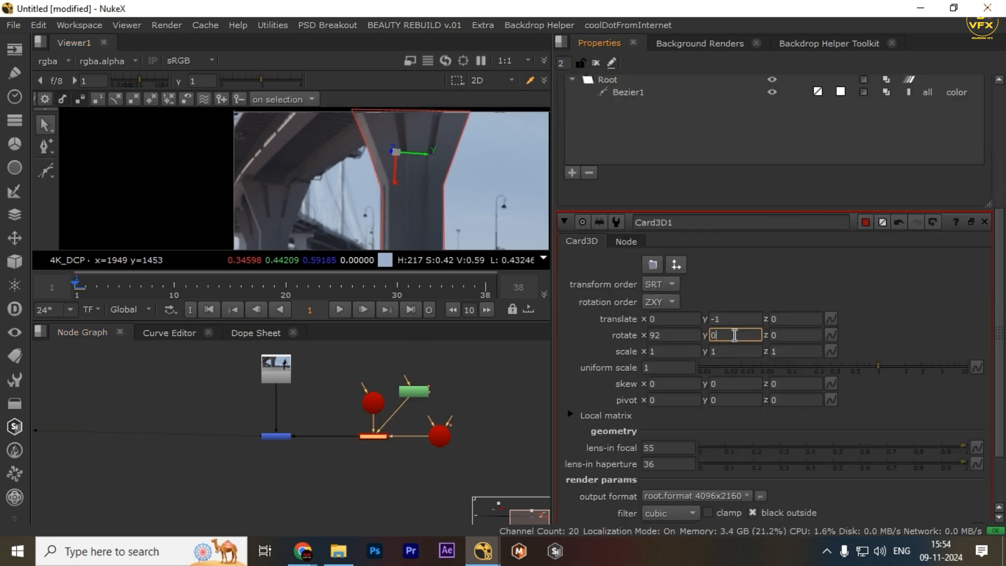
{"action": "left_click", "coordinate": [657, 335]}
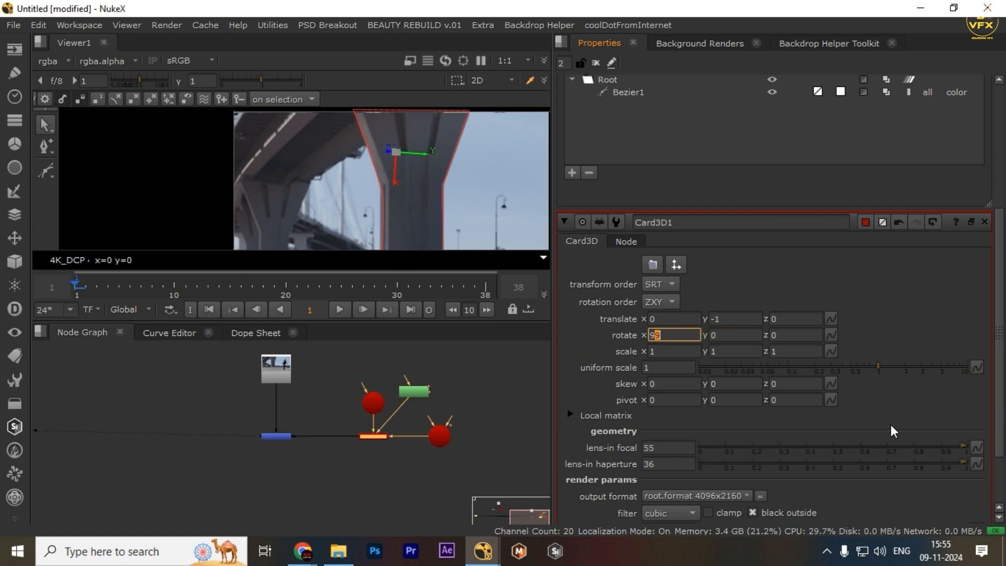
{"action": "key", "text": "Up"}
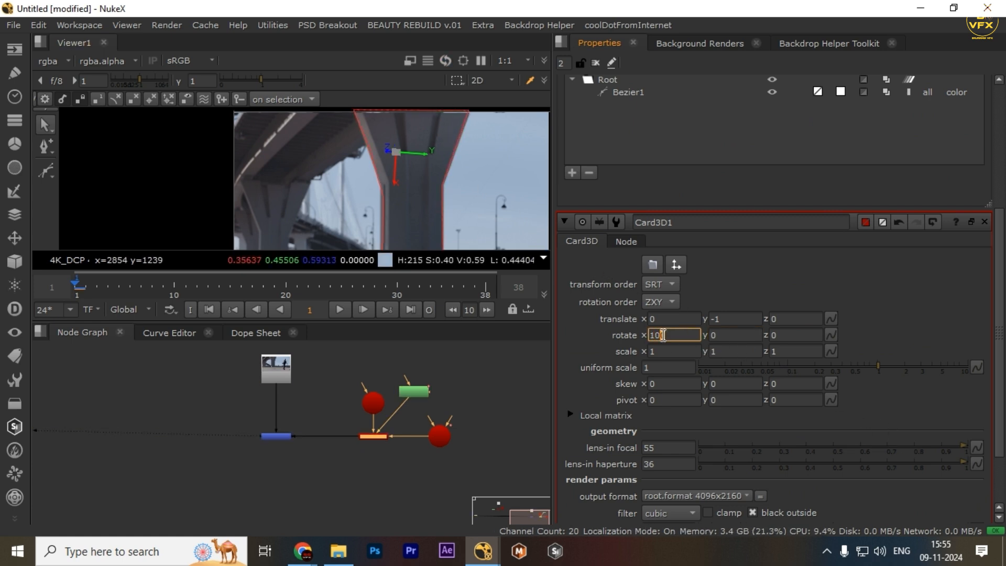
{"action": "key", "text": "Left"}
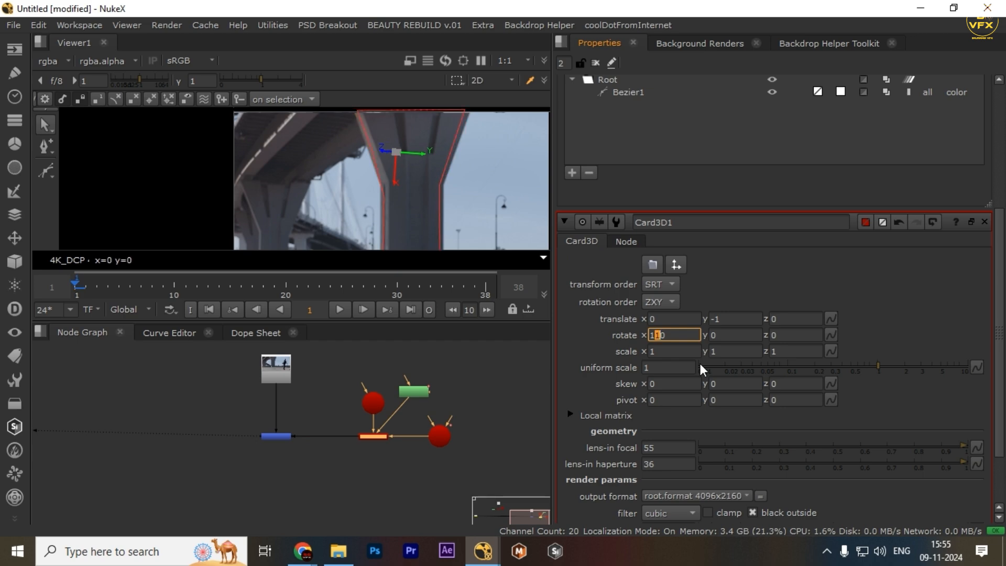
Step: Move the roto shape's two lower corner points onto the corners of the pillar's base
{"action": "key", "text": "space"}
{"action": "key", "text": "f"}
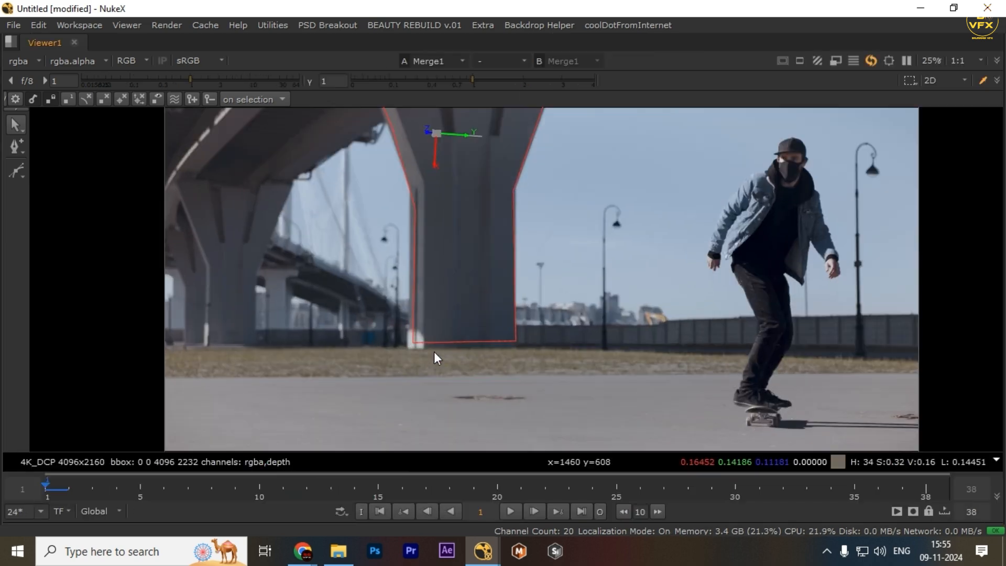
{"action": "left_click_drag", "start_coordinate": [668, 308], "coordinate": [503, 365]}
{"action": "scroll", "coordinate": [458, 368], "scroll_direction": "up", "scroll_amount": 1}
{"action": "left_click_drag", "start_coordinate": [650, 257], "coordinate": [291, 427]}
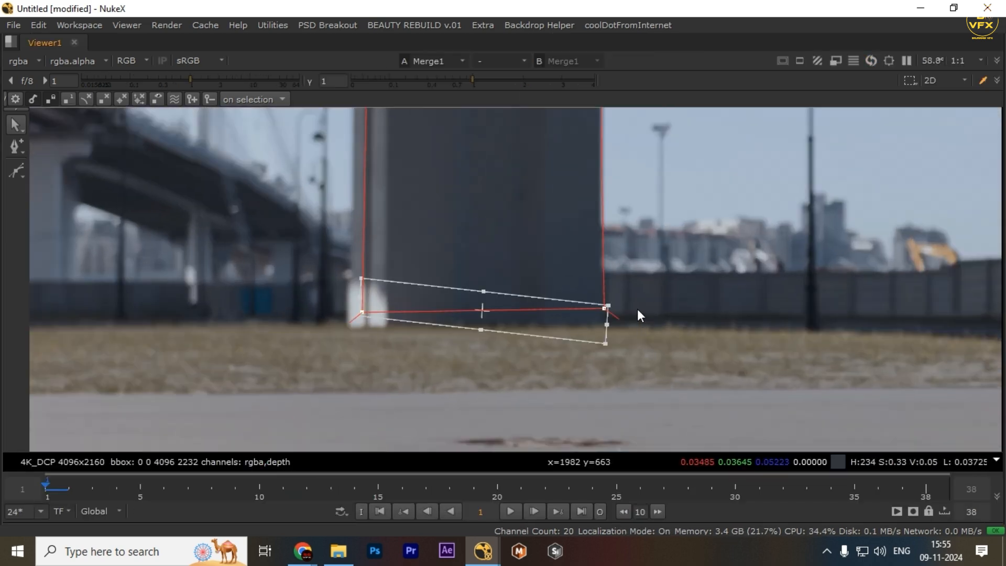
{"action": "left_click_drag", "start_coordinate": [636, 296], "coordinate": [602, 323]}
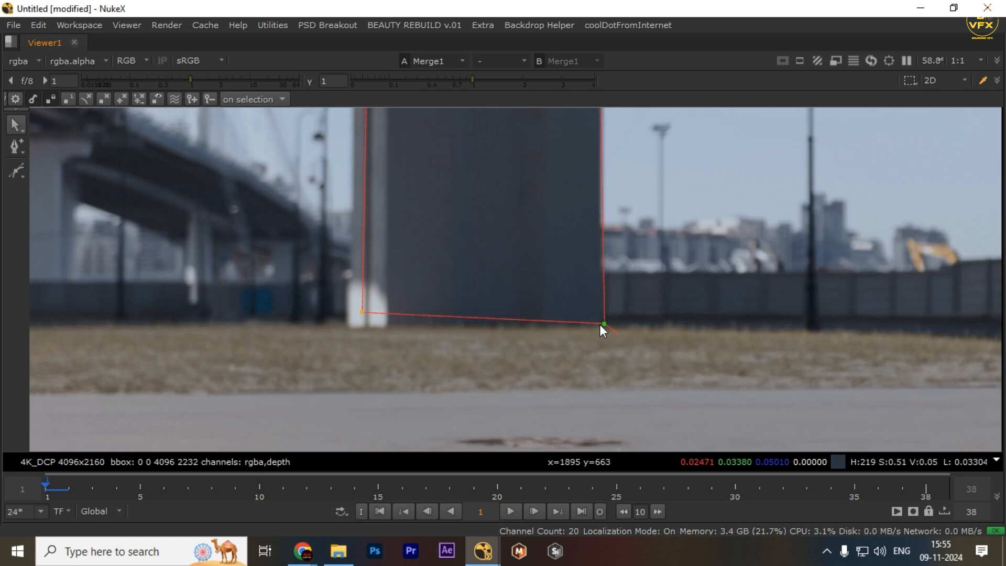
{"action": "left_click_drag", "start_coordinate": [355, 314], "coordinate": [347, 325]}
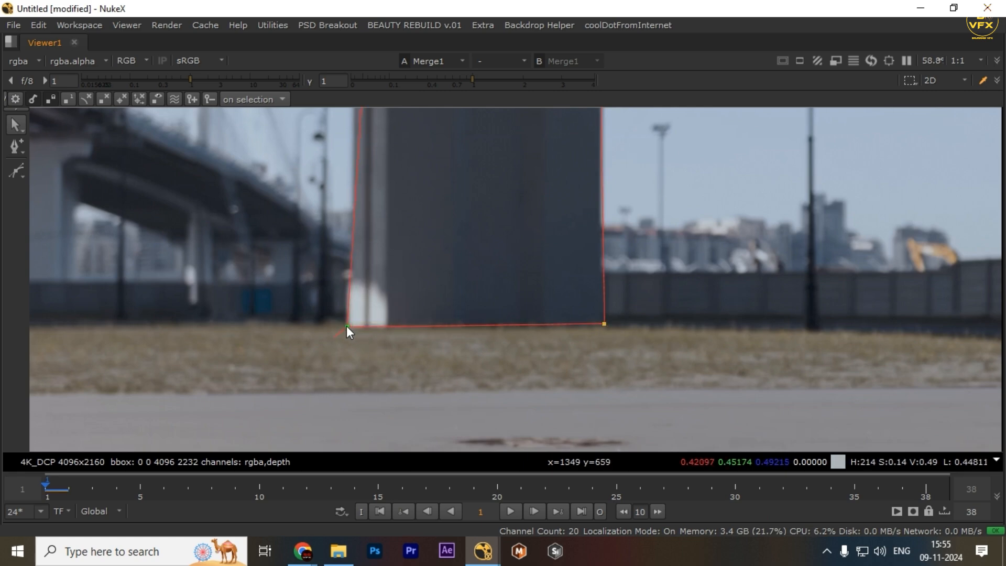
Step: Move the roto shape's left bend point onto the pillar's left corner where it starts to widen
{"action": "scroll", "coordinate": [367, 356], "scroll_direction": "down", "scroll_amount": 1}
{"action": "scroll", "coordinate": [406, 396], "scroll_direction": "up", "scroll_amount": 1}
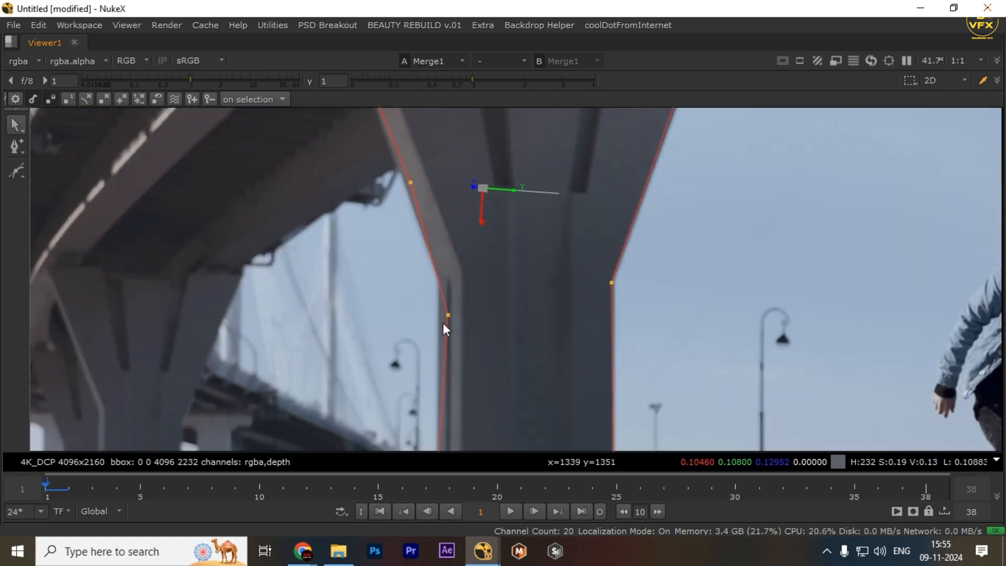
{"action": "left_click", "coordinate": [437, 282]}
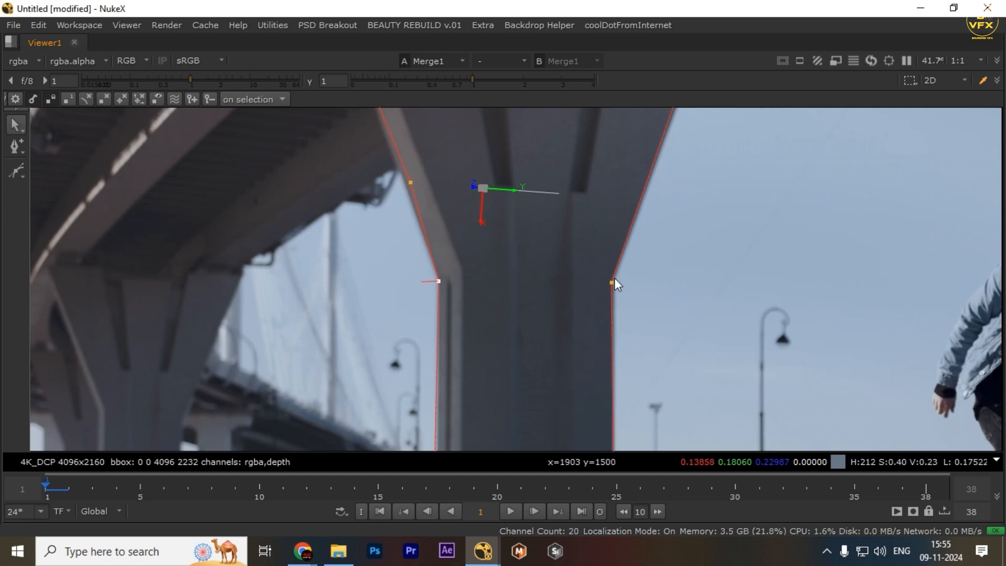
Step: Move the roto shape's two top corner points onto the pillar's upper corners at the frame's top edge
{"action": "left_click_drag", "start_coordinate": [390, 202], "coordinate": [445, 312]}
{"action": "left_click_drag", "start_coordinate": [358, 168], "coordinate": [499, 310]}
{"action": "left_click_drag", "start_coordinate": [437, 265], "coordinate": [434, 268]}
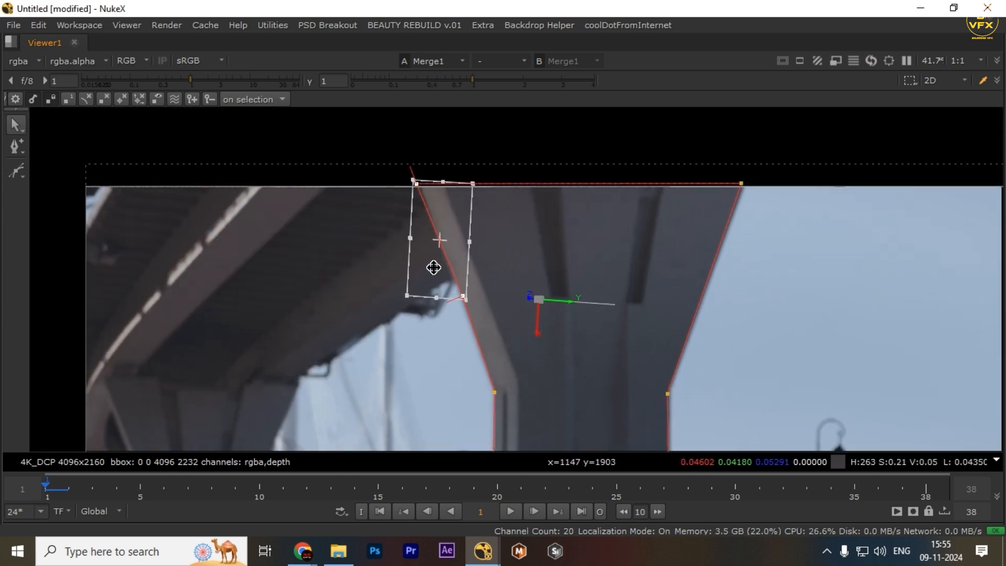
{"action": "left_click_drag", "start_coordinate": [759, 195], "coordinate": [672, 207]}
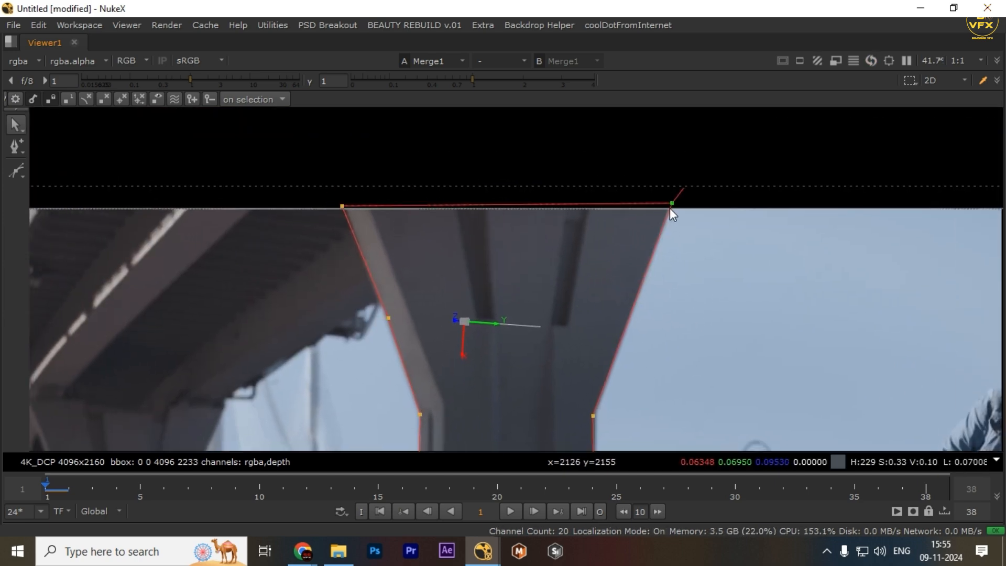
Step: Refine the roto shape's lower-left corner point on the pillar's base
{"action": "scroll", "coordinate": [601, 226], "scroll_direction": "down", "scroll_amount": 5}
{"action": "scroll", "coordinate": [607, 369], "scroll_direction": "up", "scroll_amount": 4}
{"action": "left_click_drag", "start_coordinate": [655, 382], "coordinate": [385, 444]}
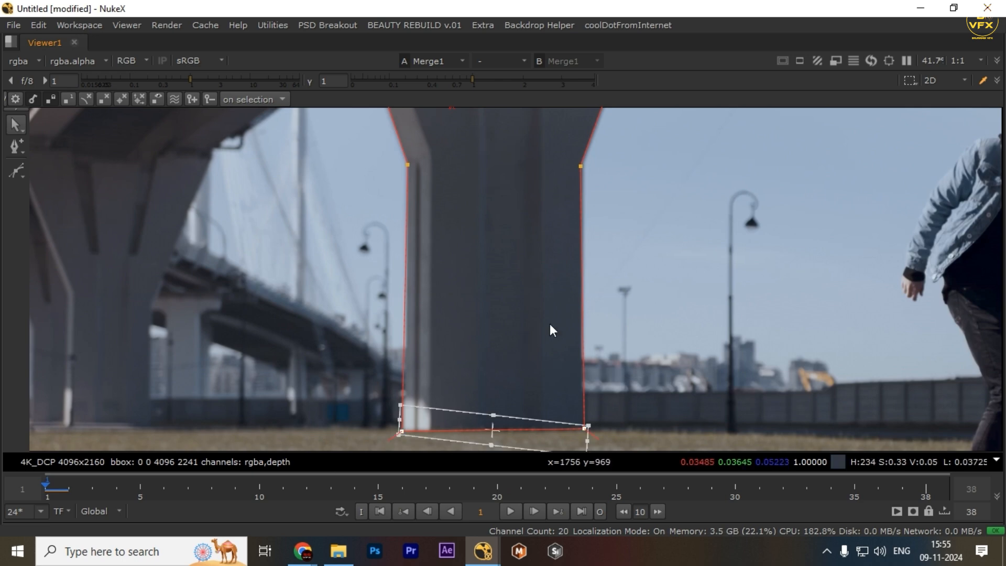
{"action": "scroll", "coordinate": [409, 278], "scroll_direction": "down", "scroll_amount": 4}
{"action": "scroll", "coordinate": [430, 224], "scroll_direction": "up", "scroll_amount": 4}
{"action": "scroll", "coordinate": [429, 223], "scroll_direction": "up", "scroll_amount": 1}
{"action": "left_click_drag", "start_coordinate": [502, 362], "coordinate": [495, 249]}
{"action": "left_click_drag", "start_coordinate": [495, 162], "coordinate": [489, 212]}
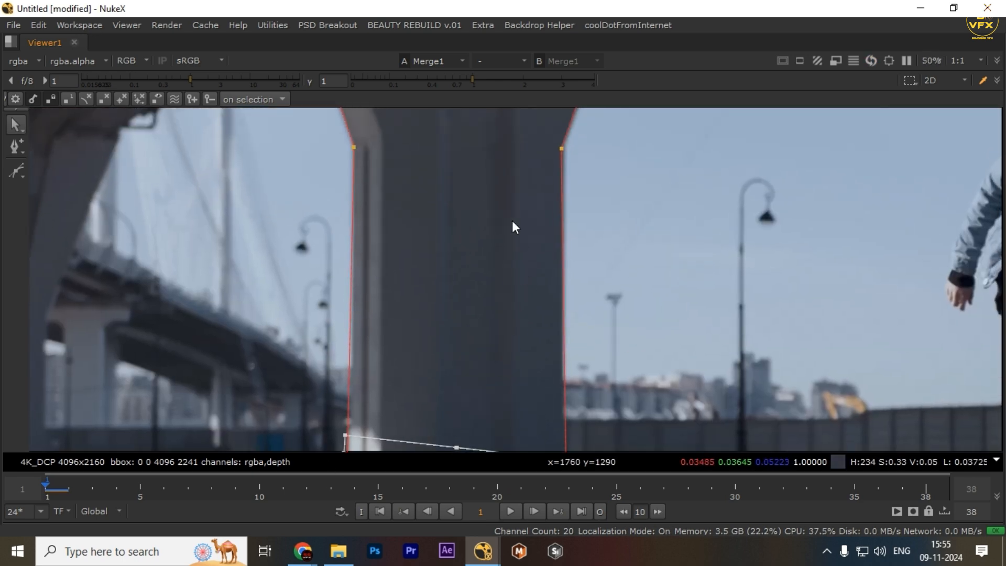
{"action": "left_click_drag", "start_coordinate": [442, 265], "coordinate": [457, 164]}
{"action": "scroll", "coordinate": [388, 359], "scroll_direction": "up", "scroll_amount": 2}
{"action": "left_click", "coordinate": [449, 274]}
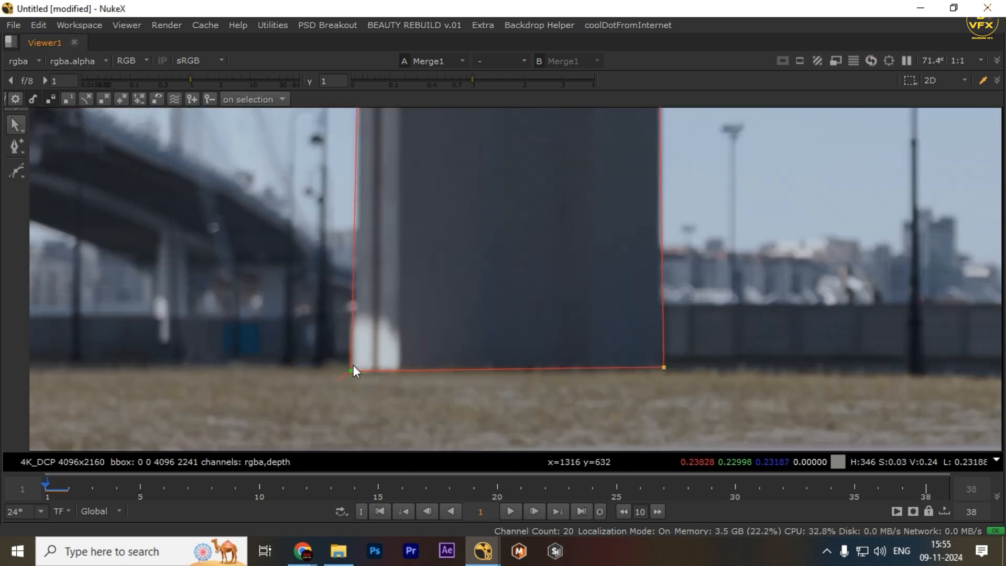
Step: Refine the roto shape's lower-right corner point on the pillar's base
{"action": "scroll", "coordinate": [482, 332], "scroll_direction": "down", "scroll_amount": 4}
{"action": "left_click_drag", "start_coordinate": [533, 148], "coordinate": [486, 238]}
{"action": "scroll", "coordinate": [486, 237], "scroll_direction": "up", "scroll_amount": 4}
{"action": "left_click_drag", "start_coordinate": [487, 180], "coordinate": [565, 210]}
{"action": "scroll", "coordinate": [529, 252], "scroll_direction": "down", "scroll_amount": 5}
{"action": "scroll", "coordinate": [516, 346], "scroll_direction": "up", "scroll_amount": 1}
{"action": "left_click_drag", "start_coordinate": [516, 357], "coordinate": [500, 298]}
{"action": "left_click_drag", "start_coordinate": [571, 304], "coordinate": [509, 382]}
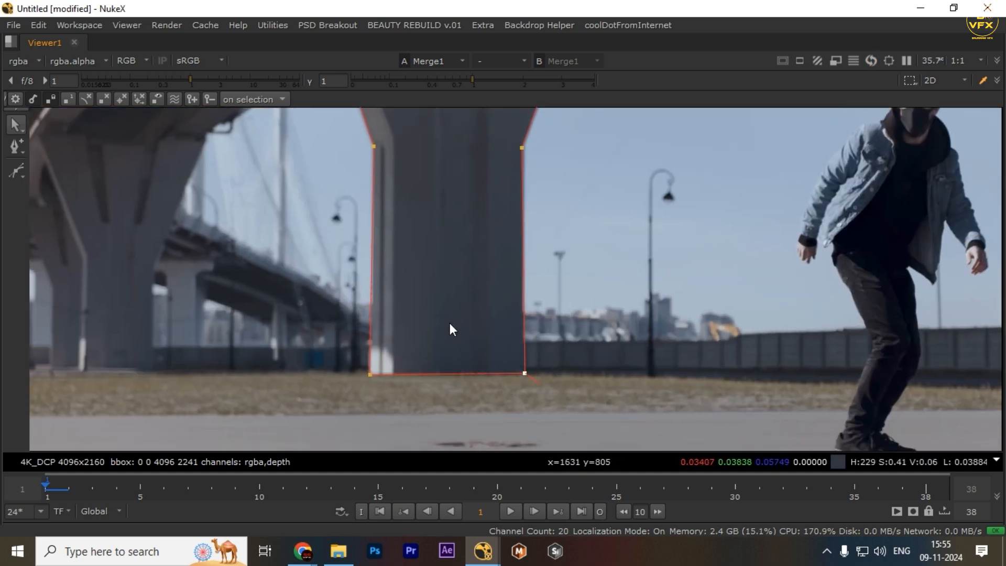
Step: Examine how the whole roto shape fits the bridge pillar in the full frame
{"action": "scroll", "coordinate": [452, 315], "scroll_direction": "down", "scroll_amount": 3}
{"action": "left_click_drag", "start_coordinate": [561, 165], "coordinate": [565, 202]}
{"action": "key", "text": "space"}
{"action": "scroll", "coordinate": [393, 158], "scroll_direction": "down", "scroll_amount": 1}
{"action": "left_click_drag", "start_coordinate": [458, 149], "coordinate": [435, 178]}
{"action": "left_click_drag", "start_coordinate": [421, 145], "coordinate": [373, 183]}
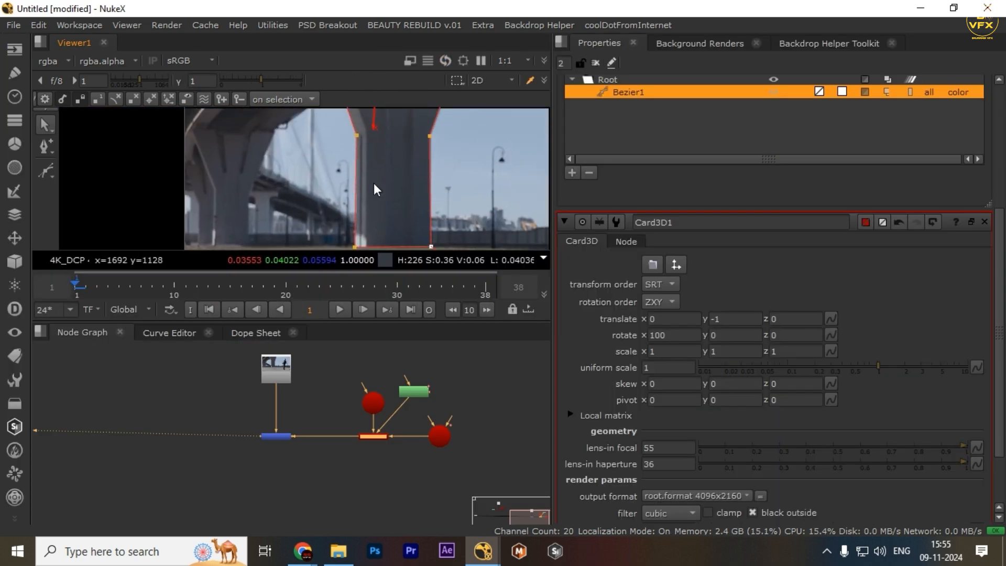
{"action": "scroll", "coordinate": [361, 163], "scroll_direction": "down", "scroll_amount": 1}
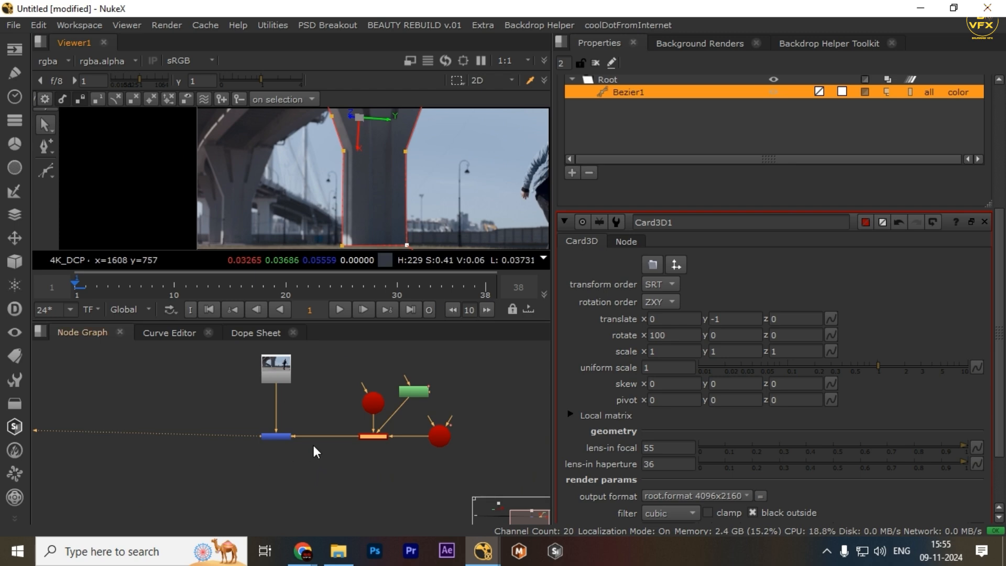
{"action": "left_click_drag", "start_coordinate": [331, 420], "coordinate": [429, 471]}
{"action": "scroll", "coordinate": [302, 436], "scroll_direction": "up", "scroll_amount": 3}
{"action": "key", "text": "space"}
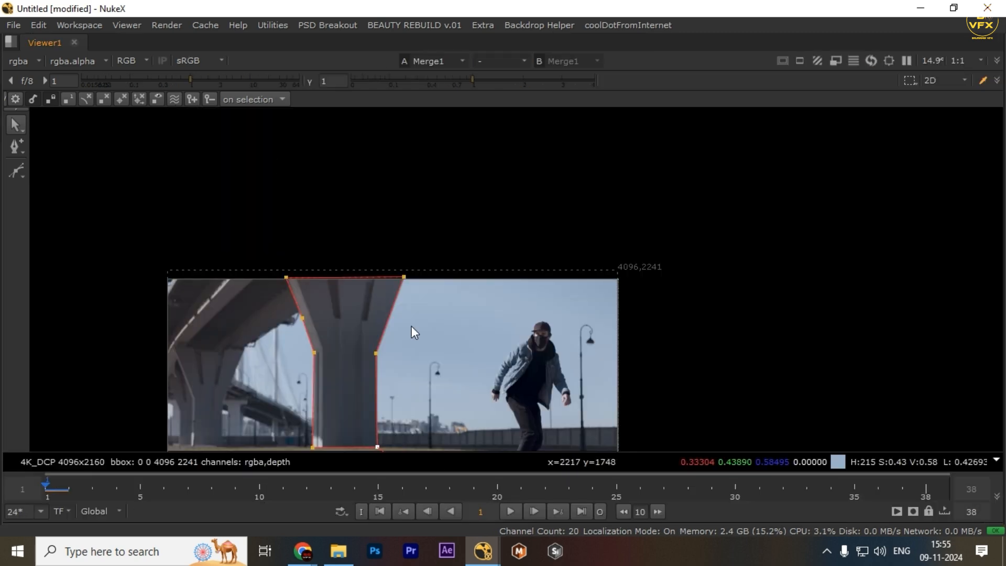
{"action": "key", "text": "f"}
{"action": "left_click_drag", "start_coordinate": [558, 255], "coordinate": [551, 315]}
{"action": "key", "text": "f"}
{"action": "key", "text": "space"}
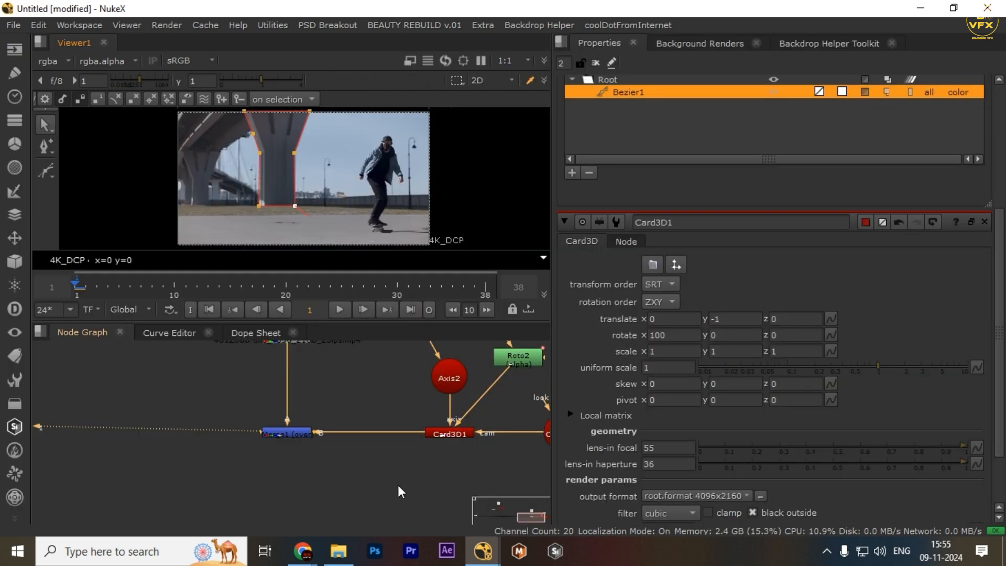
Step: Examine the node setup linking Axis2, Roto2 and Camera1 through Card3D1 to Merge1 and Read2
{"action": "scroll", "coordinate": [398, 485], "scroll_direction": "down", "scroll_amount": 2}
{"action": "left_click_drag", "start_coordinate": [357, 447], "coordinate": [310, 453]}
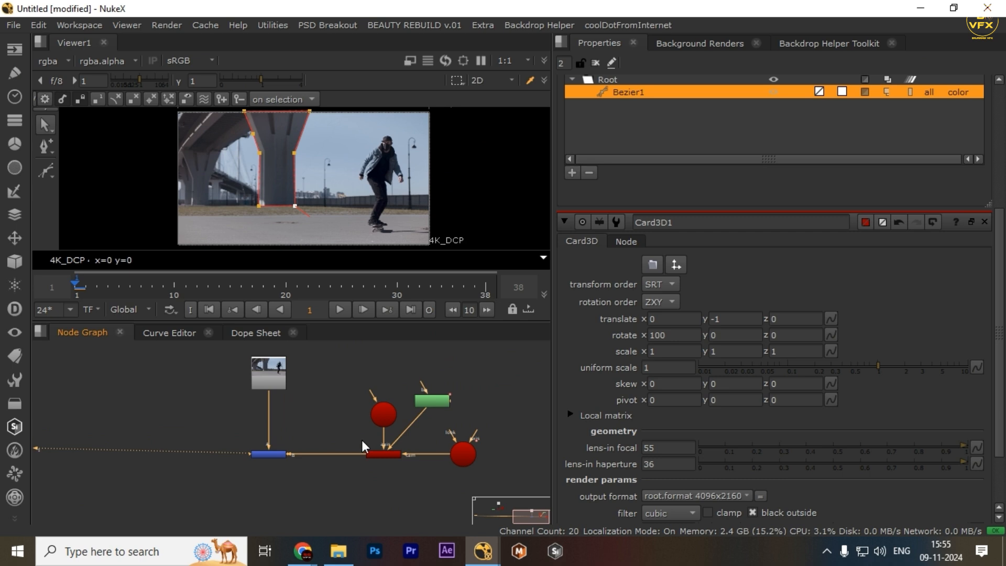
{"action": "left_click_drag", "start_coordinate": [354, 435], "coordinate": [430, 466]}
{"action": "scroll", "coordinate": [471, 453], "scroll_direction": "up", "scroll_amount": 3}
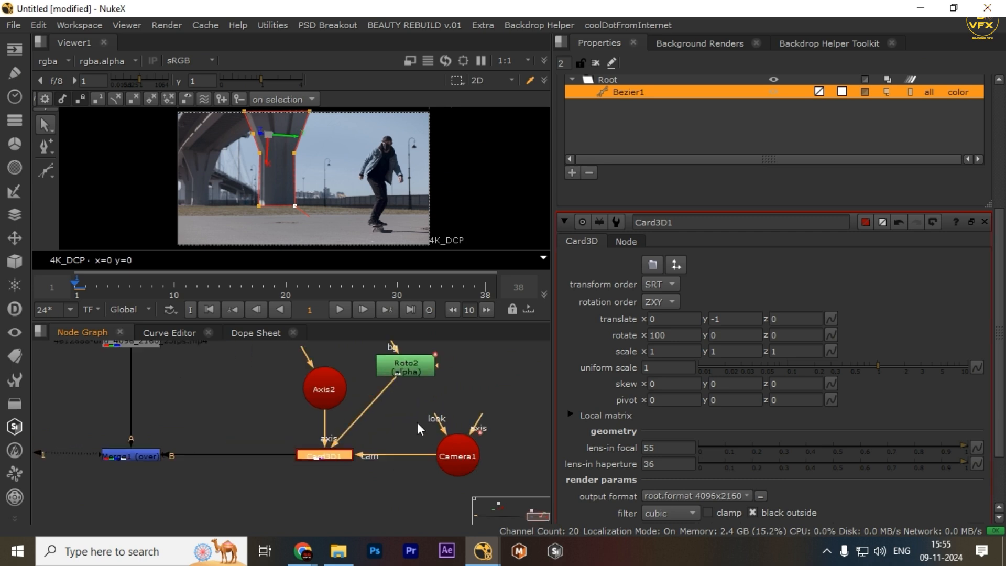
{"action": "left_click_drag", "start_coordinate": [417, 423], "coordinate": [510, 489]}
{"action": "left_click_drag", "start_coordinate": [269, 359], "coordinate": [411, 438]}
{"action": "left_click_drag", "start_coordinate": [476, 359], "coordinate": [345, 429]}
{"action": "left_click_drag", "start_coordinate": [400, 481], "coordinate": [455, 491]}
{"action": "left_click_drag", "start_coordinate": [207, 427], "coordinate": [320, 493]}
{"action": "scroll", "coordinate": [253, 469], "scroll_direction": "down", "scroll_amount": 1}
{"action": "scroll", "coordinate": [301, 445], "scroll_direction": "up", "scroll_amount": 2}
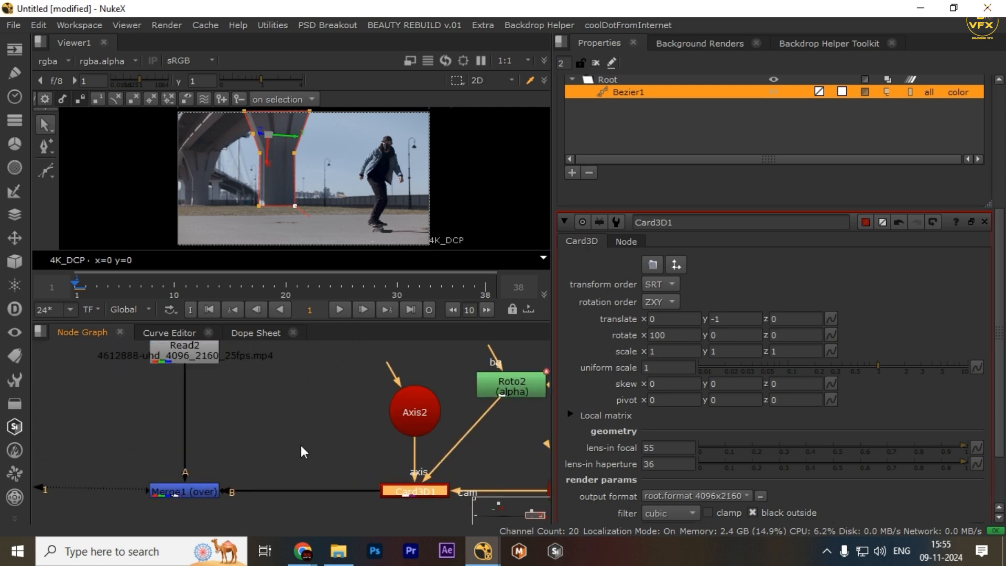
Step: Play the shot to check how the roto shape follows the pillar, and return to frame 1
{"action": "key", "text": "space"}
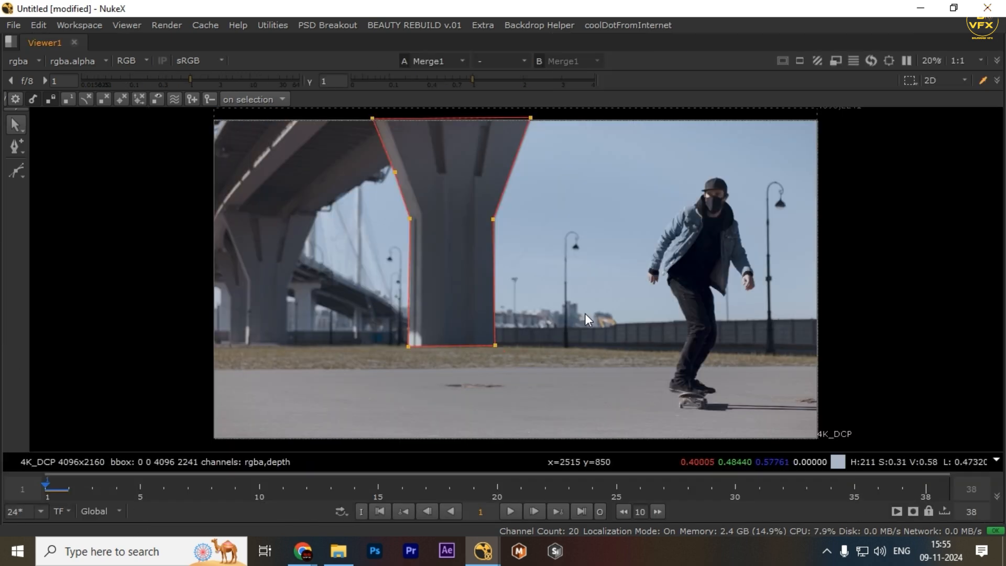
{"action": "key", "text": "l"}
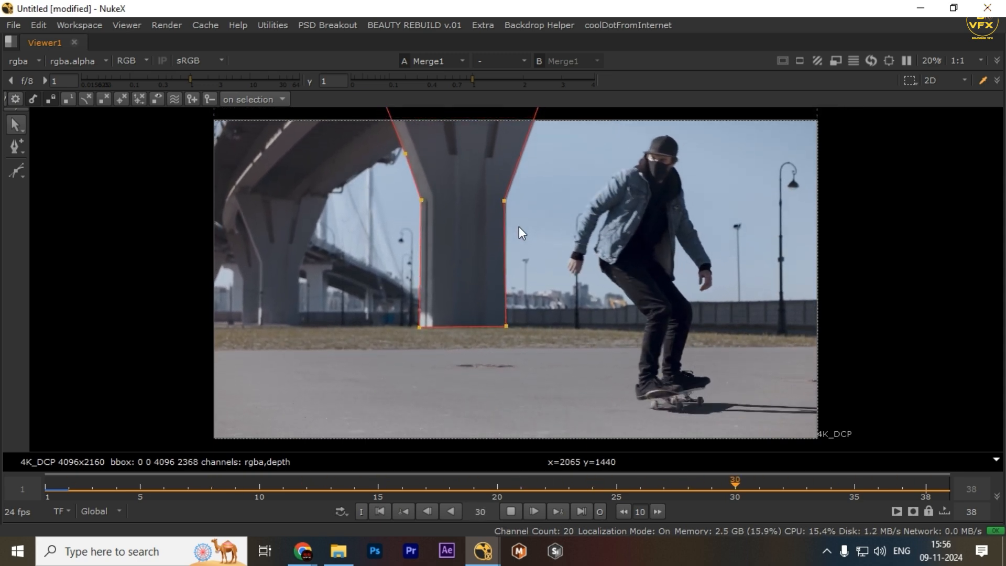
{"action": "key", "text": "k"}
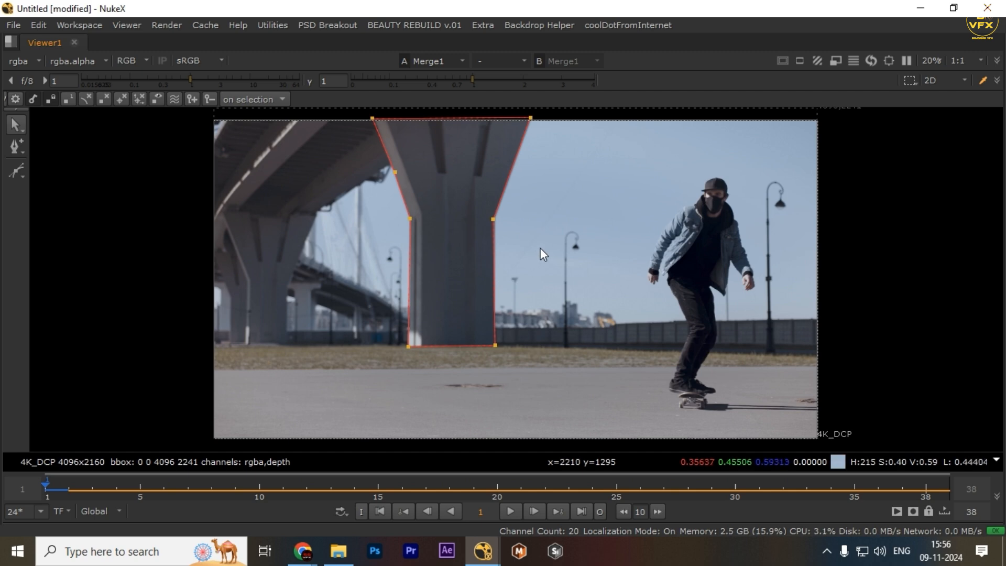
{"action": "key", "text": "l"}
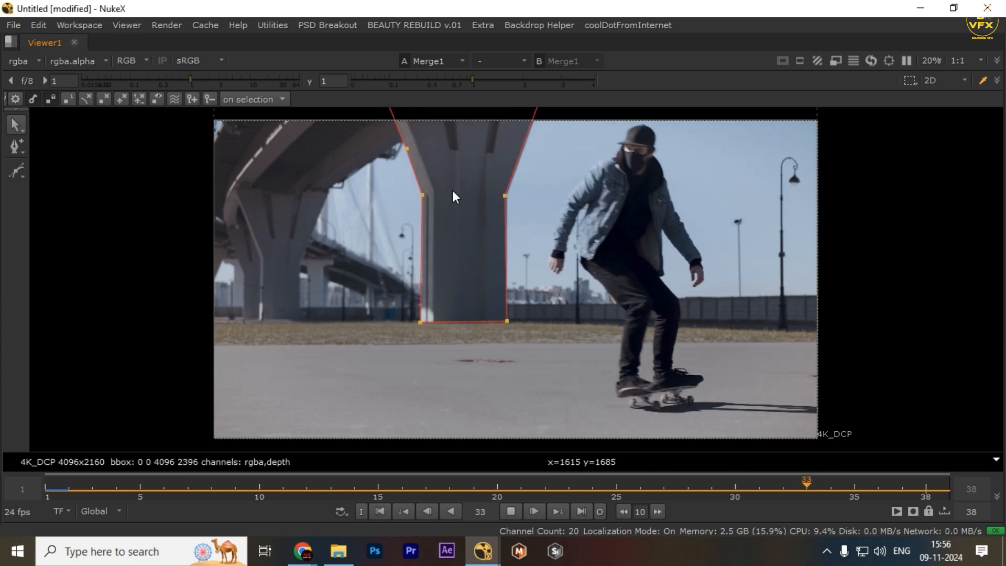
{"action": "key", "text": "Home"}
{"action": "key", "text": "space"}
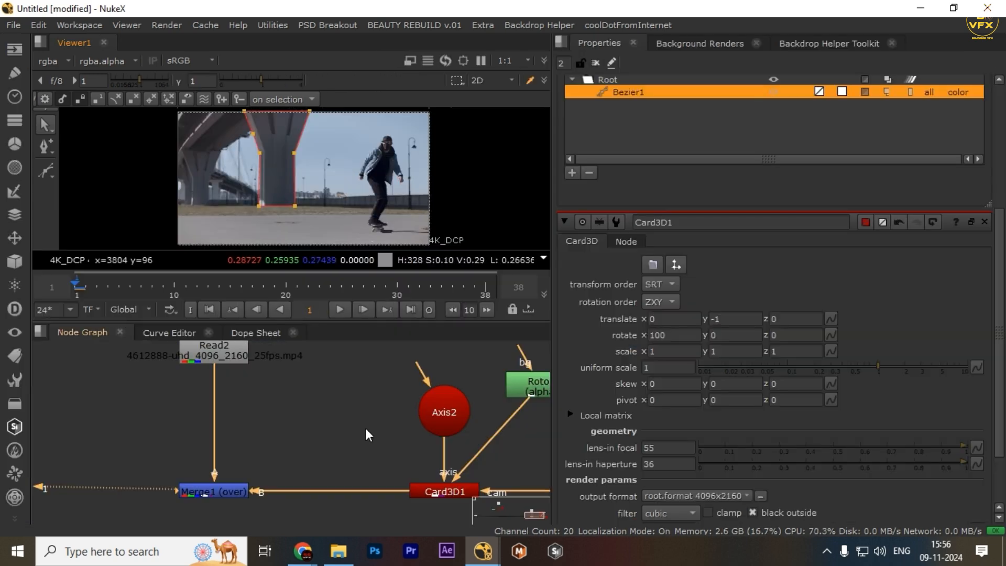
Step: Add a CheckerBoard node and connect Card3D1's image input to it in place of Roto2
{"action": "scroll", "coordinate": [365, 428], "scroll_direction": "down", "scroll_amount": 3}
{"action": "left_click", "coordinate": [490, 414]}
{"action": "key", "text": "Tab"}
{"action": "type", "text": "check"}
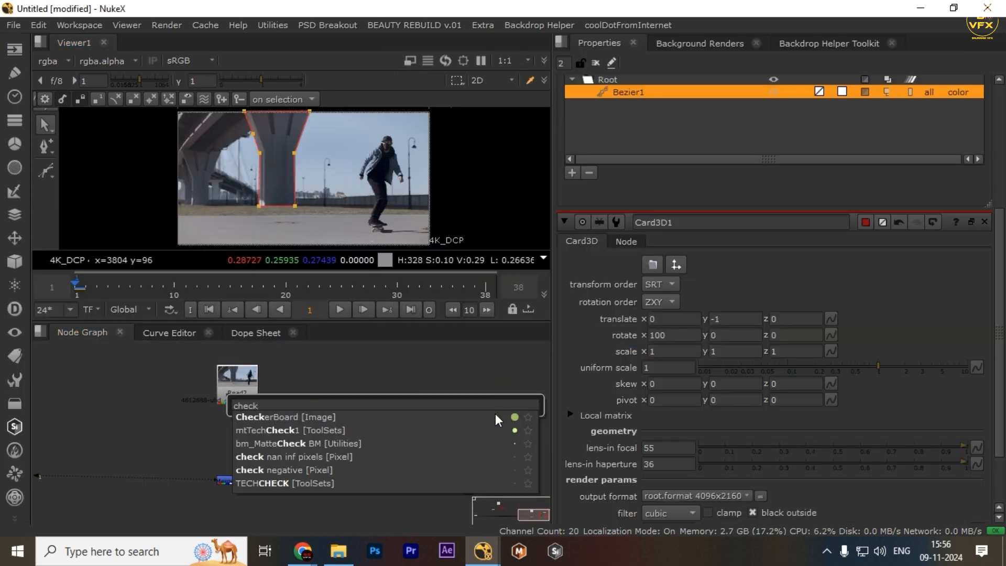
{"action": "key", "text": "Return"}
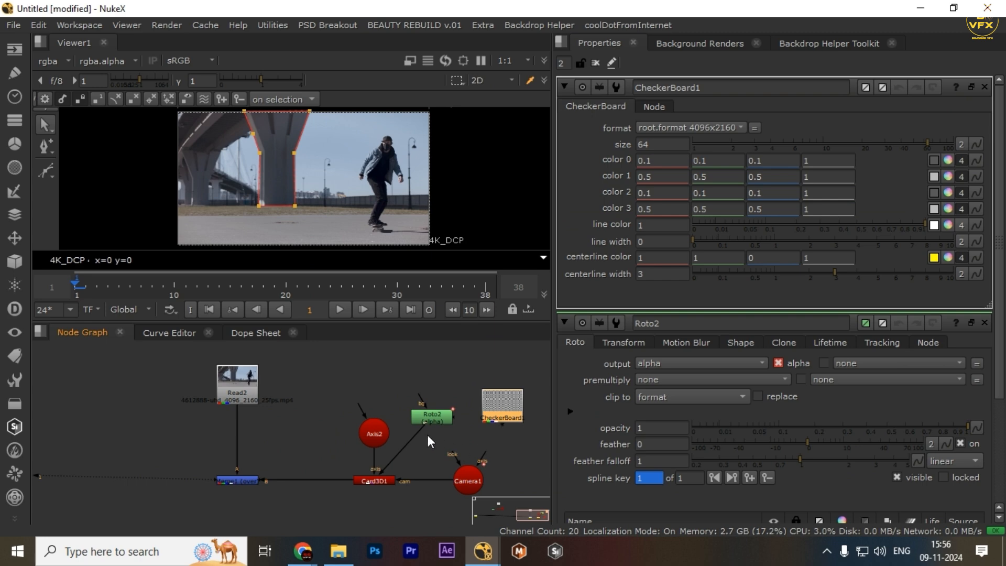
{"action": "left_click_drag", "start_coordinate": [427, 432], "coordinate": [498, 399]}
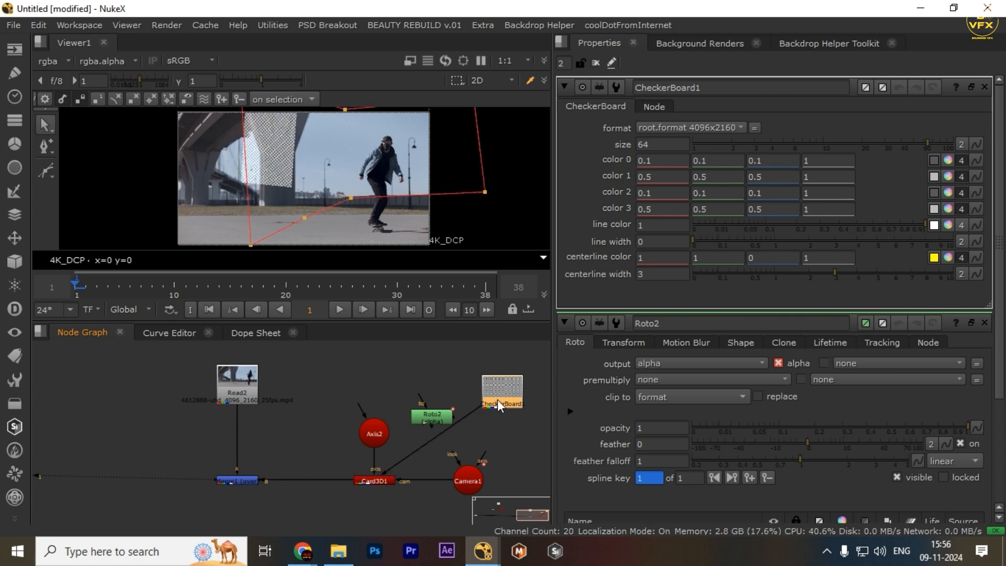
Step: Add a Transform after the CheckerBoard, scale it to 0.5 and move it over the pillar, about x 1275, y 380
{"action": "key", "text": "t"}
{"action": "left_click_drag", "start_coordinate": [784, 164], "coordinate": [781, 166]}
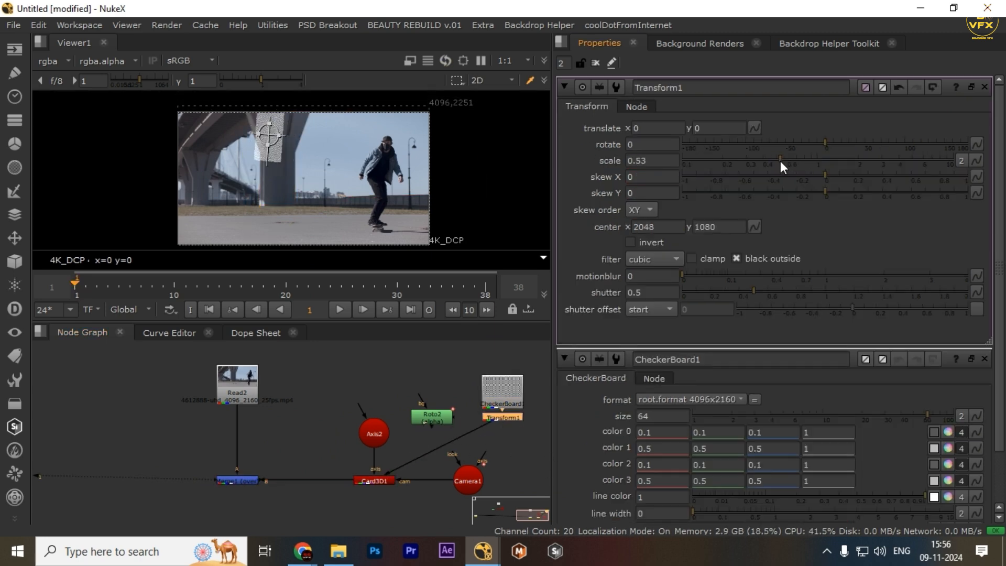
{"action": "key", "text": "space"}
{"action": "left_click_drag", "start_coordinate": [418, 157], "coordinate": [440, 254]}
{"action": "key", "text": "space"}
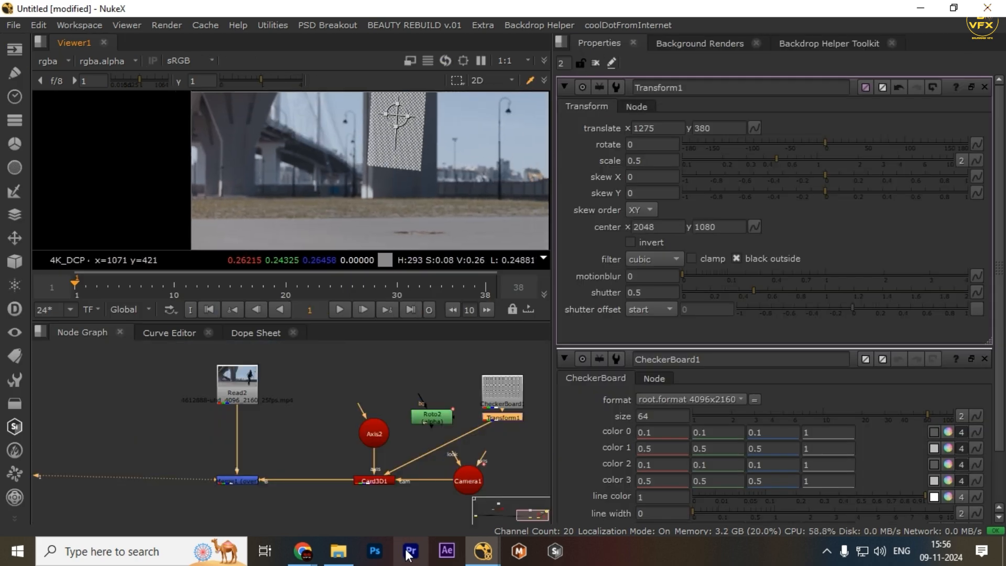
Step: Set Card3D1's uniform scale to 1.35, rotate y to -2 and rotate z to 3
{"action": "double_click", "coordinate": [375, 481]}
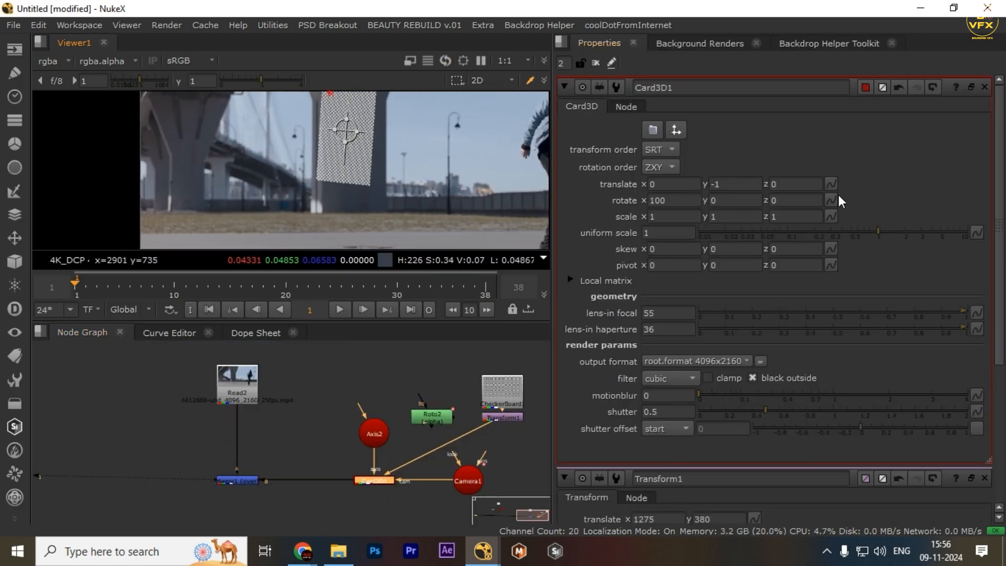
{"action": "left_click_drag", "start_coordinate": [879, 230], "coordinate": [888, 231]}
{"action": "left_click", "coordinate": [719, 202]}
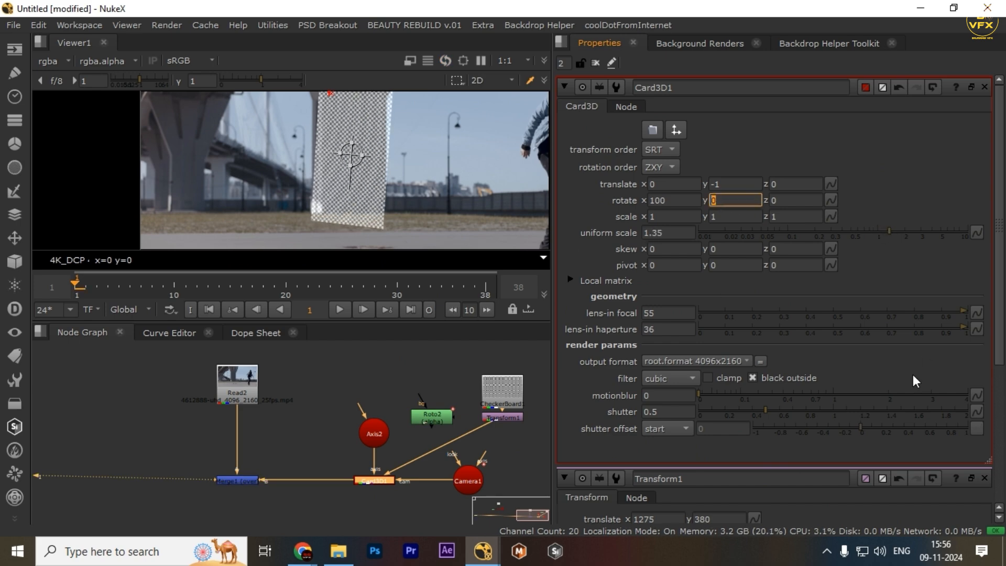
{"action": "key", "text": "Down"}
{"action": "key", "text": "Down"}
{"action": "key", "text": "Tab"}
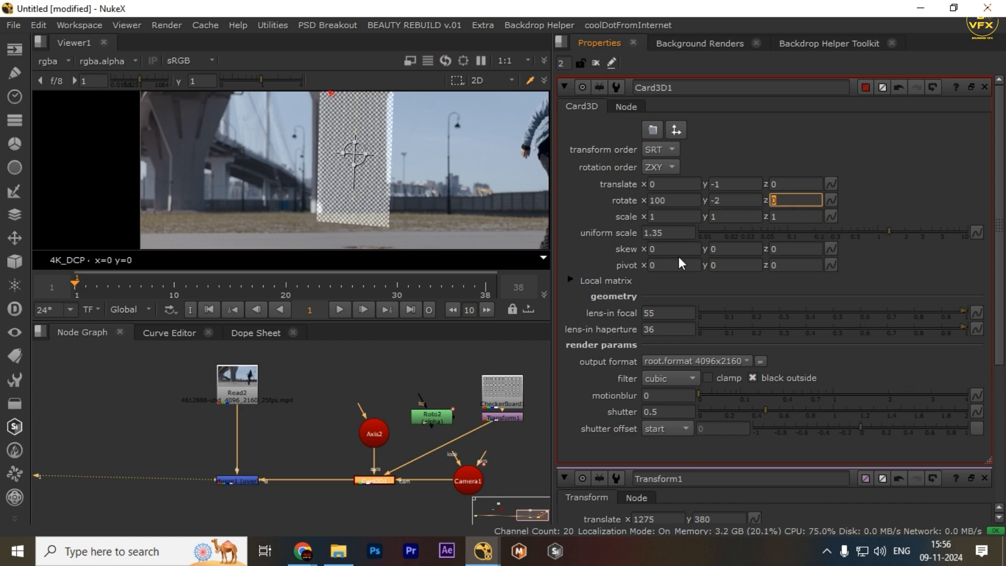
{"action": "key", "text": "Up"}
{"action": "key", "text": "Up"}
{"action": "key", "text": "Up"}
{"action": "left_click", "coordinate": [377, 199]}
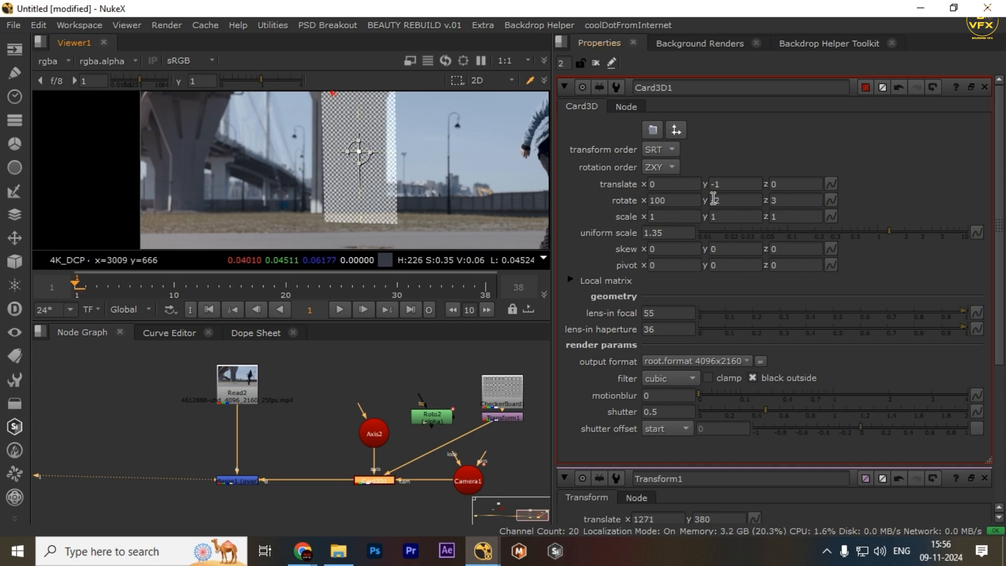
Step: Set Card3D1's scale y to 1.3 and scale z to 109
{"action": "left_click", "coordinate": [681, 223]}
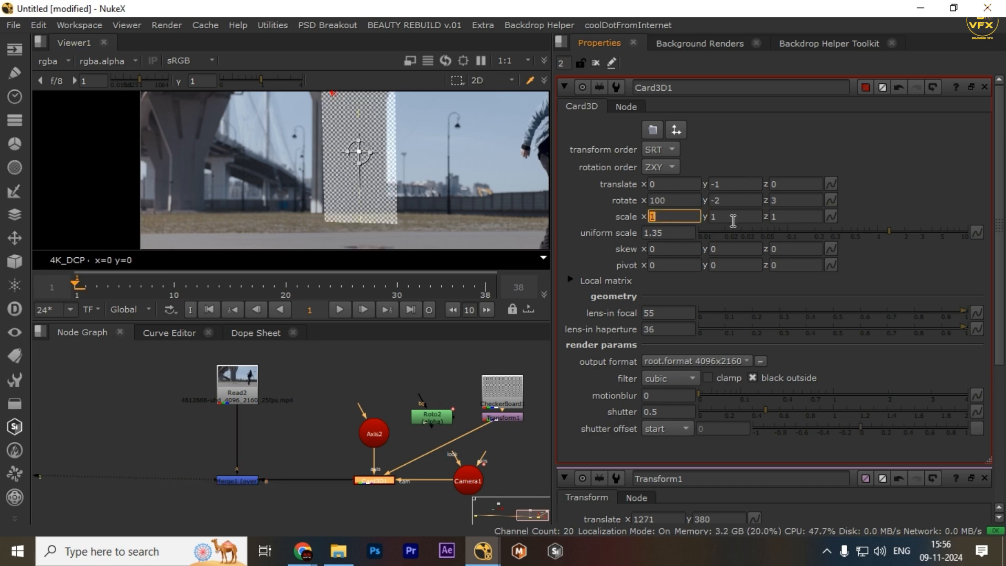
{"action": "key", "text": "Tab"}
{"action": "key", "text": "Tab"}
{"action": "type", "text": "49"}
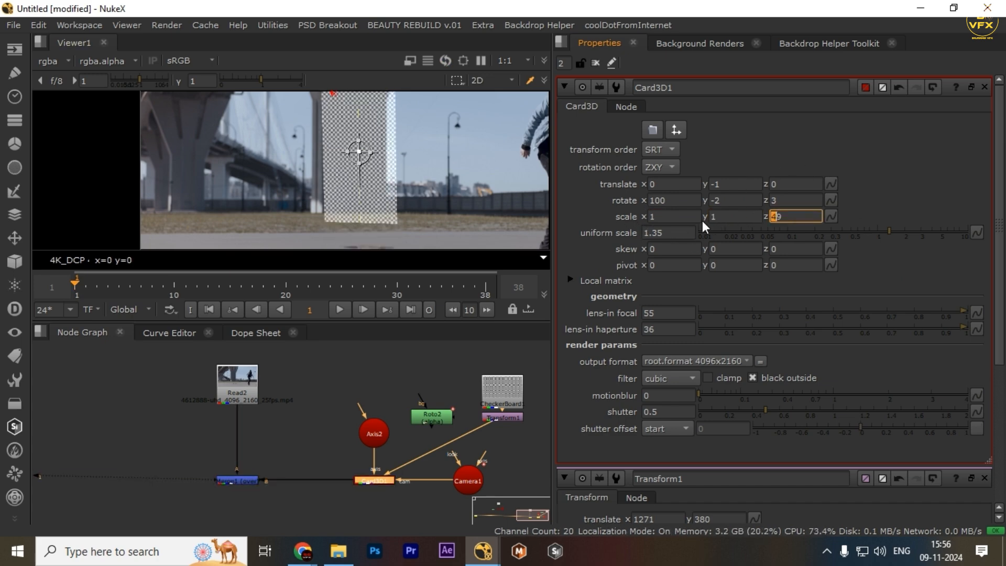
{"action": "key", "text": "Return"}
Step: Reposition the checkerboard card over the pillar, with Card3D1 translated to about x -0.007, y -0.99, z -0.05
{"action": "key", "text": "space"}
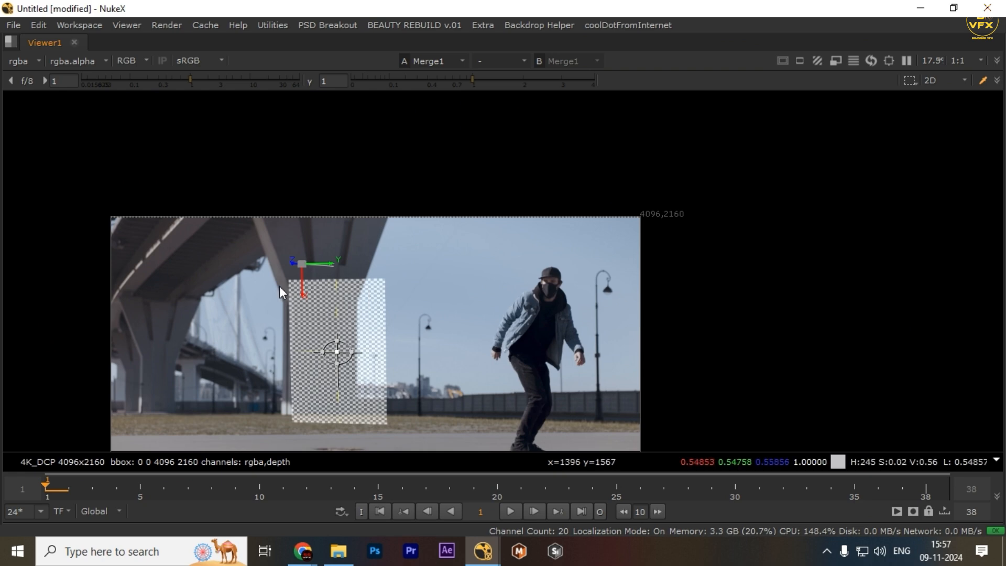
{"action": "scroll", "coordinate": [278, 286], "scroll_direction": "up", "scroll_amount": 3}
{"action": "left_click_drag", "start_coordinate": [346, 246], "coordinate": [322, 203]}
{"action": "left_click_drag", "start_coordinate": [351, 168], "coordinate": [338, 167]}
{"action": "key", "text": "space"}
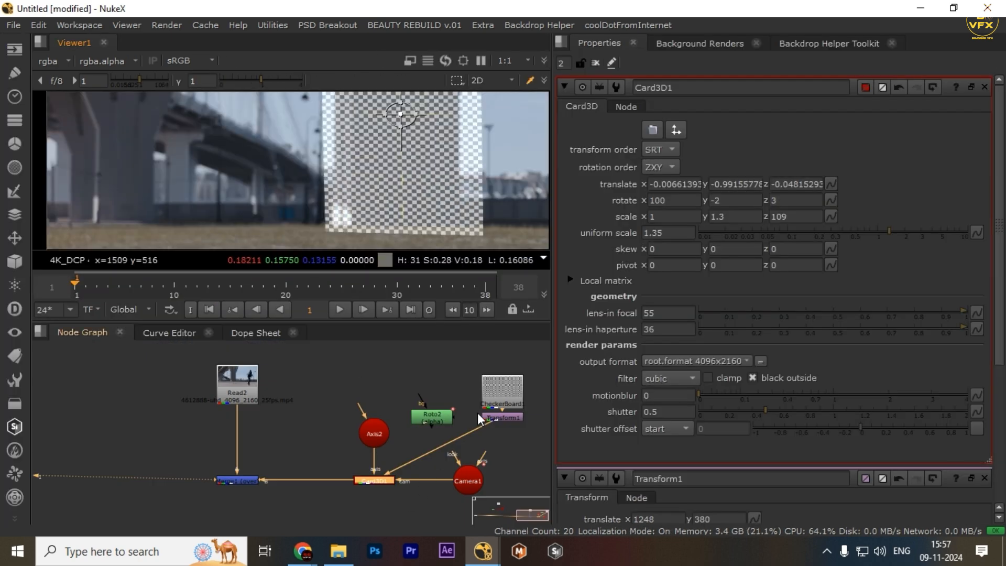
Step: Set Card3D1's scale y to 1.1 to narrow the checkerboard to the pillar's width
{"action": "scroll", "coordinate": [416, 191], "scroll_direction": "down", "scroll_amount": 1}
{"action": "left_click_drag", "start_coordinate": [416, 192], "coordinate": [368, 228]}
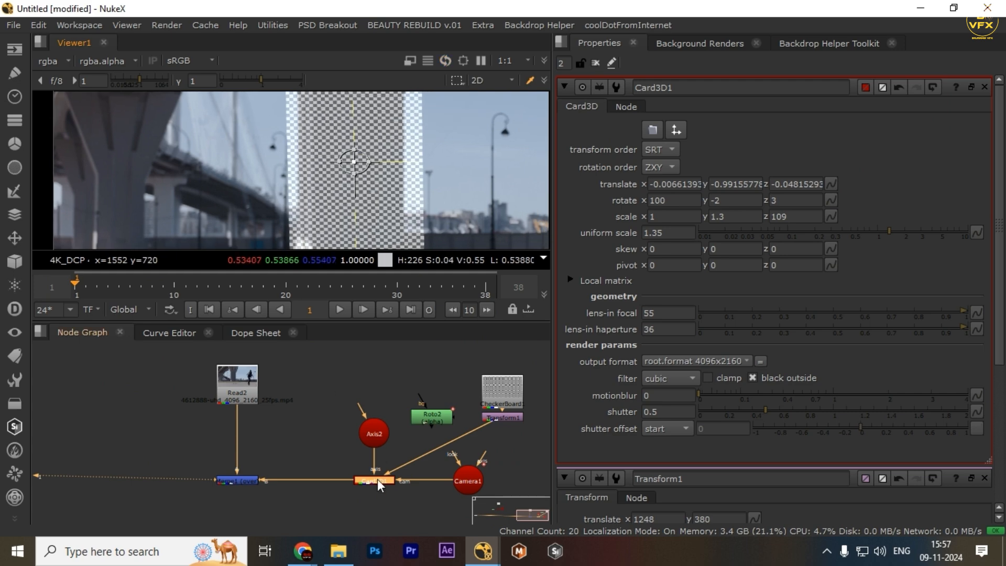
{"action": "left_click", "coordinate": [722, 219]}
{"action": "key", "text": "Down"}
{"action": "key", "text": "Down"}
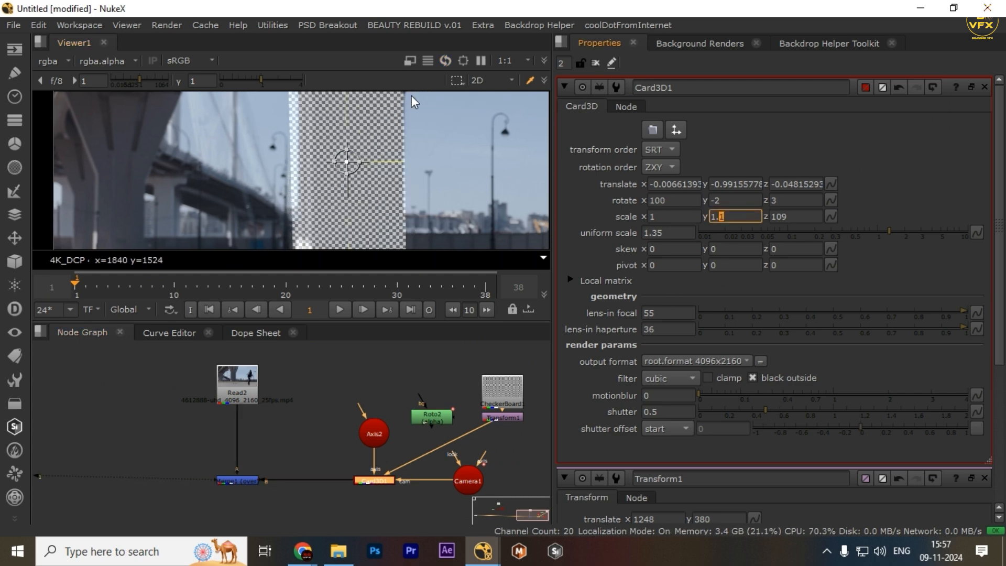
{"action": "key", "text": "space"}
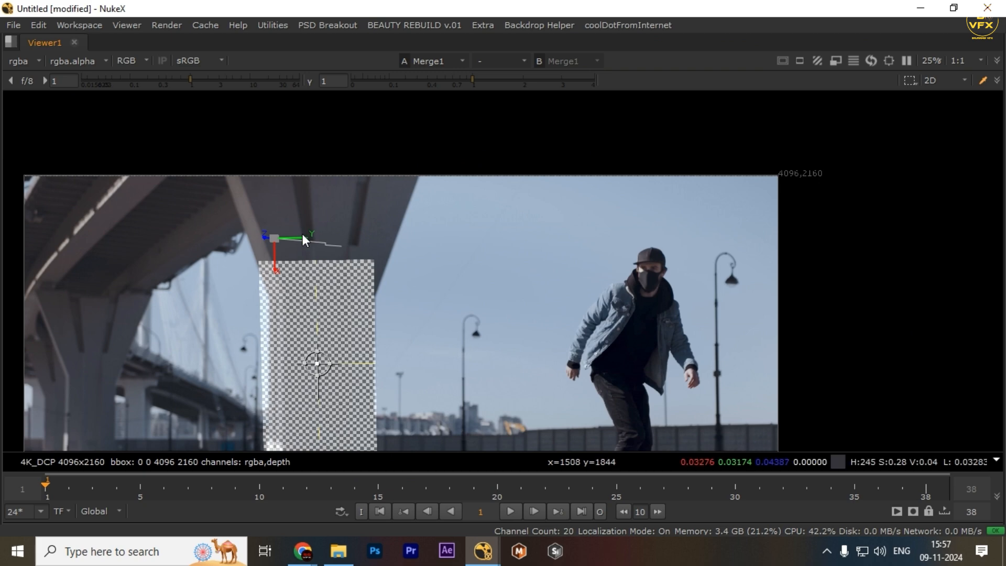
{"action": "key", "text": "f"}
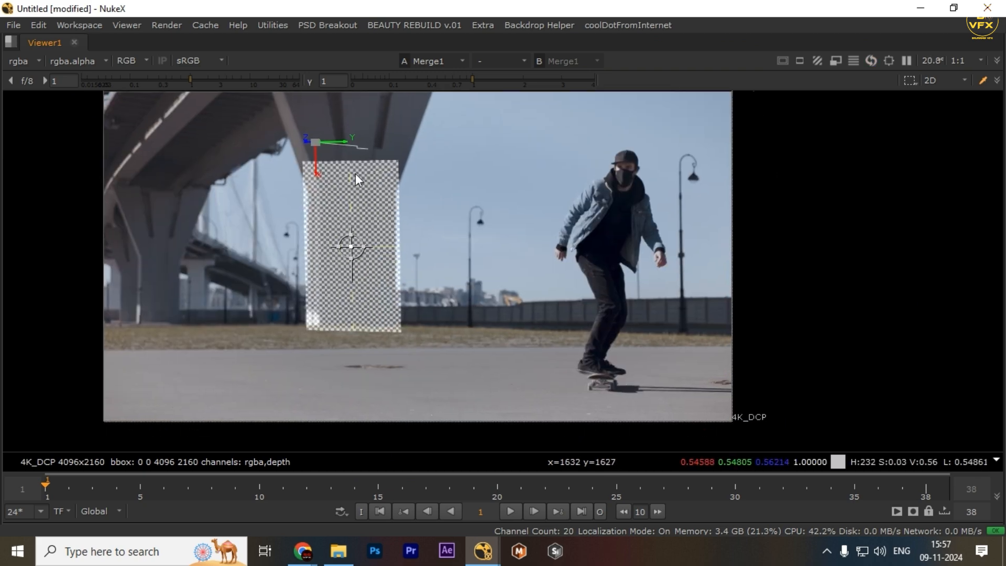
Step: Nudge the checkerboard card slightly upward on the pillar and set Card3D1's scale y to 1
{"action": "left_click_drag", "start_coordinate": [316, 172], "coordinate": [317, 170]}
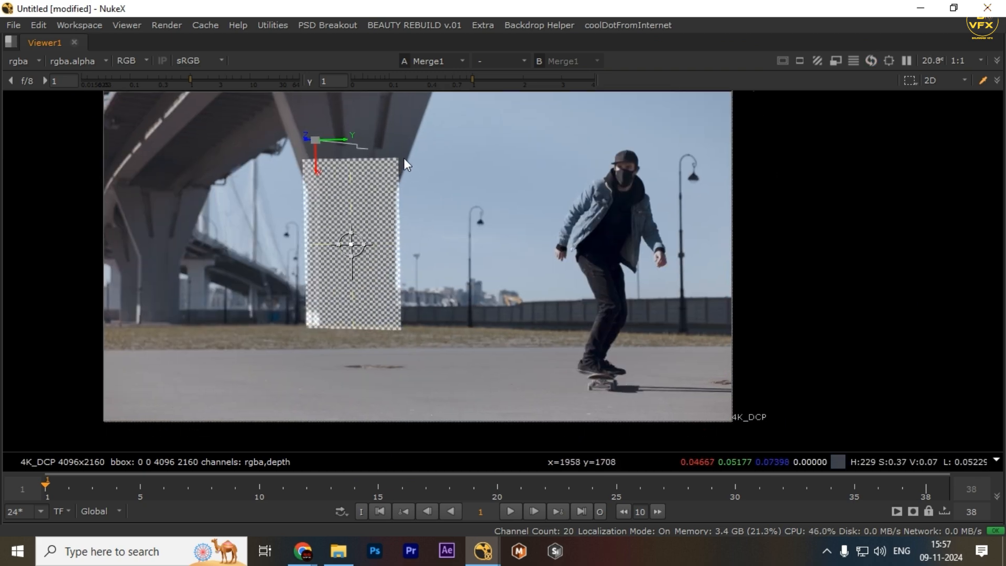
{"action": "key", "text": "space"}
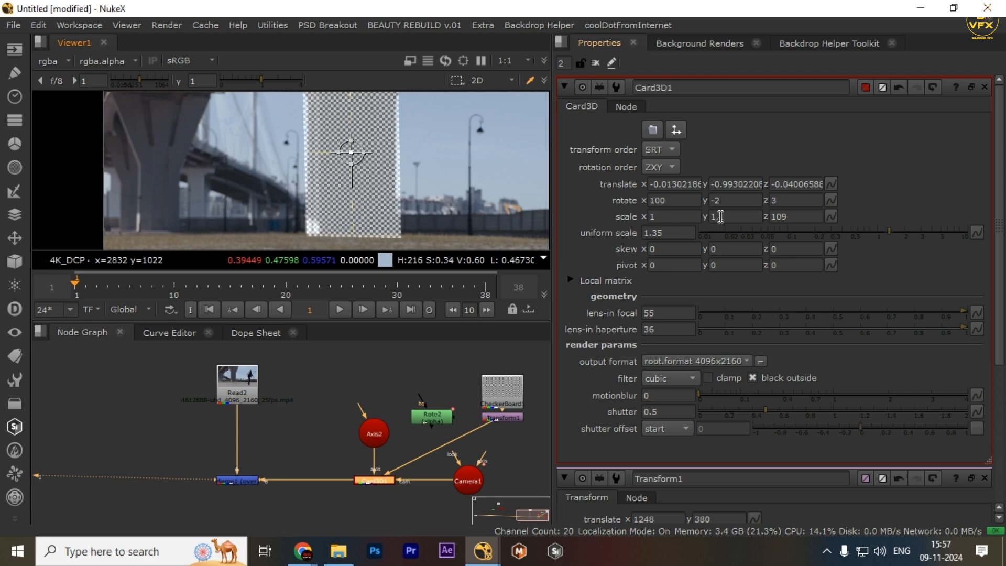
{"action": "left_click", "coordinate": [721, 216]}
{"action": "key", "text": "BackSpace"}
{"action": "key", "text": "BackSpace"}
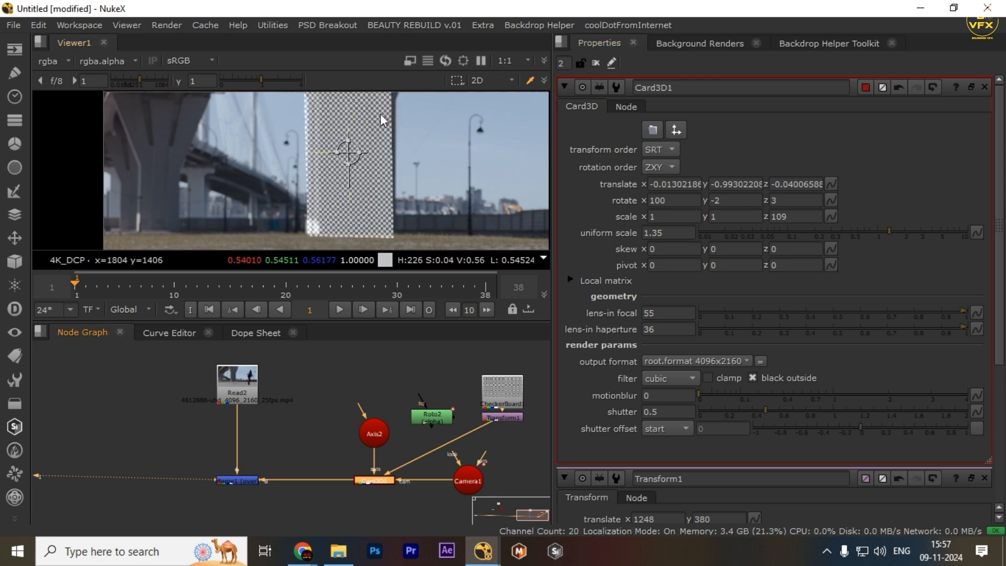
{"action": "key", "text": "space"}
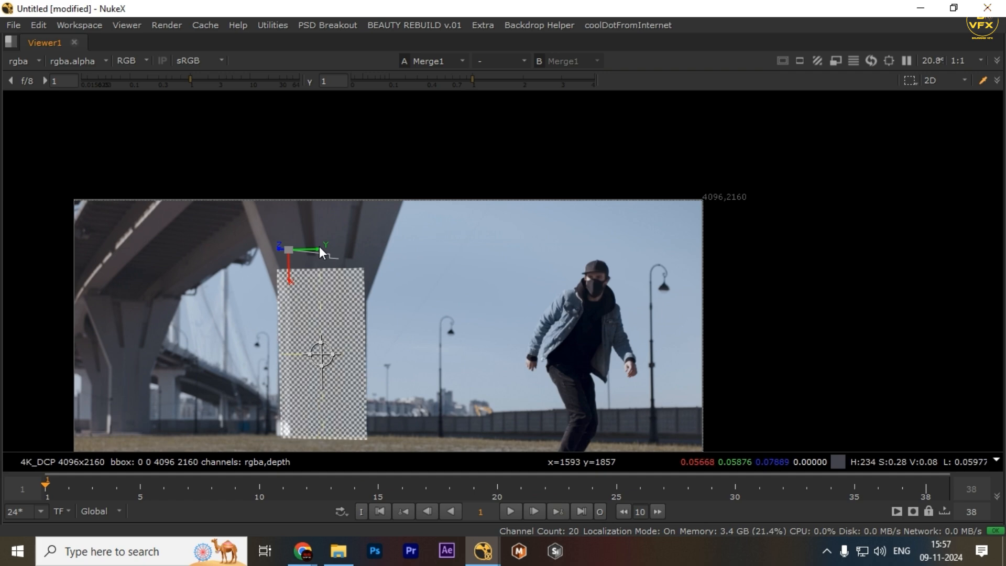
Step: Shift the checkerboard card sideways to align with the pillar, with Card3D1 translated to about x -0.0137, y -0.994, z -0.033
{"action": "scroll", "coordinate": [349, 344], "scroll_direction": "down", "scroll_amount": 1}
{"action": "left_click_drag", "start_coordinate": [348, 344], "coordinate": [377, 297]}
{"action": "scroll", "coordinate": [378, 298], "scroll_direction": "up", "scroll_amount": 3}
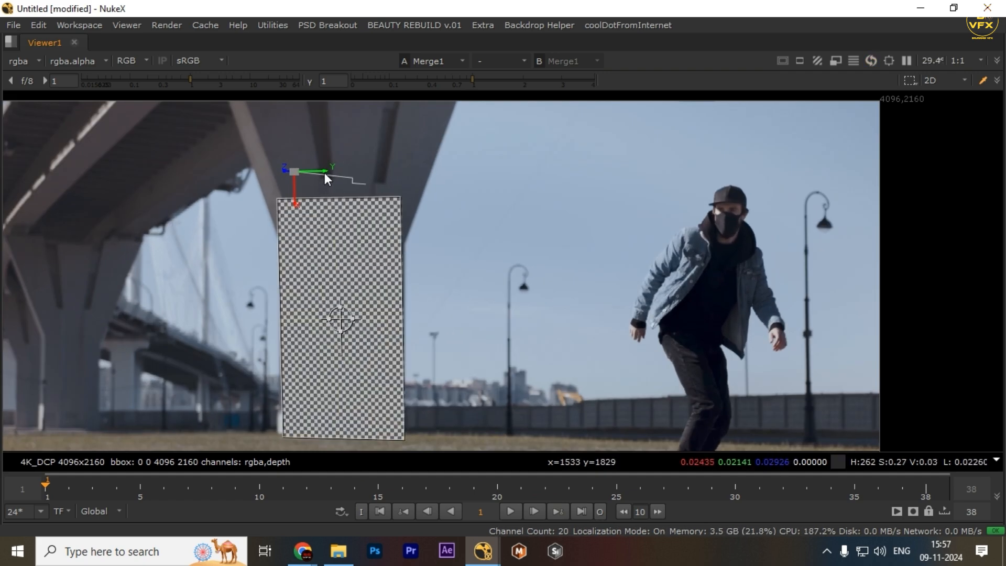
{"action": "left_click_drag", "start_coordinate": [325, 172], "coordinate": [326, 172]}
{"action": "scroll", "coordinate": [595, 174], "scroll_direction": "down", "scroll_amount": 2}
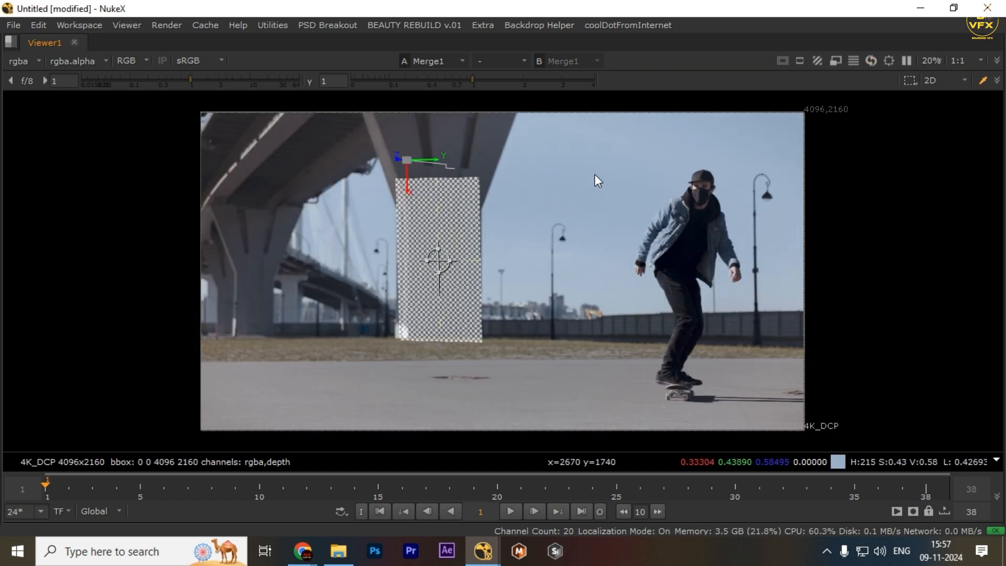
Step: Hide the viewer overlay and play back the shot to check how the checkerboard follows the pillar
{"action": "key", "text": "space"}
{"action": "key", "text": "space"}
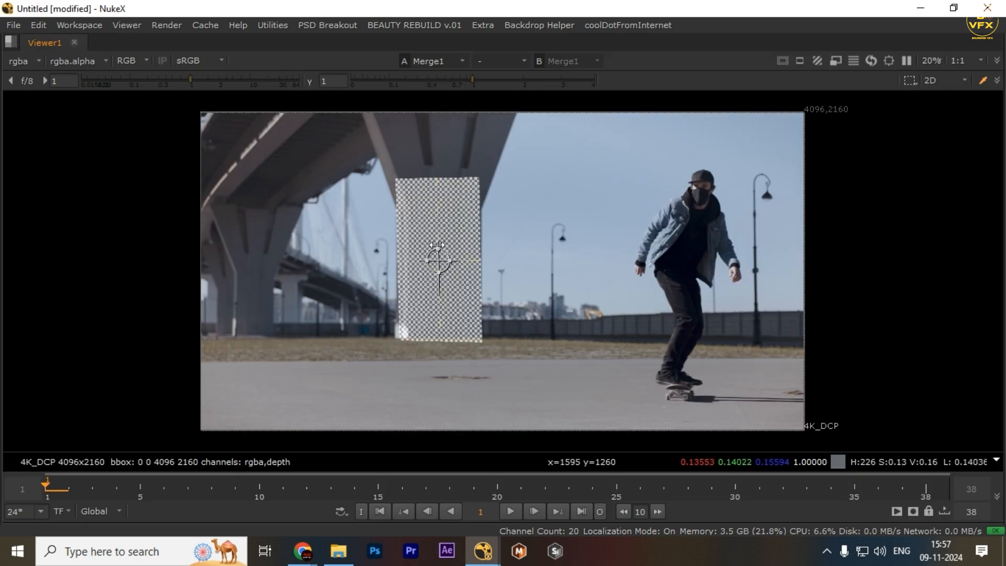
{"action": "key", "text": "q"}
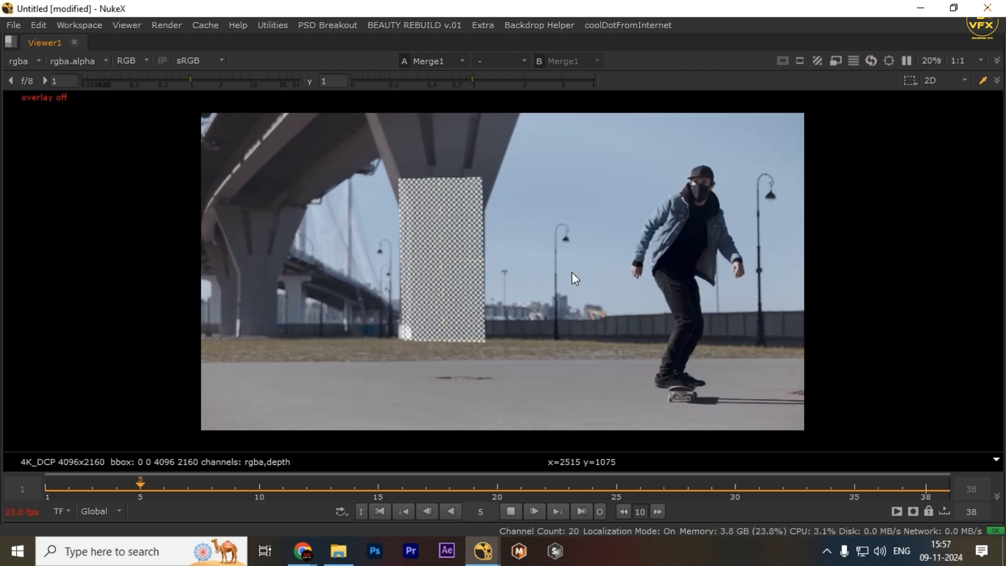
{"action": "key", "text": "k"}
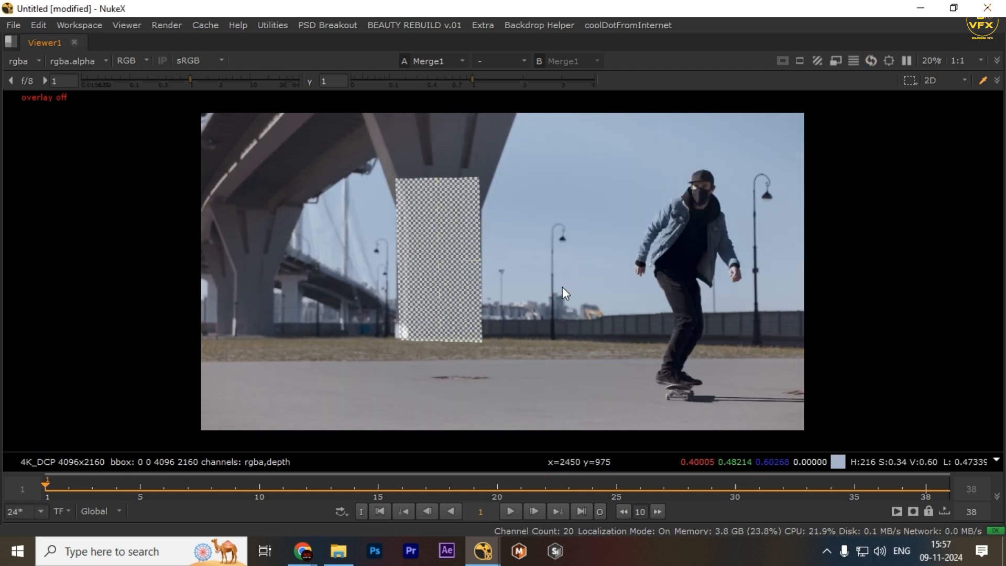
Step: Examine how the footage, Merge1, Card3D1, Axis2 and Camera1 are connected in the node graph
{"action": "key", "text": "space"}
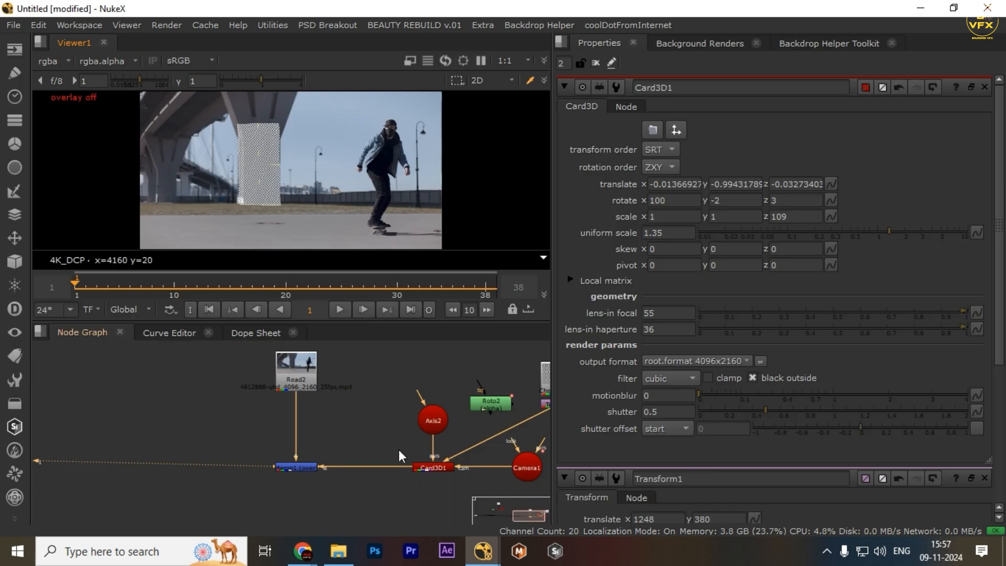
{"action": "left_click_drag", "start_coordinate": [445, 477], "coordinate": [399, 451]}
{"action": "scroll", "coordinate": [399, 451], "scroll_direction": "up", "scroll_amount": 2}
{"action": "left_click_drag", "start_coordinate": [297, 418], "coordinate": [162, 469]}
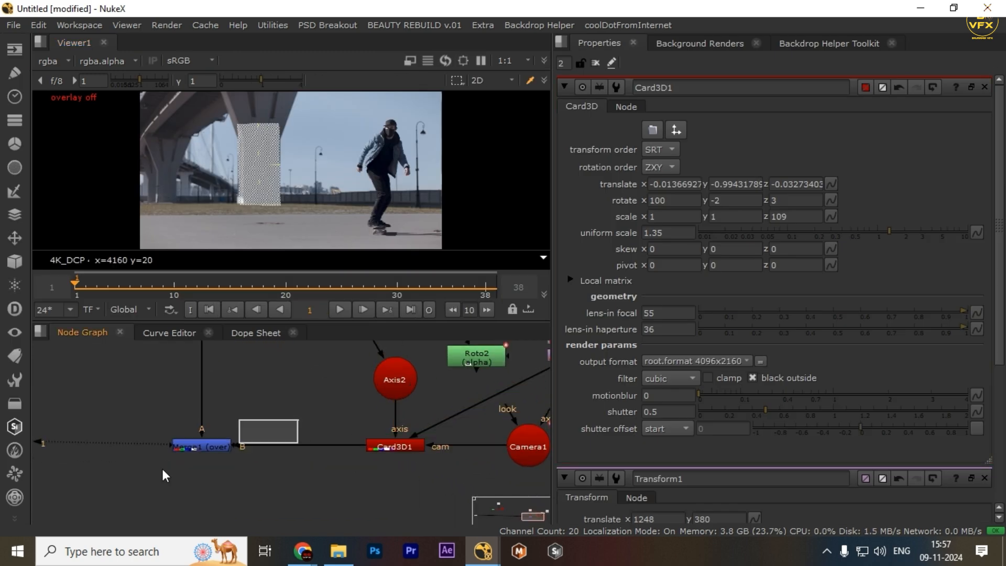
{"action": "scroll", "coordinate": [262, 468], "scroll_direction": "down", "scroll_amount": 3}
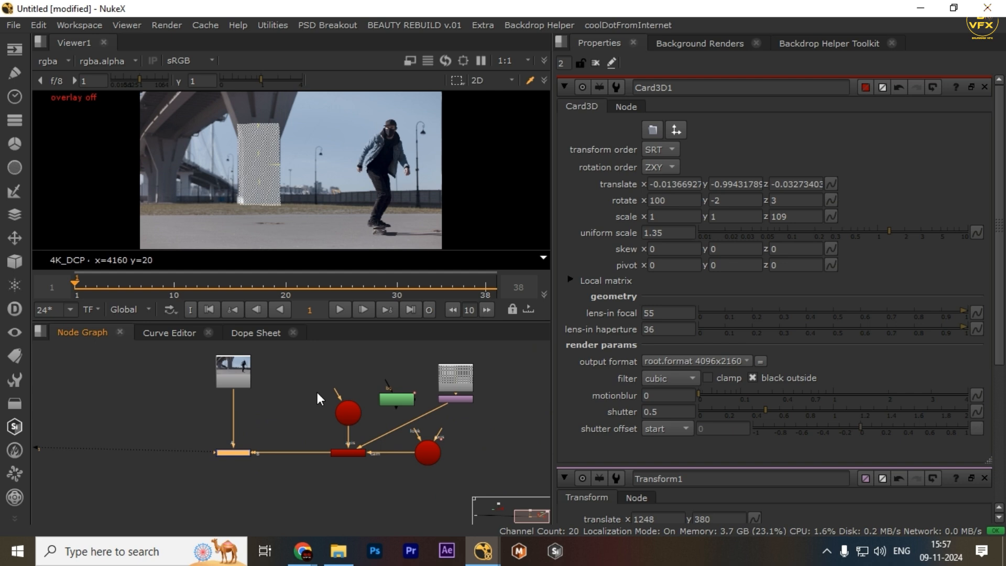
{"action": "left_click", "coordinate": [259, 444]}
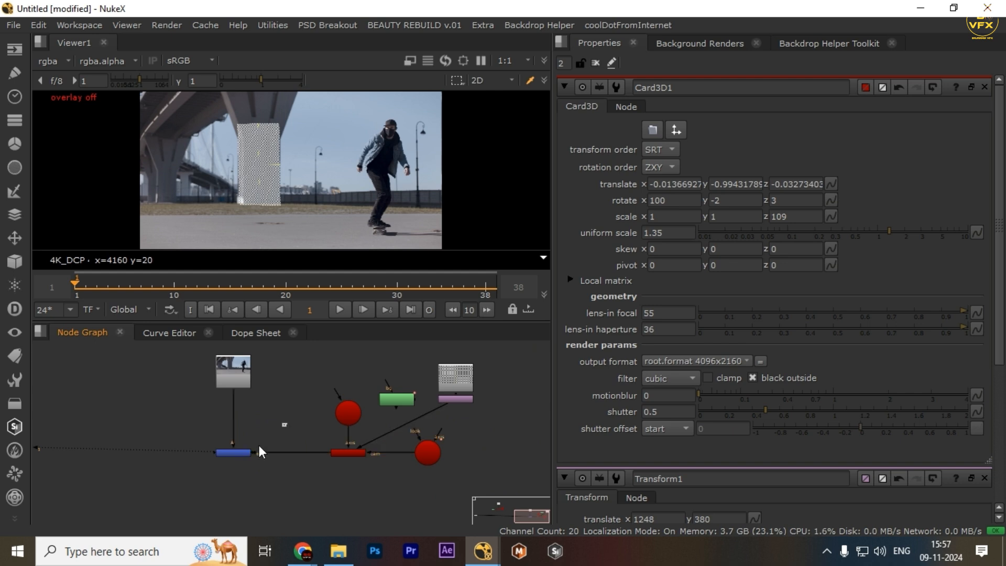
{"action": "scroll", "coordinate": [331, 481], "scroll_direction": "up", "scroll_amount": 4}
{"action": "left_click_drag", "start_coordinate": [418, 439], "coordinate": [422, 445]}
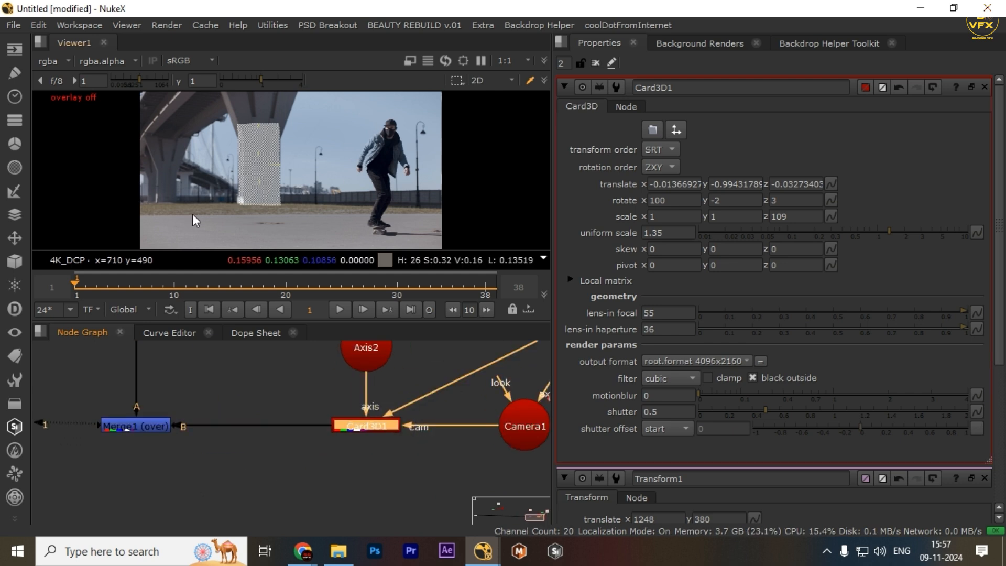
{"action": "left_click_drag", "start_coordinate": [257, 365], "coordinate": [137, 443]}
{"action": "scroll", "coordinate": [272, 428], "scroll_direction": "down", "scroll_amount": 4}
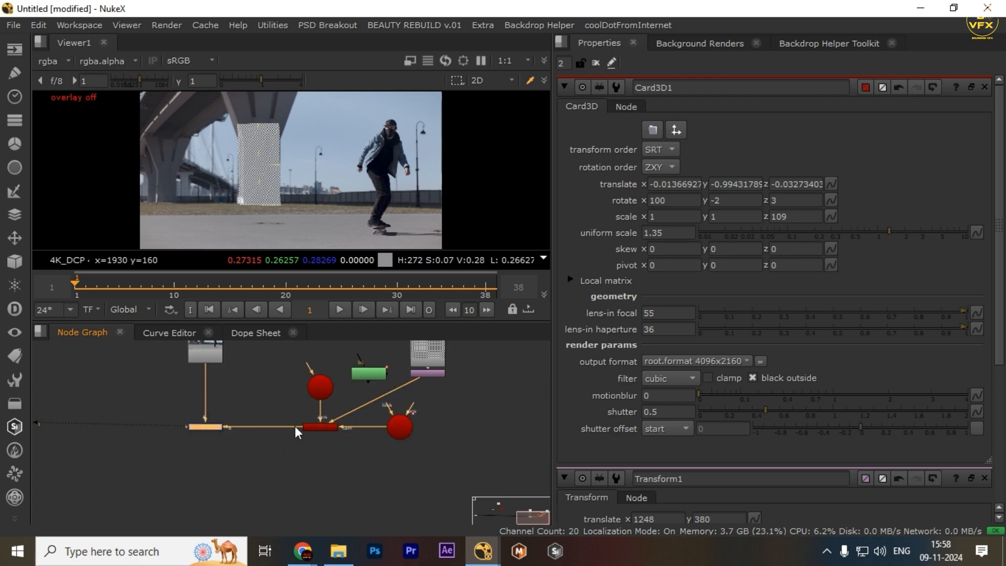
{"action": "left_click_drag", "start_coordinate": [294, 426], "coordinate": [299, 442]}
{"action": "scroll", "coordinate": [298, 443], "scroll_direction": "up", "scroll_amount": 4}
{"action": "left_click_drag", "start_coordinate": [249, 420], "coordinate": [406, 473]}
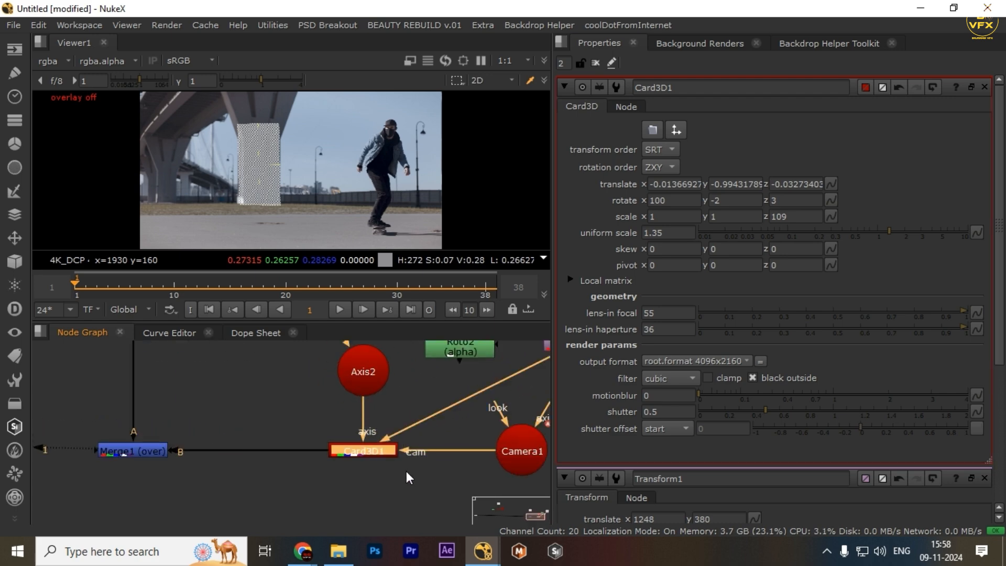
{"action": "left_click_drag", "start_coordinate": [275, 425], "coordinate": [435, 490]}
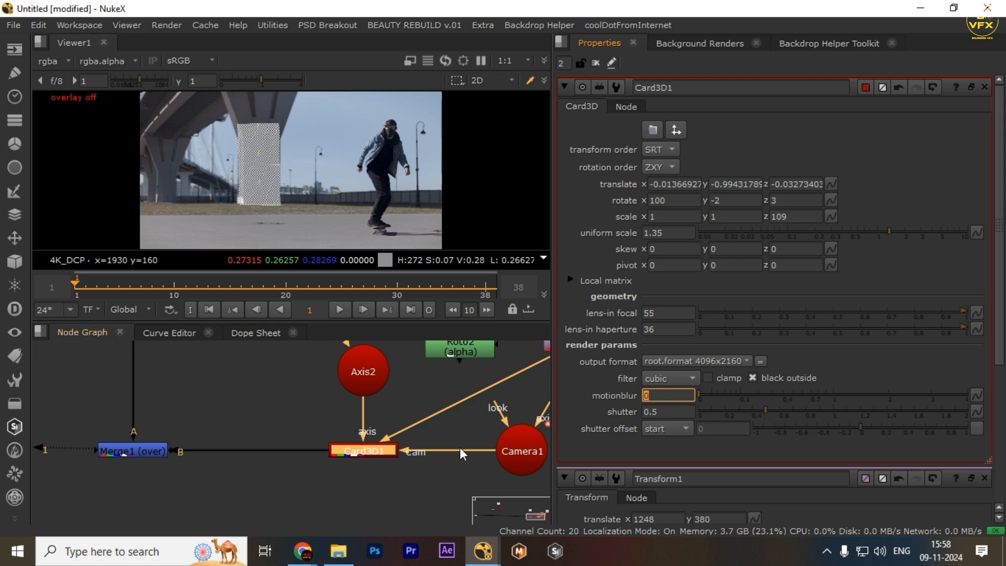
Step: Inspect the checkerboard's edge close up at frame 11 and set Card3D1's motion blur to 1
{"action": "key", "text": "space"}
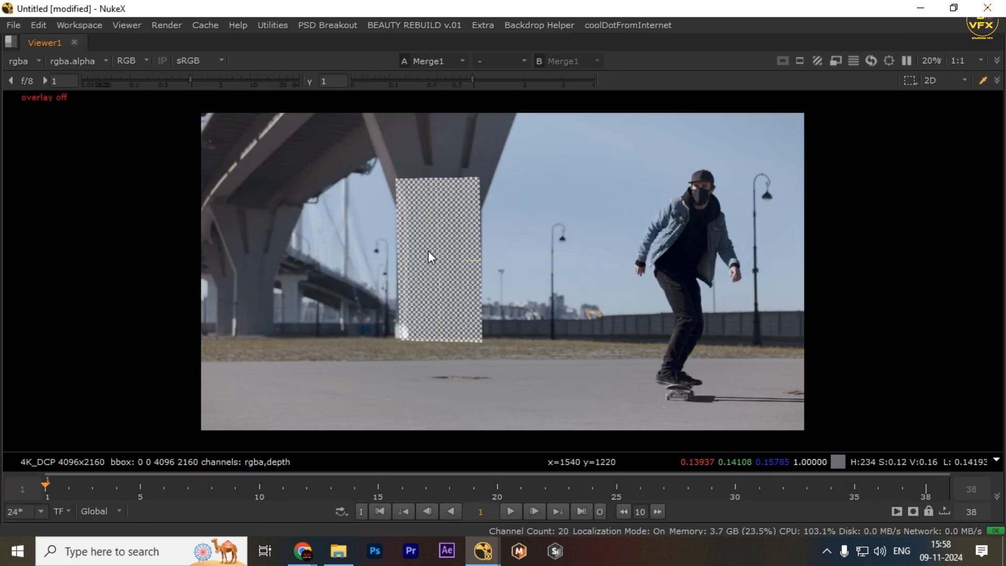
{"action": "key", "text": "l"}
{"action": "key", "text": "k"}
{"action": "scroll", "coordinate": [425, 178], "scroll_direction": "up", "scroll_amount": 5}
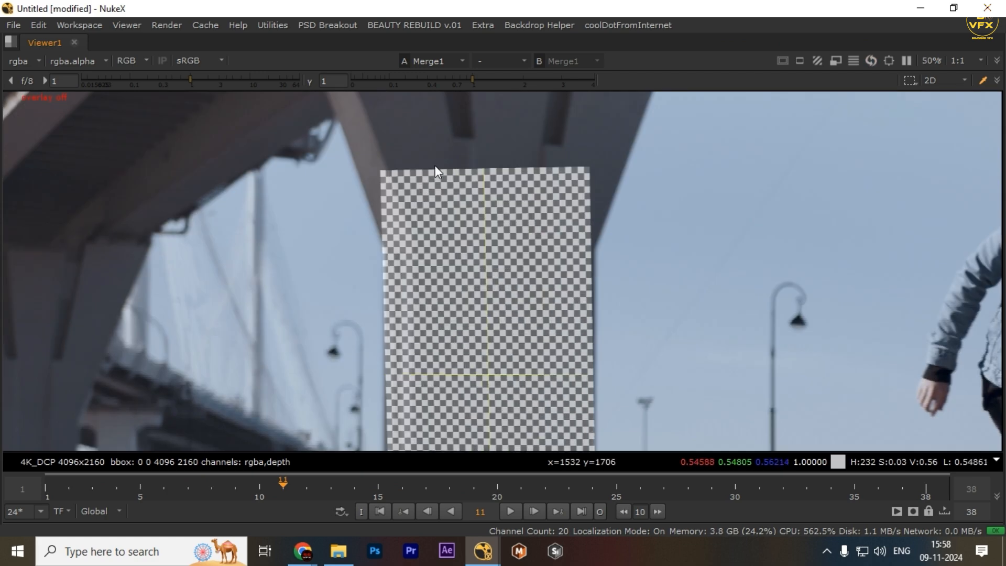
{"action": "key", "text": "space"}
{"action": "scroll", "coordinate": [316, 184], "scroll_direction": "up", "scroll_amount": 2}
{"action": "double_click", "coordinate": [662, 396]}
{"action": "type", "text": "0"}
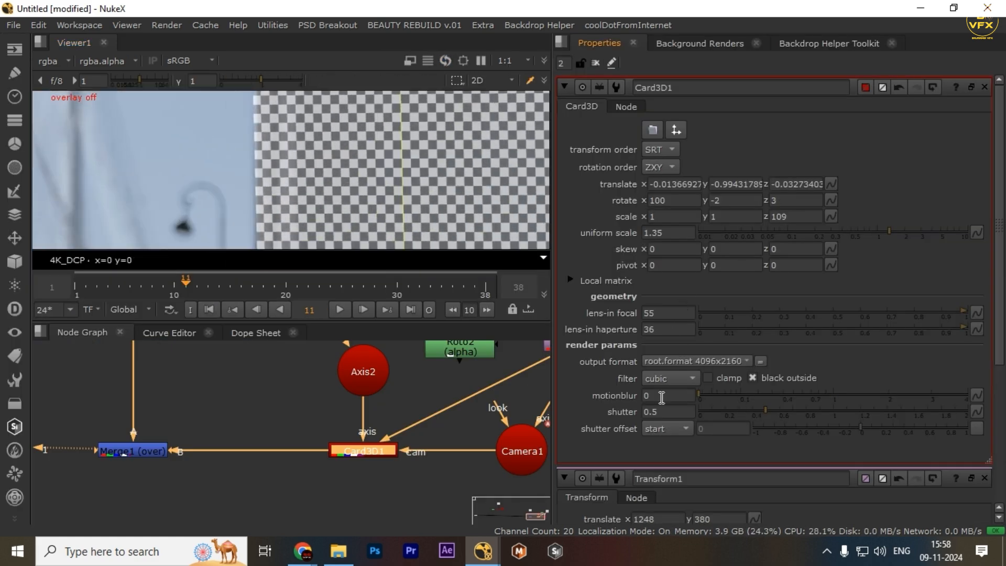
{"action": "key", "text": "ctrl+z"}
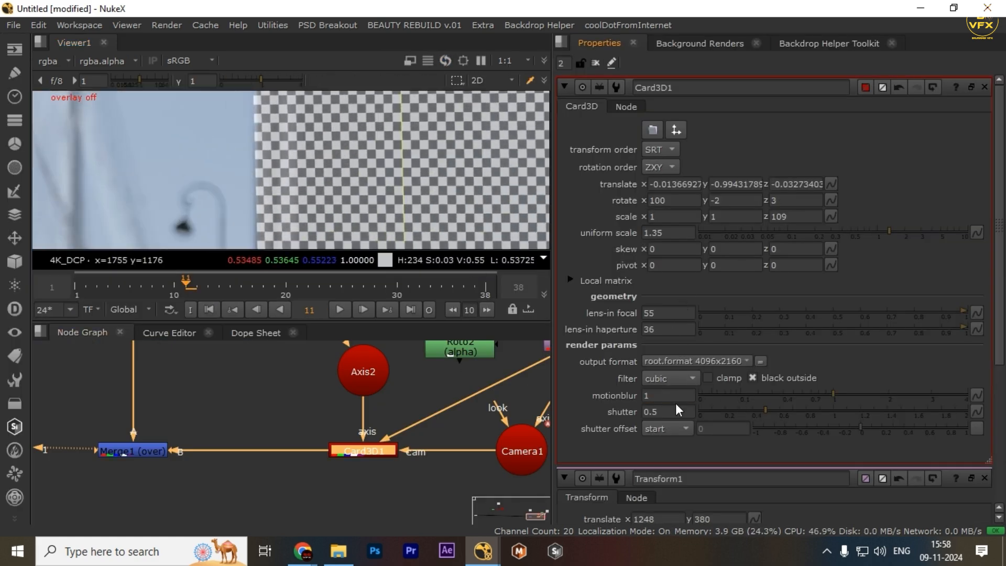
Step: Try a motion blur of 2 on Card3D1, return it to 1, and fit the image in the viewer
{"action": "double_click", "coordinate": [663, 396]}
{"action": "type", "text": "2"}
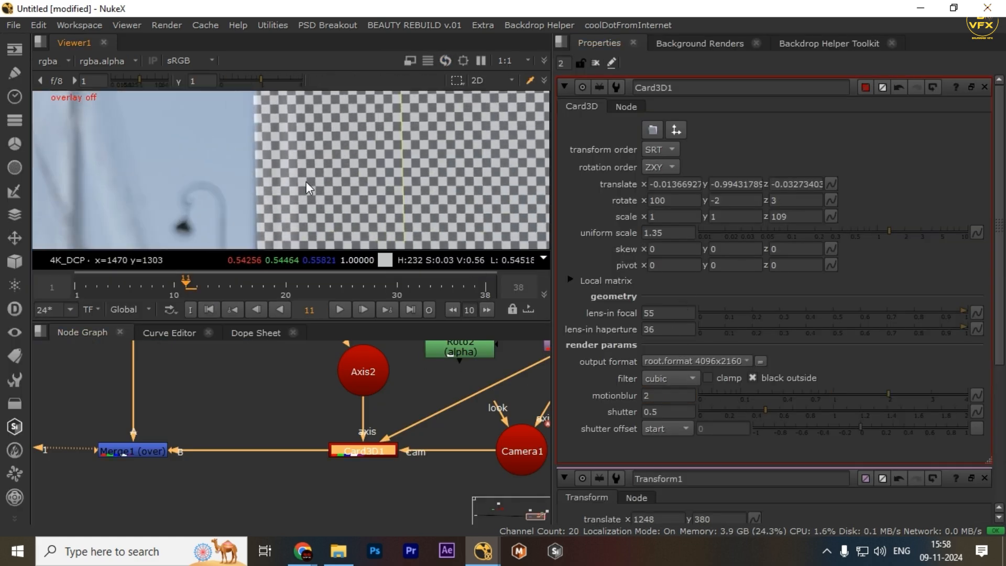
{"action": "double_click", "coordinate": [676, 395]}
{"action": "type", "text": "1"}
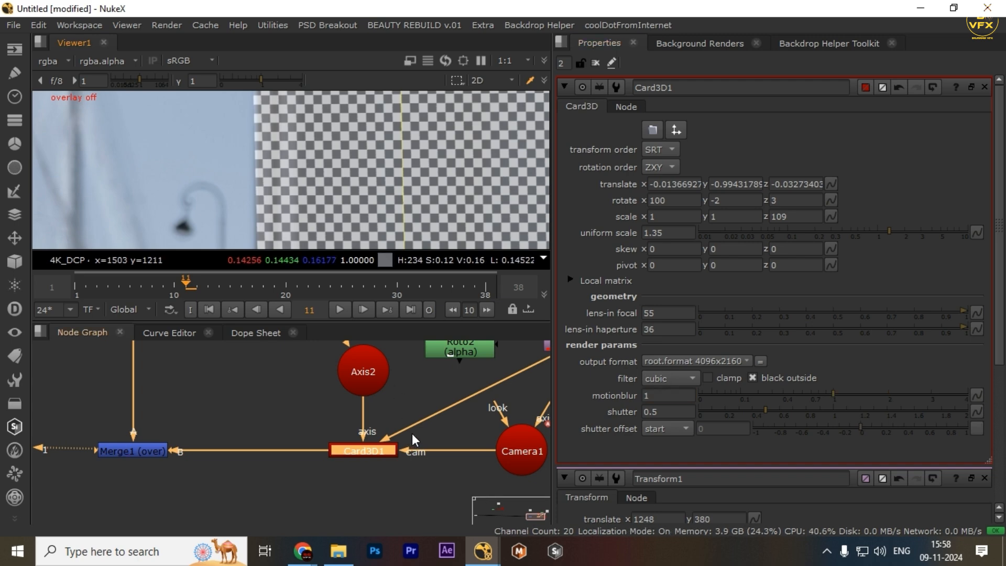
{"action": "type", "text": "f"}
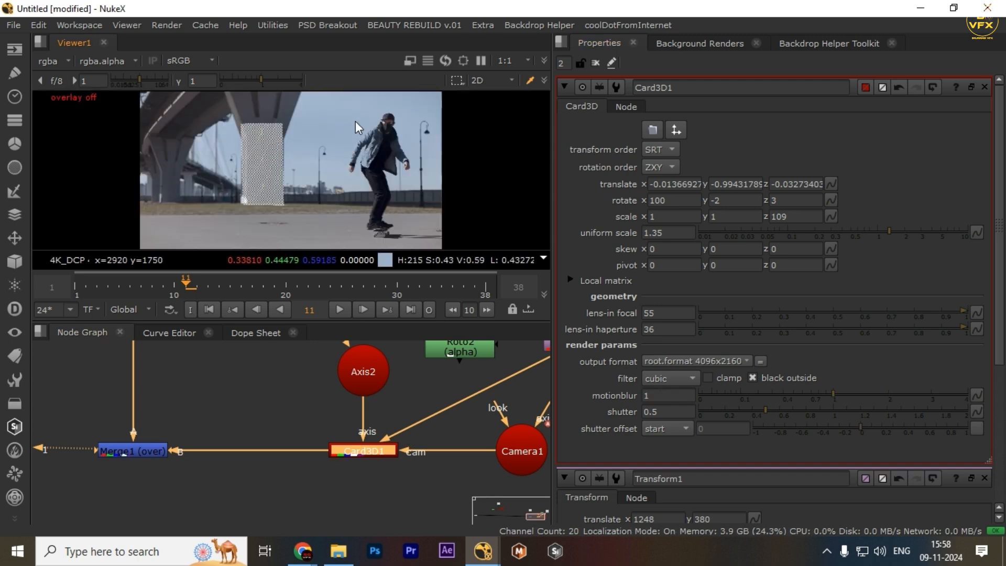
Step: Examine the card, Axis2 and camera in the 3D view, compare with the 2D composite, and turn the viewer overlay back on
{"action": "key", "text": "Tab"}
{"action": "left_click", "coordinate": [428, 187]}
{"action": "left_click_drag", "start_coordinate": [329, 184], "coordinate": [511, 204]}
{"action": "scroll", "coordinate": [309, 165], "scroll_direction": "up", "scroll_amount": 4}
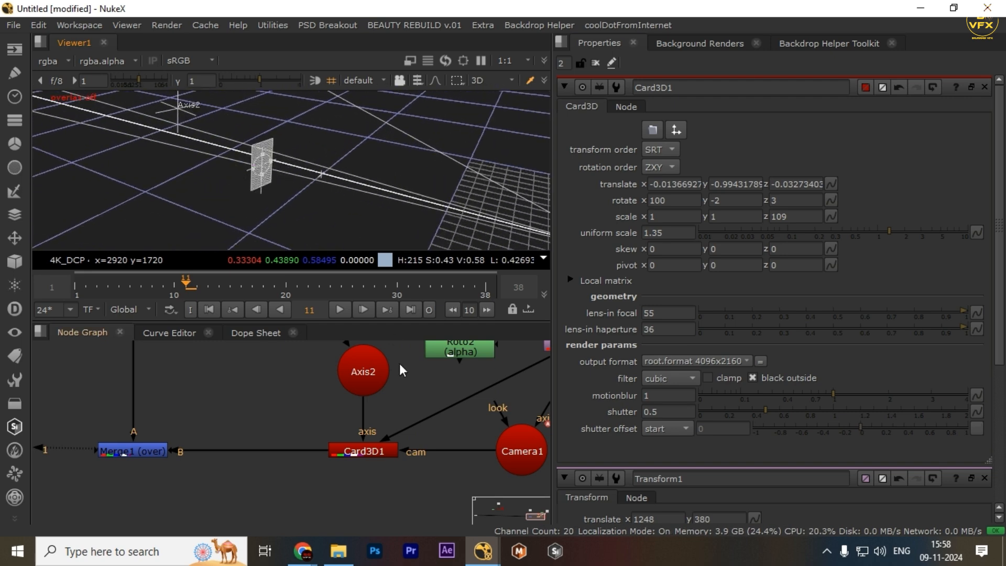
{"action": "left_click", "coordinate": [381, 454]}
{"action": "key", "text": "space"}
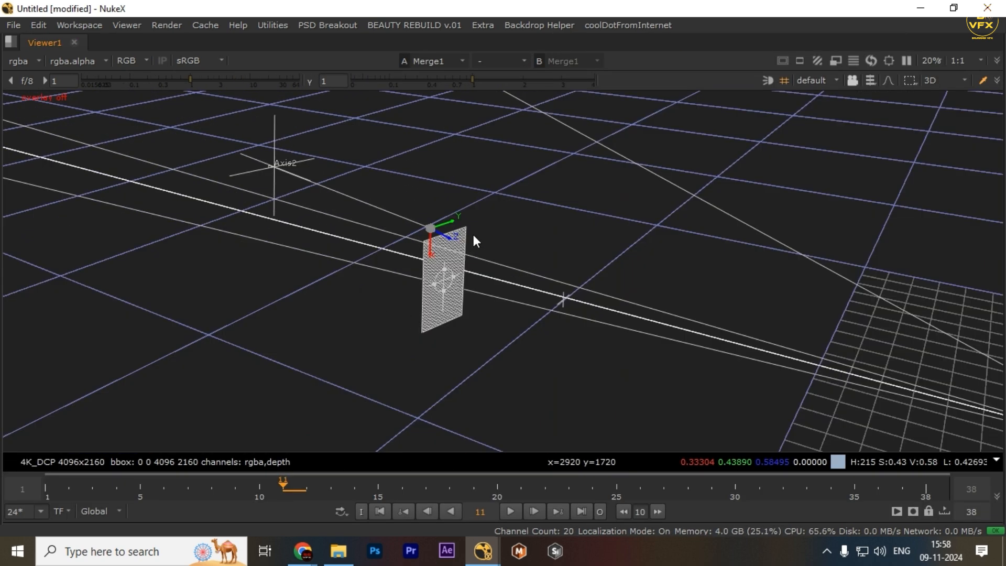
{"action": "key", "text": "Tab"}
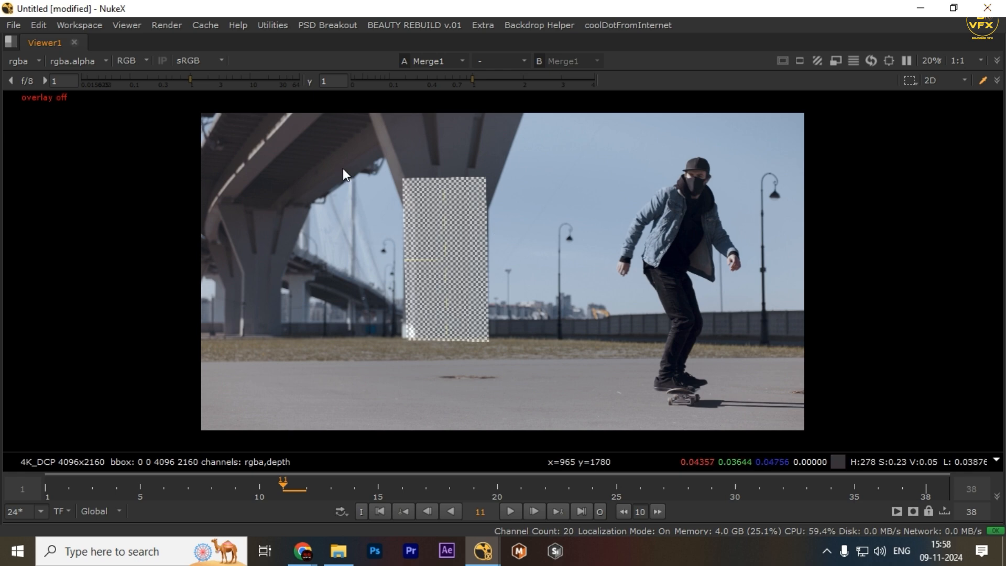
{"action": "key", "text": "o"}
{"action": "key", "text": "Tab"}
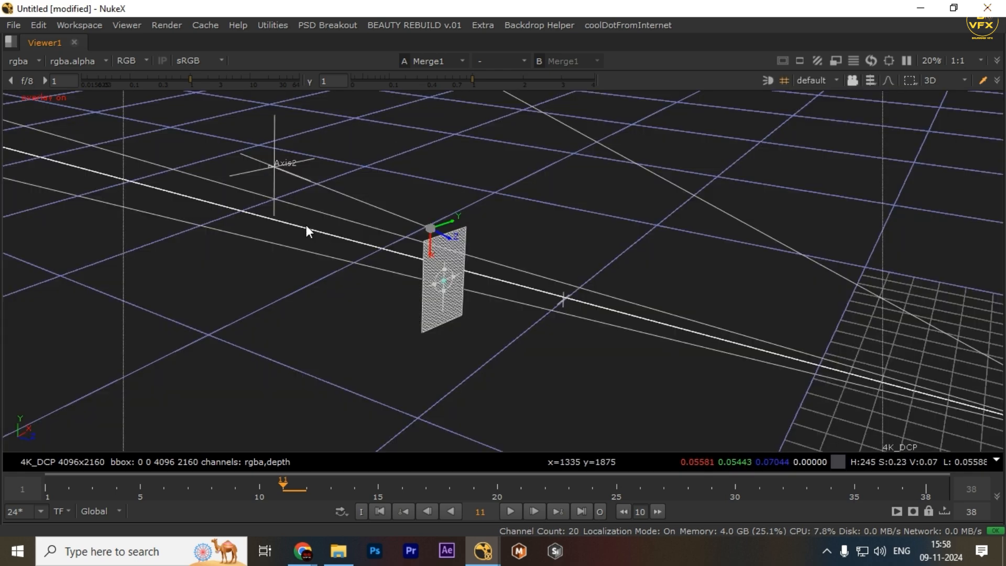
{"action": "left_click_drag", "start_coordinate": [540, 243], "coordinate": [515, 249]}
{"action": "key", "text": "Tab"}
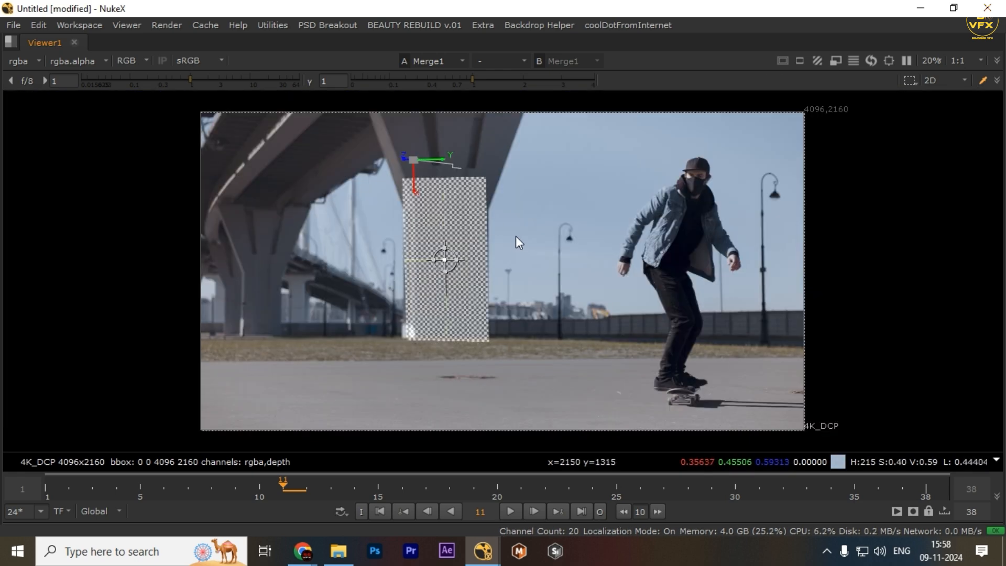
{"action": "key", "text": "Tab"}
{"action": "left_click_drag", "start_coordinate": [629, 235], "coordinate": [660, 269]}
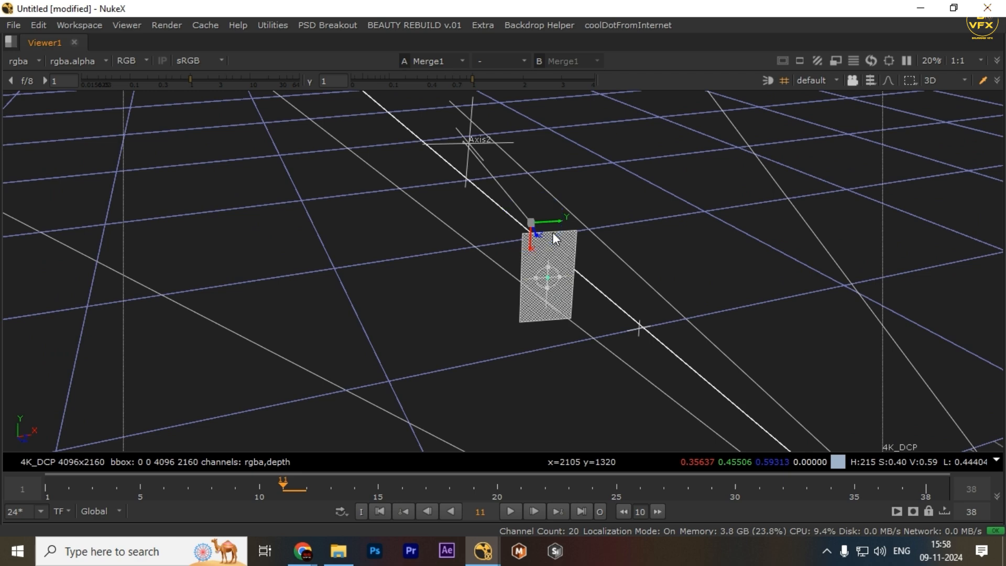
Step: Try to rotate the checkerboard card with its handle in the 3D view, and undo the change
{"action": "mouse_move", "coordinate": [552, 231]}
{"action": "left_mouse_down"}
{"action": "mouse_move", "coordinate": [539, 242]}
{"action": "mouse_move", "coordinate": [558, 239]}
{"action": "left_mouse_up"}
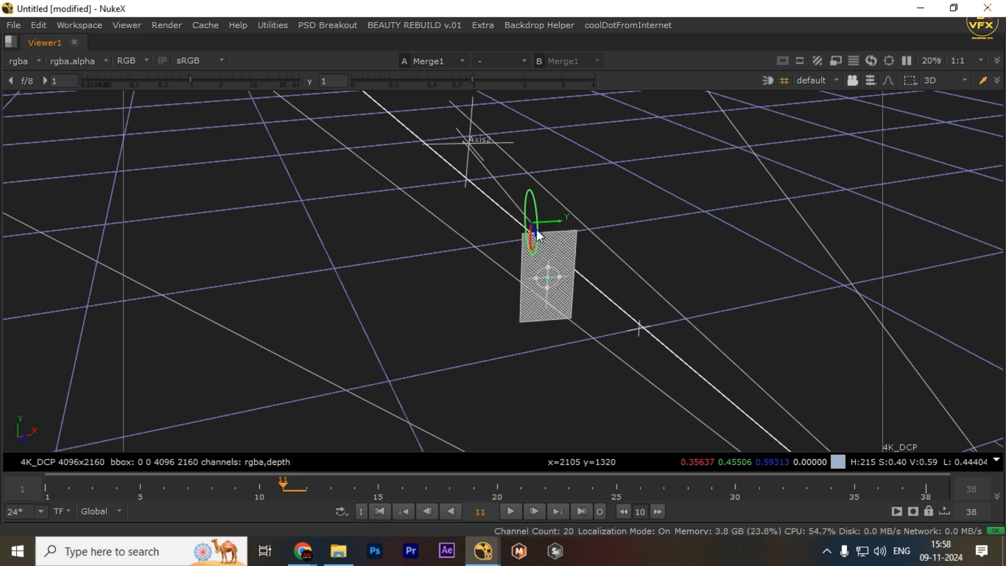
{"action": "left_click_drag", "start_coordinate": [538, 241], "coordinate": [368, 328]}
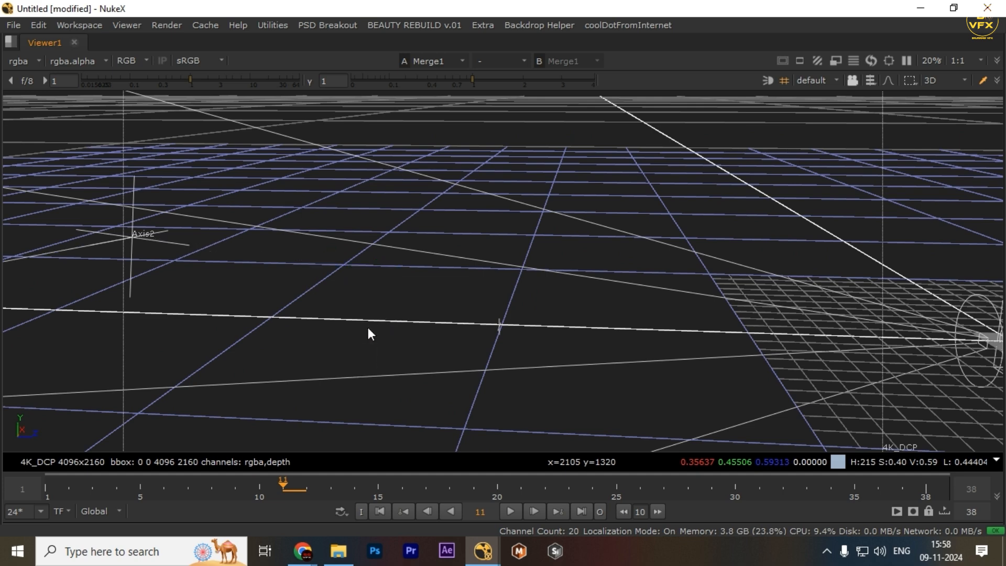
{"action": "key", "text": "ctrl+z"}
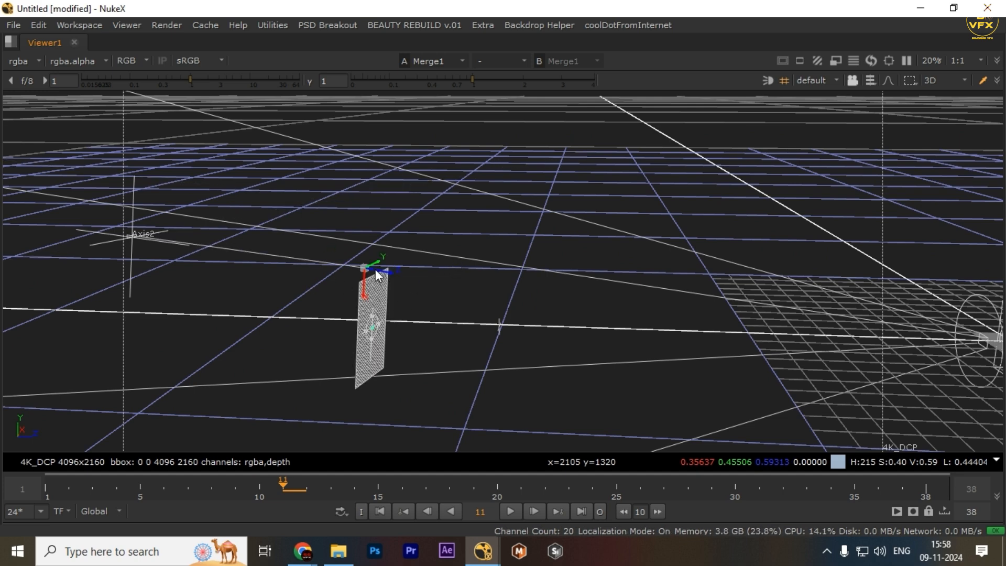
Step: Try a negative pivot y value on Card3D1
{"action": "key", "text": "space"}
{"action": "double_click", "coordinate": [674, 237]}
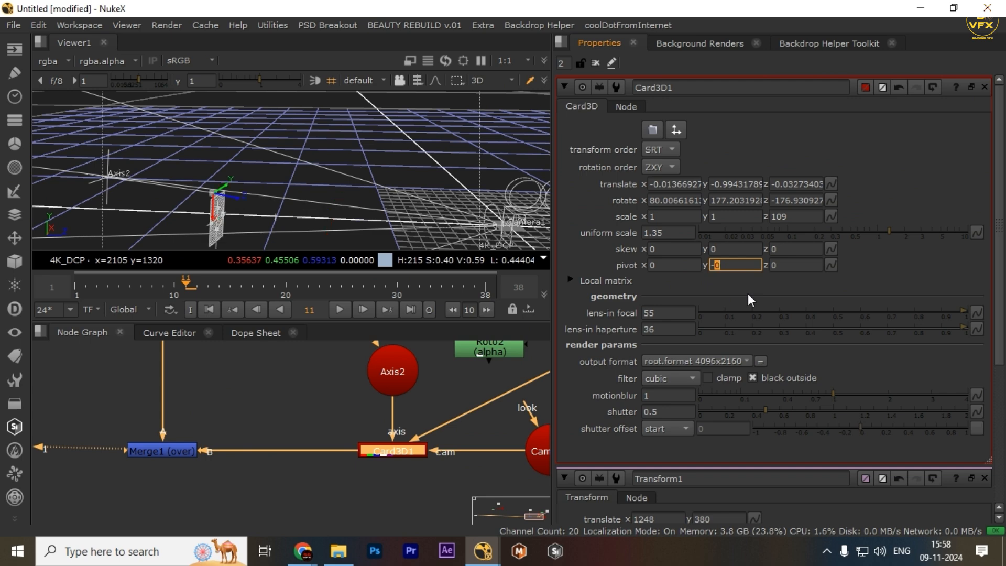
{"action": "type", "text": "-"}
{"action": "left_click", "coordinate": [319, 137]}
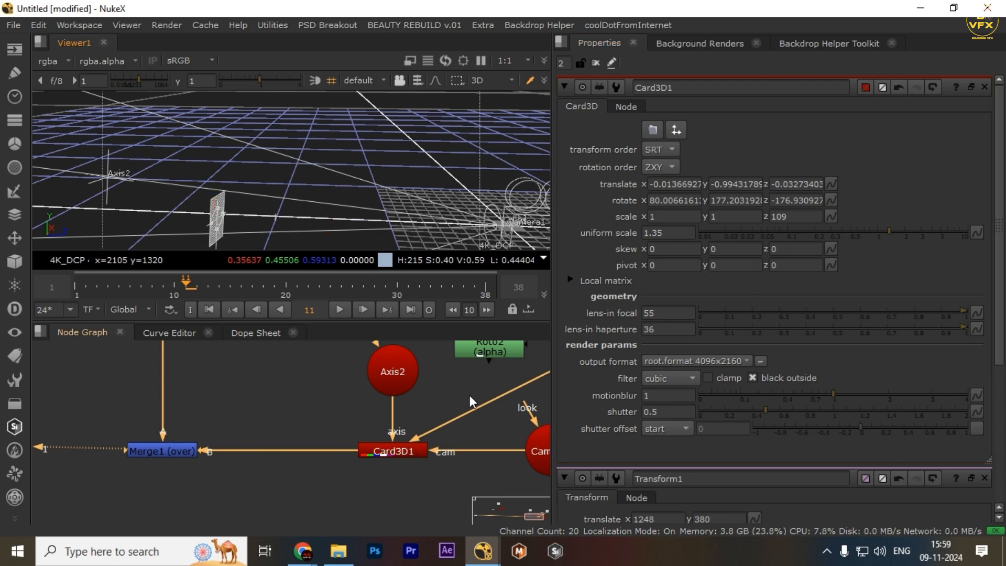
Step: Compare Card3D1 in the 3D view with the 2D composite of the checkerboard on the pillar
{"action": "left_click", "coordinate": [408, 454]}
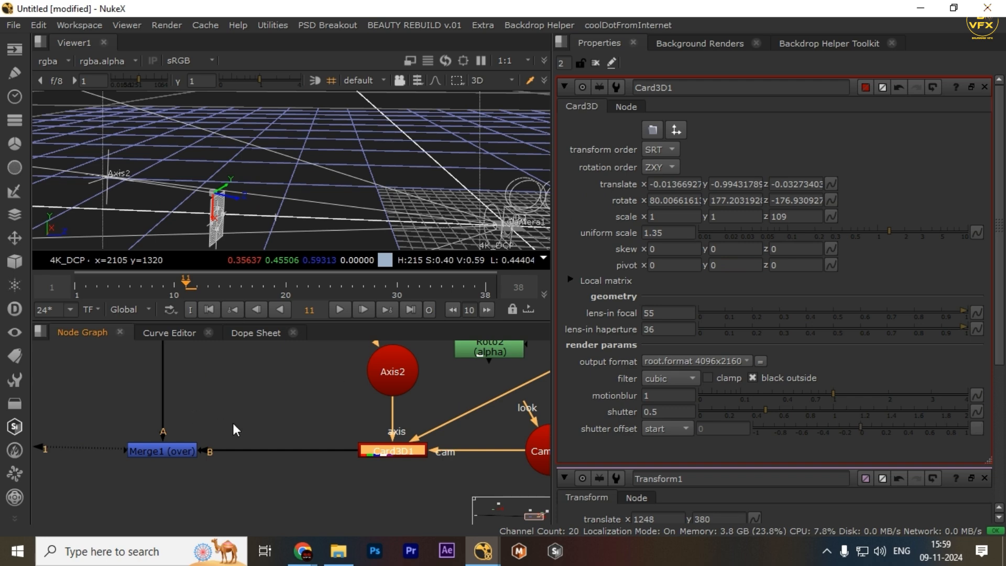
{"action": "left_click_drag", "start_coordinate": [234, 430], "coordinate": [69, 493]}
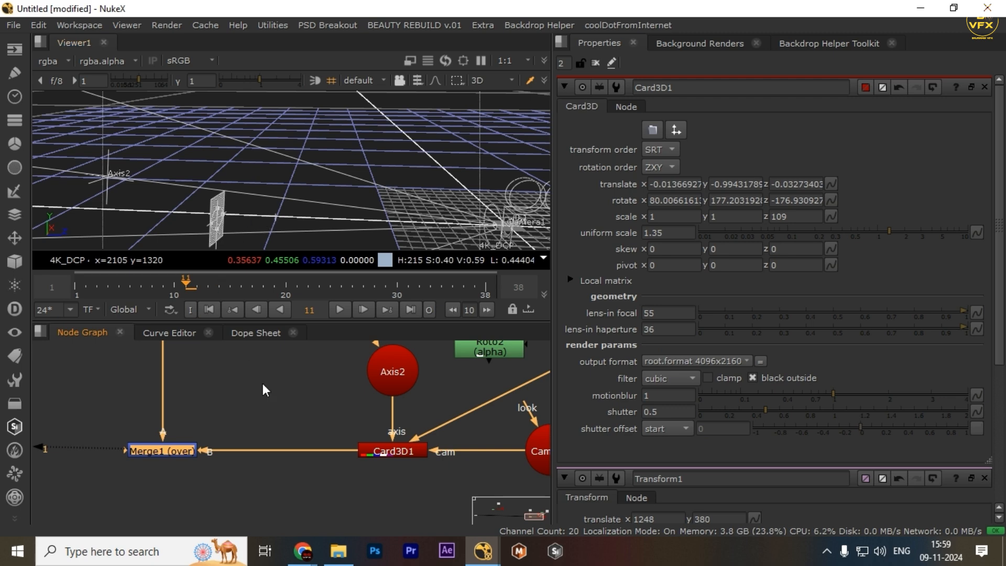
{"action": "left_click_drag", "start_coordinate": [249, 413], "coordinate": [101, 493]}
{"action": "key", "text": "Tab"}
{"action": "key", "text": "Tab"}
{"action": "scroll", "coordinate": [311, 459], "scroll_direction": "down", "scroll_amount": 4}
{"action": "key", "text": "Tab"}
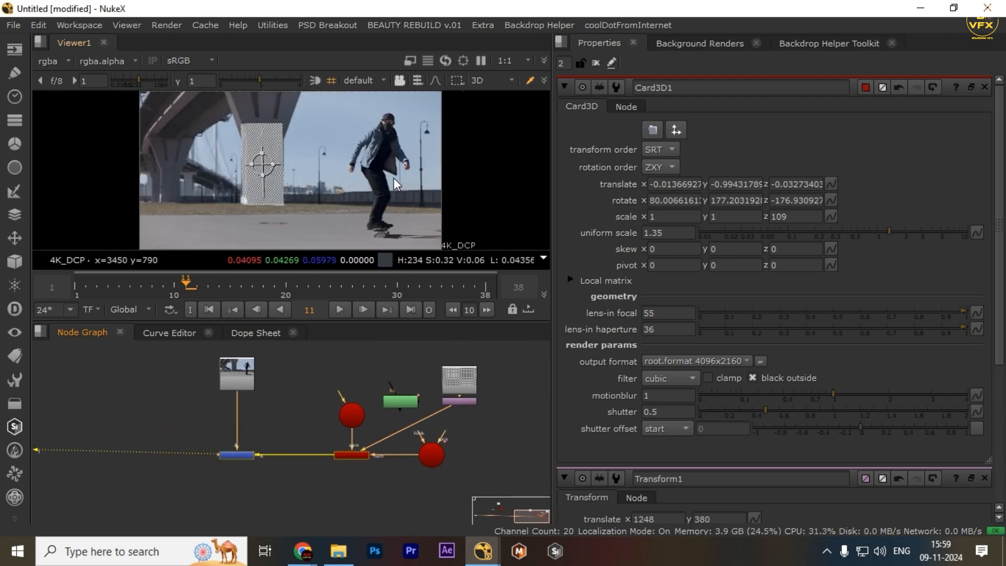
{"action": "key", "text": "Tab"}
Step: Connect Roto2 to Card3D1's image input in place of Transform1, and open the properties of Roto2 and Card3D1
{"action": "double_click", "coordinate": [398, 399]}
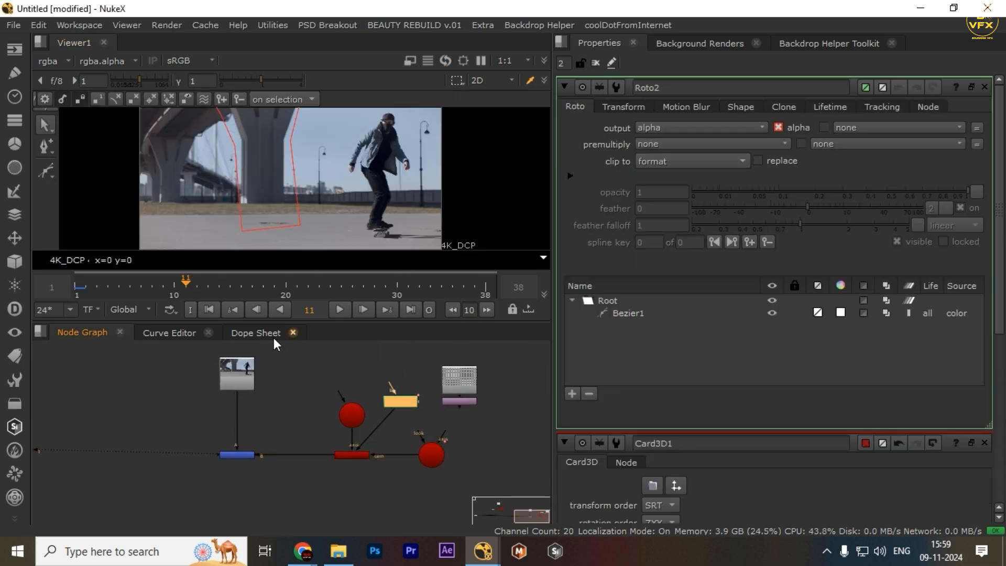
{"action": "left_click", "coordinate": [360, 456]}
{"action": "double_click", "coordinate": [360, 456]}
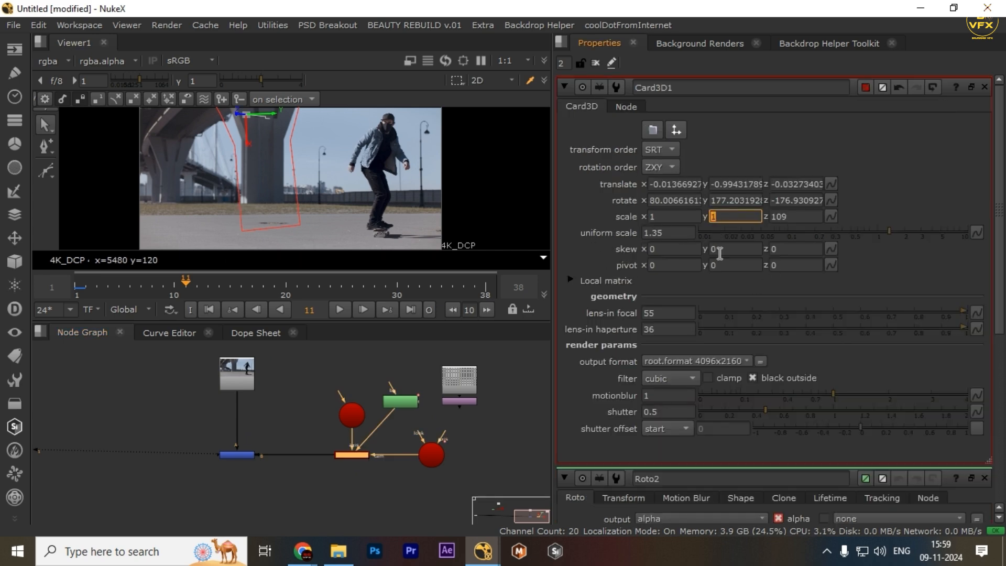
Step: Try a scale y of 0 on Card3D1 and return it to 1
{"action": "type", "text": "0"}
{"action": "key", "text": "Return"}
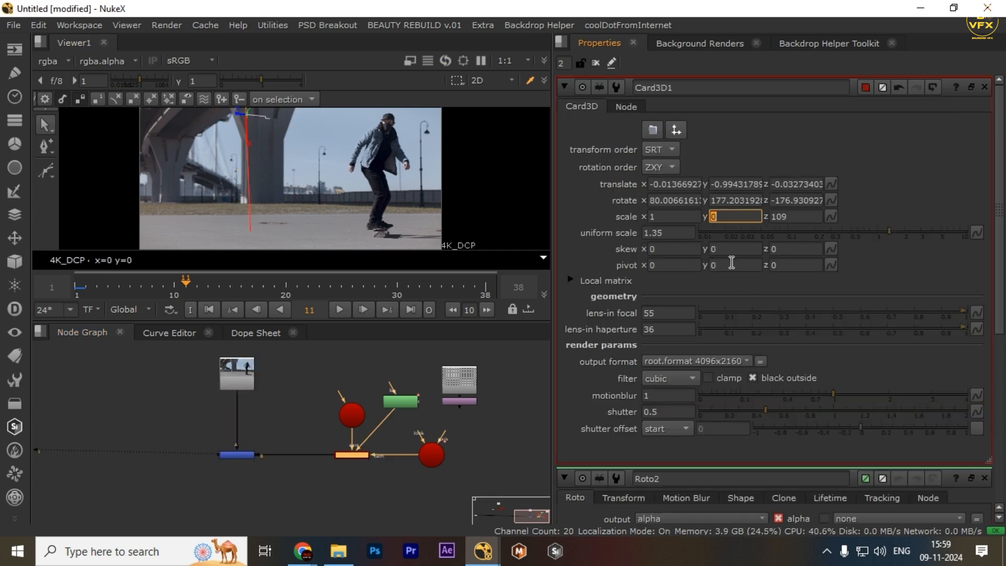
{"action": "type", "text": "1"}
{"action": "key", "text": "Return"}
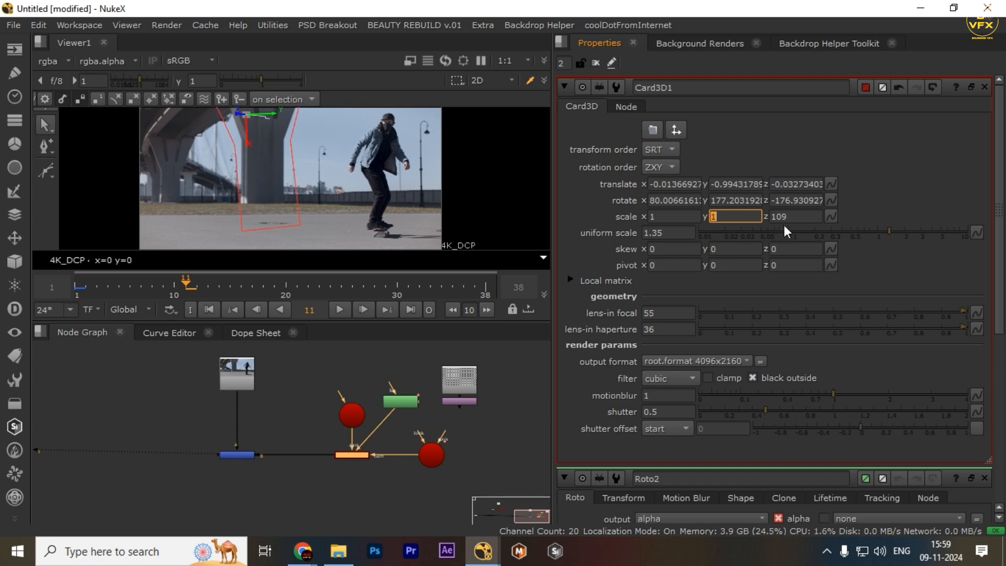
Step: Set Card3D1's scale z to 108 and its uniform scale to 0.86
{"action": "key", "text": "BackSpace"}
{"action": "type", "text": "8"}
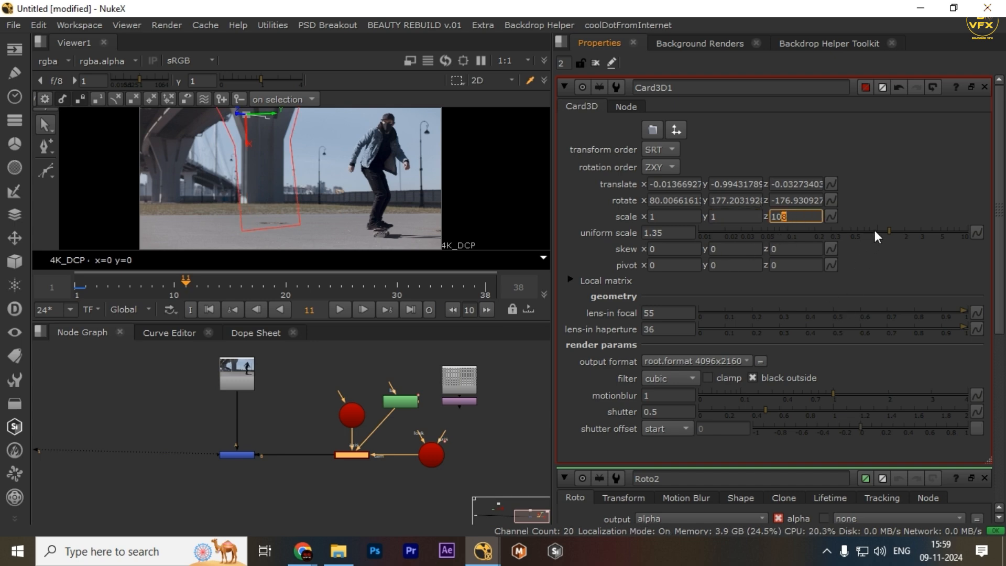
{"action": "left_click_drag", "start_coordinate": [875, 231], "coordinate": [872, 228]}
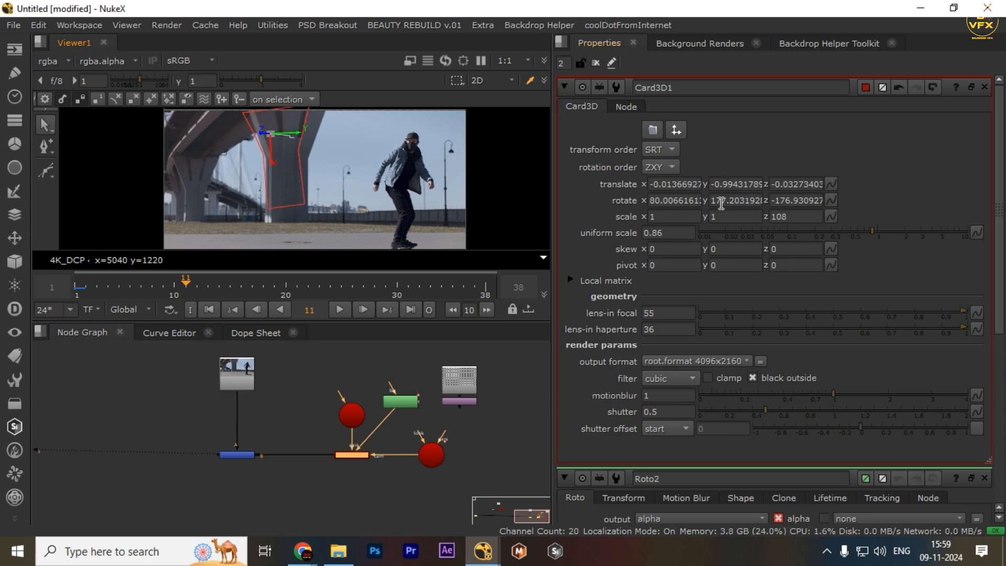
Step: Set Card3D1's translate y to about -1.004, rotate y to about 181.2 and rotate z to about -177.93
{"action": "scroll", "coordinate": [378, 457], "scroll_direction": "up", "scroll_amount": 6}
{"action": "left_click_drag", "start_coordinate": [434, 389], "coordinate": [131, 469]}
{"action": "scroll", "coordinate": [130, 460], "scroll_direction": "down", "scroll_amount": 3}
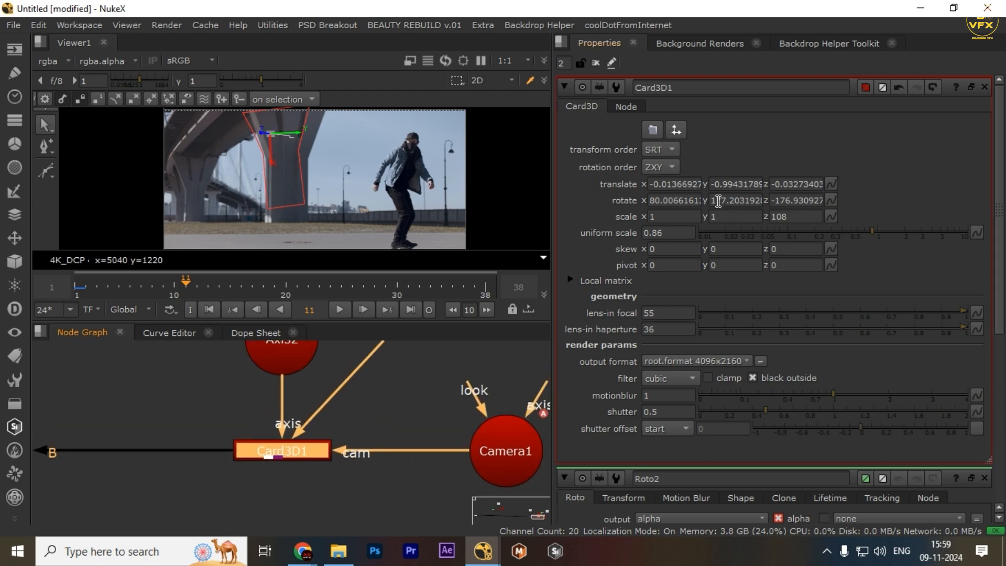
{"action": "key", "text": "Down"}
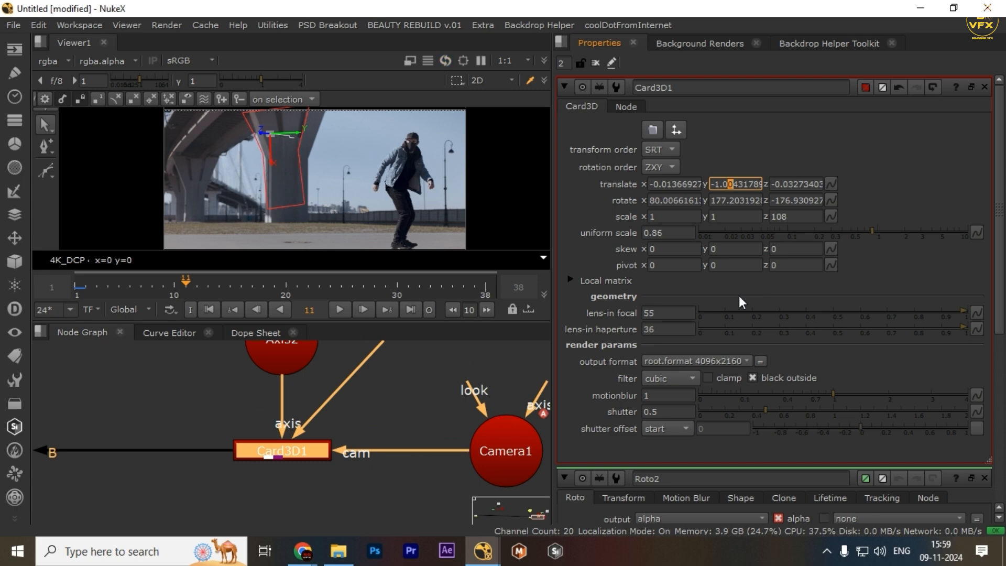
{"action": "left_click", "coordinate": [723, 202]}
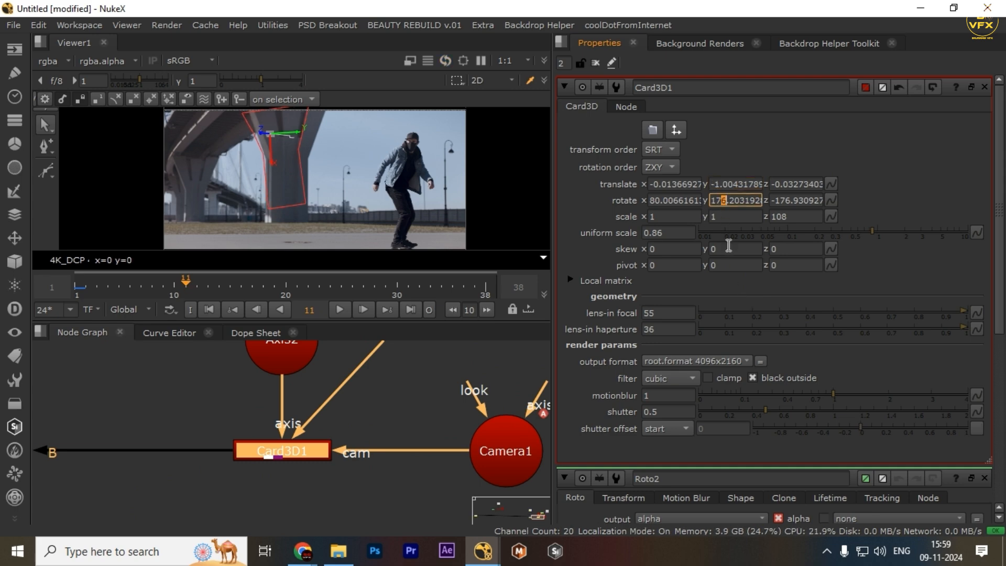
{"action": "key", "text": "Up"}
{"action": "key", "text": "Up"}
{"action": "left_click", "coordinate": [783, 202]}
{"action": "key", "text": "Down"}
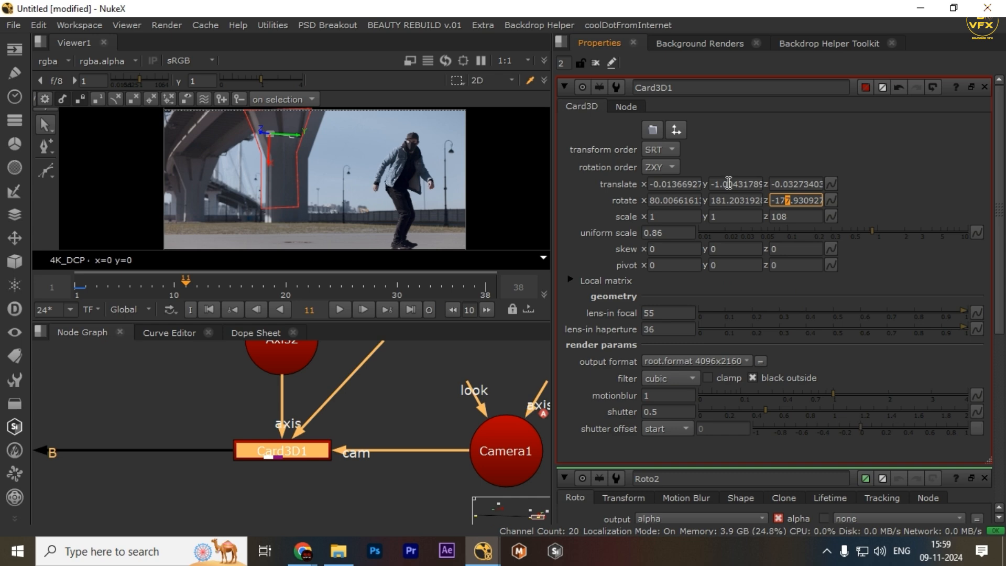
Step: Move the card over the pillar with its viewer handle, to a translation of about 0.058, -1.023, 0.014
{"action": "left_click_drag", "start_coordinate": [272, 150], "coordinate": [249, 207]}
{"action": "key", "text": "ctrl+z"}
{"action": "scroll", "coordinate": [302, 167], "scroll_direction": "up", "scroll_amount": 2}
{"action": "key", "text": "space"}
{"action": "scroll", "coordinate": [329, 320], "scroll_direction": "up", "scroll_amount": 4}
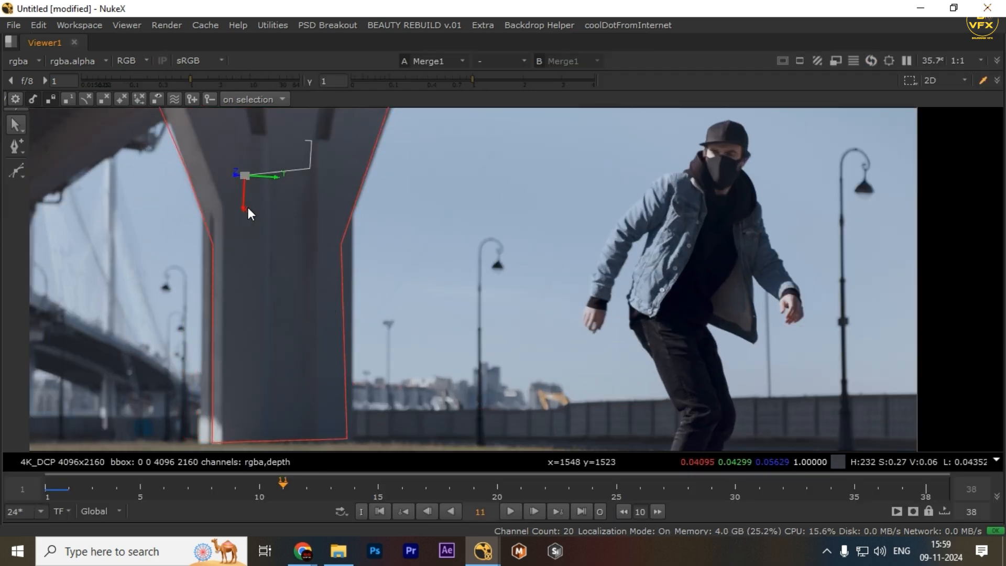
{"action": "key", "text": "space"}
{"action": "scroll", "coordinate": [356, 162], "scroll_direction": "down", "scroll_amount": 4}
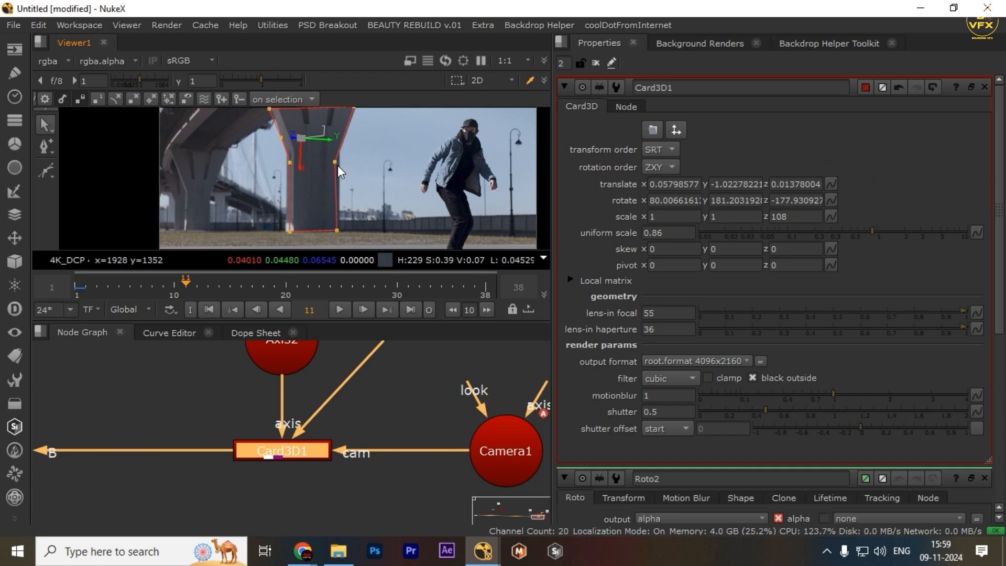
{"action": "scroll", "coordinate": [336, 163], "scroll_direction": "up", "scroll_amount": 2}
Step: On frame 1, move the Roto2 shape's three right-side points up slightly along the pillar's right edge
{"action": "key", "text": "space"}
{"action": "left_click_drag", "start_coordinate": [400, 261], "coordinate": [186, 385]}
{"action": "scroll", "coordinate": [230, 393], "scroll_direction": "down", "scroll_amount": 1}
{"action": "left_click_drag", "start_coordinate": [282, 408], "coordinate": [315, 331]}
{"action": "key", "text": "space"}
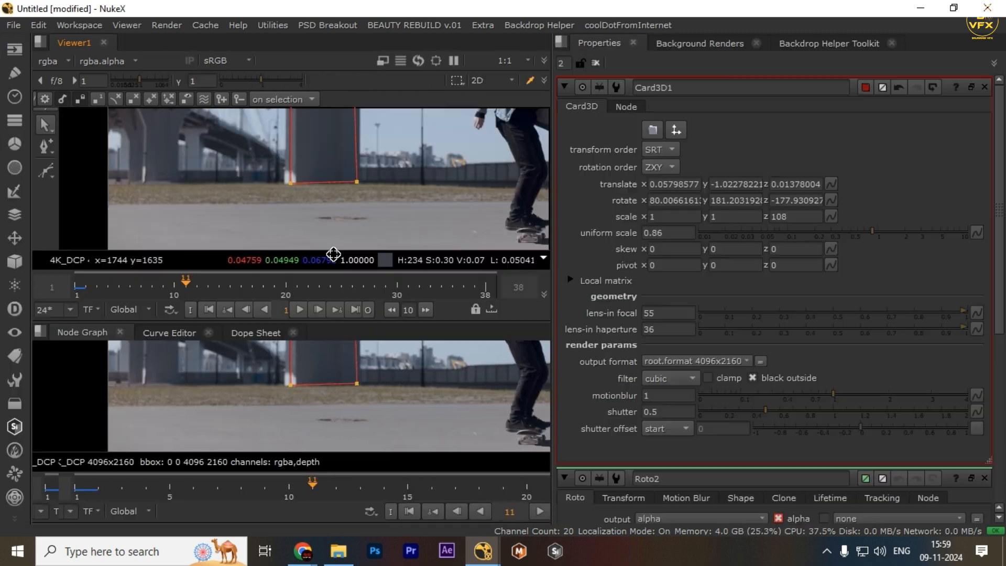
{"action": "left_click", "coordinate": [77, 285]}
{"action": "key", "text": "space"}
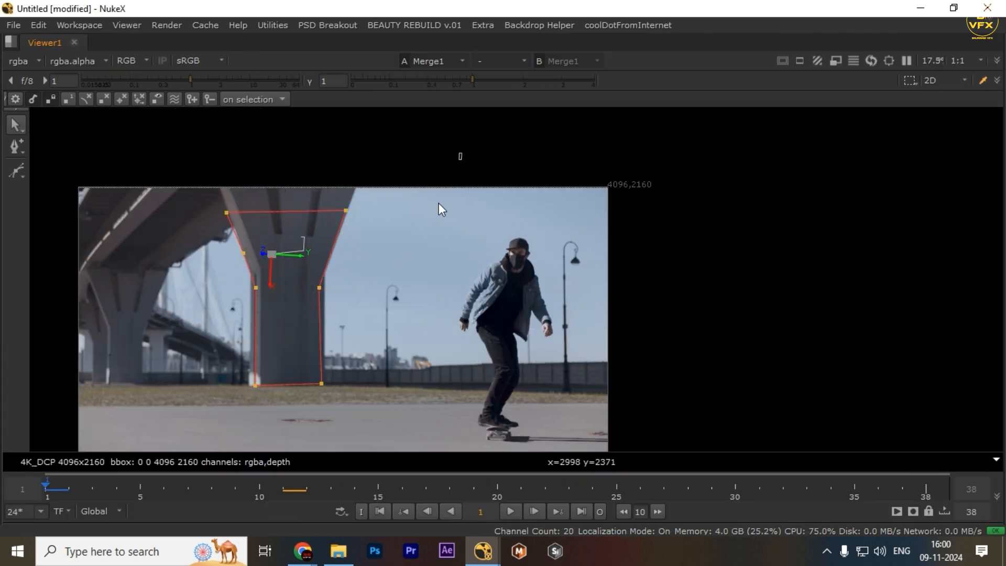
{"action": "scroll", "coordinate": [365, 401], "scroll_direction": "up", "scroll_amount": 2}
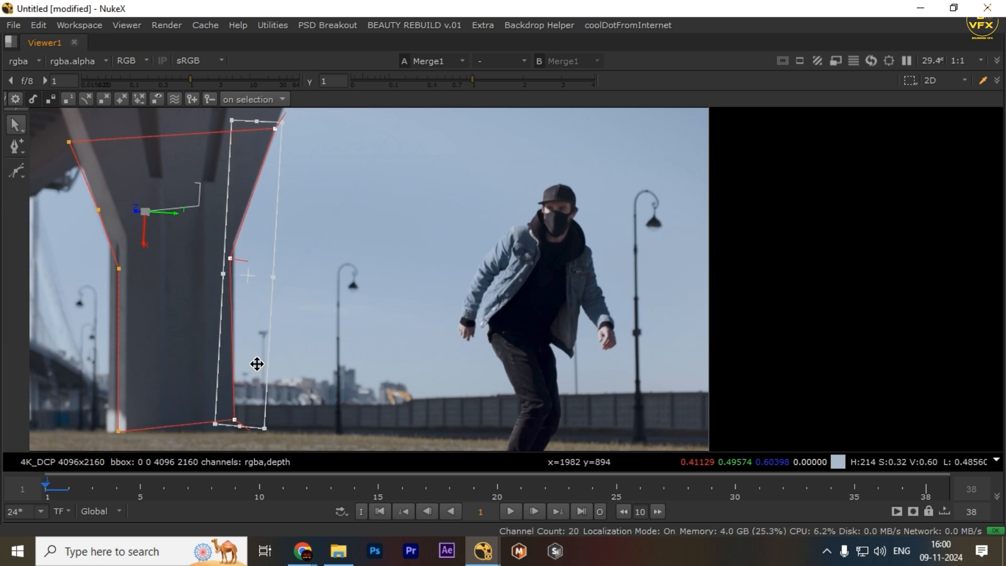
{"action": "left_click_drag", "start_coordinate": [256, 361], "coordinate": [258, 356]}
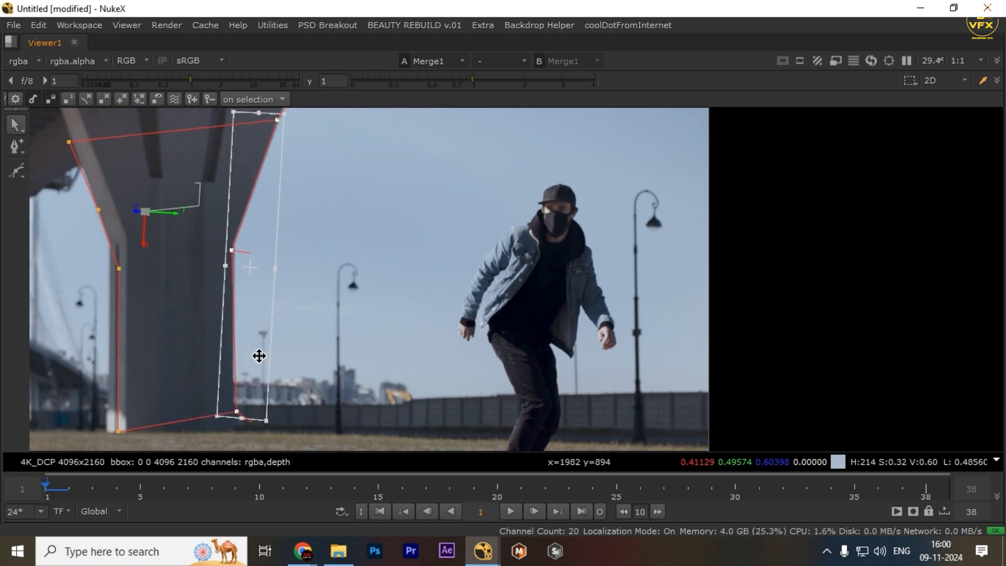
Step: Move the roto shape's two bottom corner points onto the lower corners of the pillar
{"action": "left_click", "coordinate": [402, 329]}
{"action": "left_click_drag", "start_coordinate": [237, 423], "coordinate": [385, 402]}
{"action": "left_click_drag", "start_coordinate": [268, 408], "coordinate": [256, 409]}
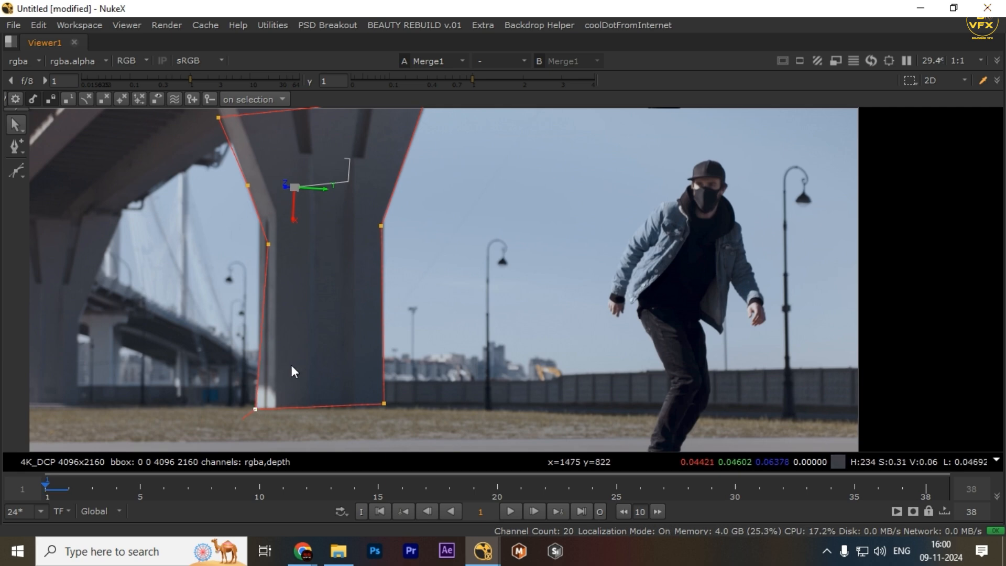
{"action": "left_click_drag", "start_coordinate": [383, 402], "coordinate": [381, 405]}
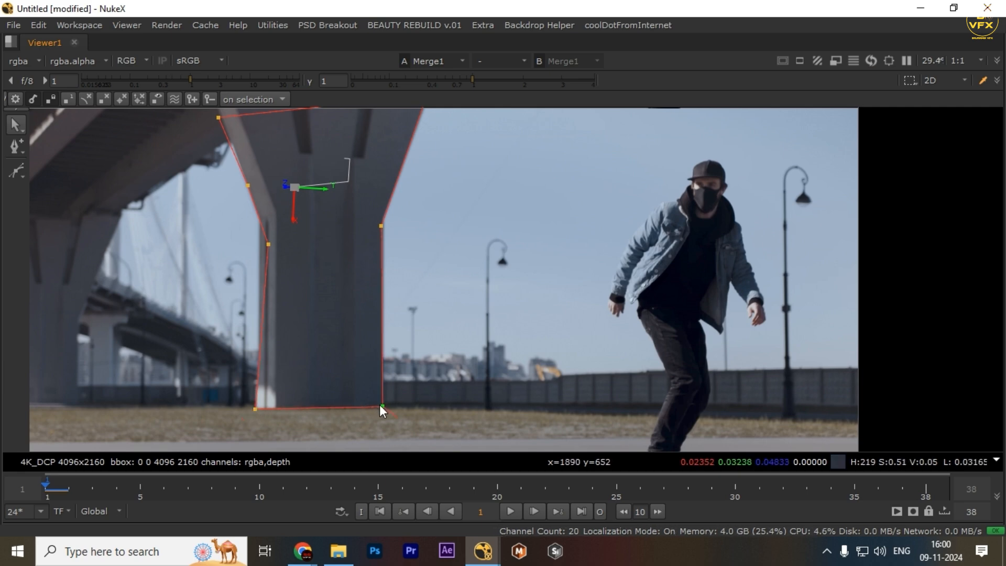
Step: Select the roto shape's left-side points and shift them onto the pillar's left edge
{"action": "scroll", "coordinate": [313, 286], "scroll_direction": "up", "scroll_amount": 1}
{"action": "left_click_drag", "start_coordinate": [313, 286], "coordinate": [338, 356]}
{"action": "left_click_drag", "start_coordinate": [225, 171], "coordinate": [316, 324]}
{"action": "left_click_drag", "start_coordinate": [252, 272], "coordinate": [241, 240]}
Step: Raise the roto shape's top points above the frame and align its top-right corner with the pillar's edge
{"action": "scroll", "coordinate": [428, 257], "scroll_direction": "down", "scroll_amount": 1}
{"action": "left_click_drag", "start_coordinate": [429, 256], "coordinate": [419, 342]}
{"action": "left_click_drag", "start_coordinate": [539, 154], "coordinate": [105, 241]}
{"action": "left_click_drag", "start_coordinate": [362, 239], "coordinate": [357, 214]}
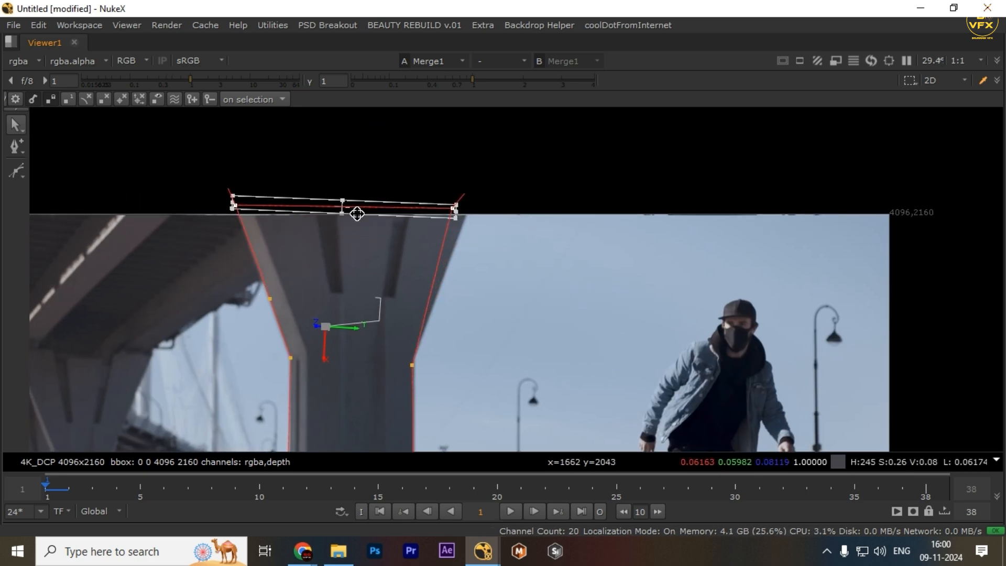
{"action": "left_click", "coordinate": [436, 222]}
{"action": "left_click_drag", "start_coordinate": [455, 209], "coordinate": [470, 204]}
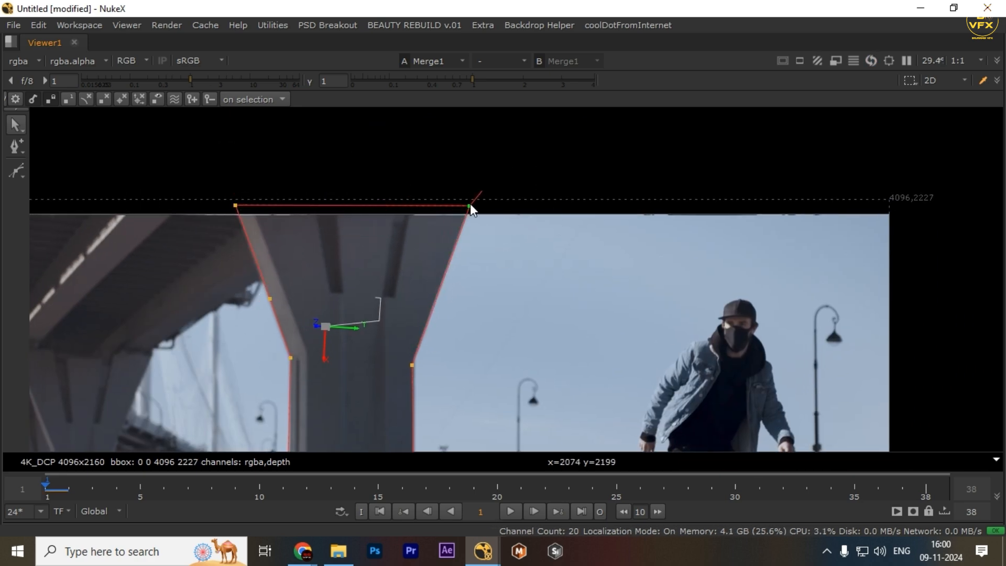
Step: Inspect the pillar with the viewer overlay turned off, and turn the overlay back on
{"action": "scroll", "coordinate": [470, 205], "scroll_direction": "down", "scroll_amount": 4}
{"action": "left_click_drag", "start_coordinate": [432, 280], "coordinate": [413, 227]}
{"action": "scroll", "coordinate": [413, 241], "scroll_direction": "up", "scroll_amount": 2}
{"action": "key", "text": "o"}
{"action": "left_click_drag", "start_coordinate": [521, 287], "coordinate": [498, 312]}
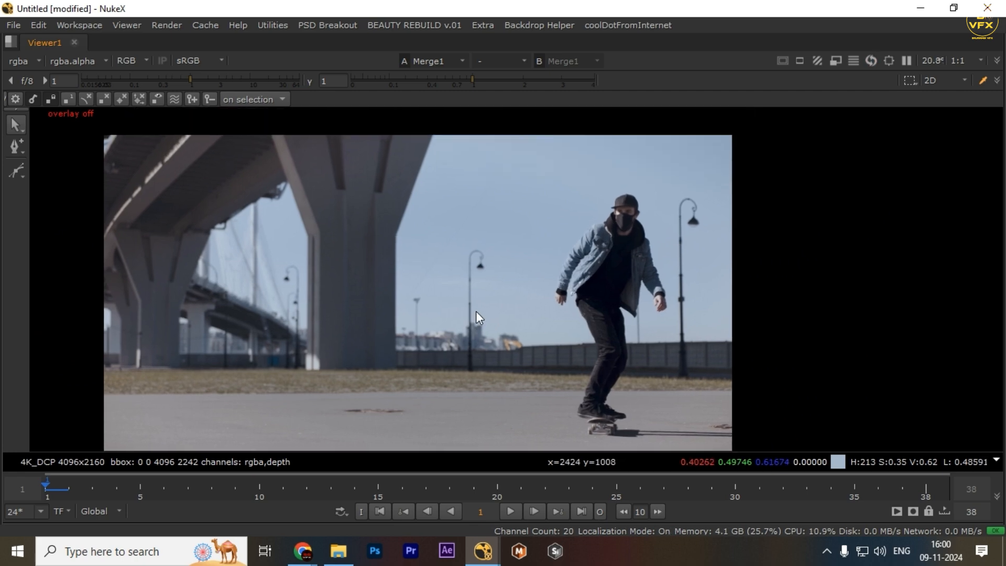
{"action": "key", "text": "o"}
{"action": "key", "text": "space"}
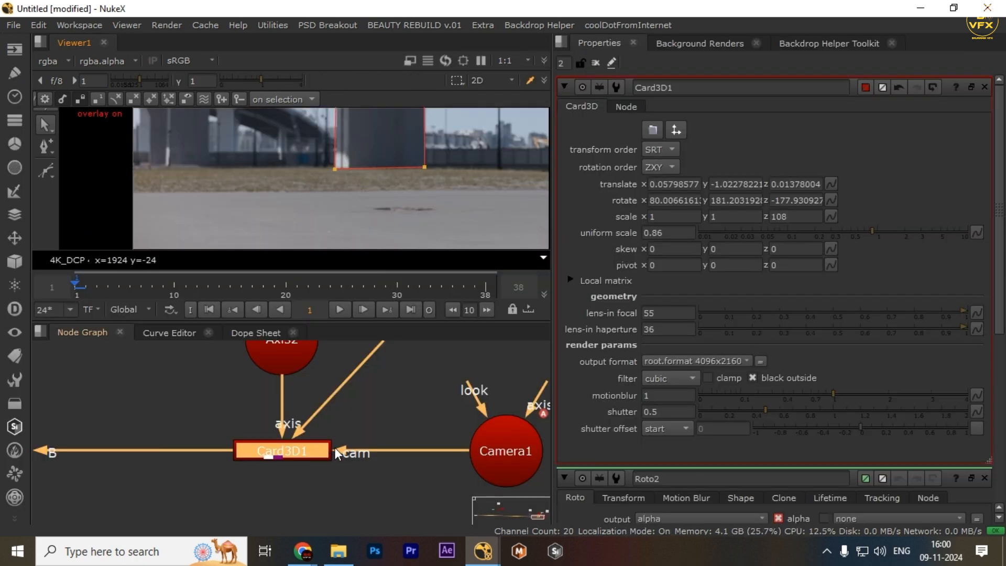
Step: Limit the open properties panels to 1 and open Roto2's properties
{"action": "scroll", "coordinate": [334, 447], "scroll_direction": "down", "scroll_amount": 3}
{"action": "scroll", "coordinate": [567, 67], "scroll_direction": "down", "scroll_amount": 1}
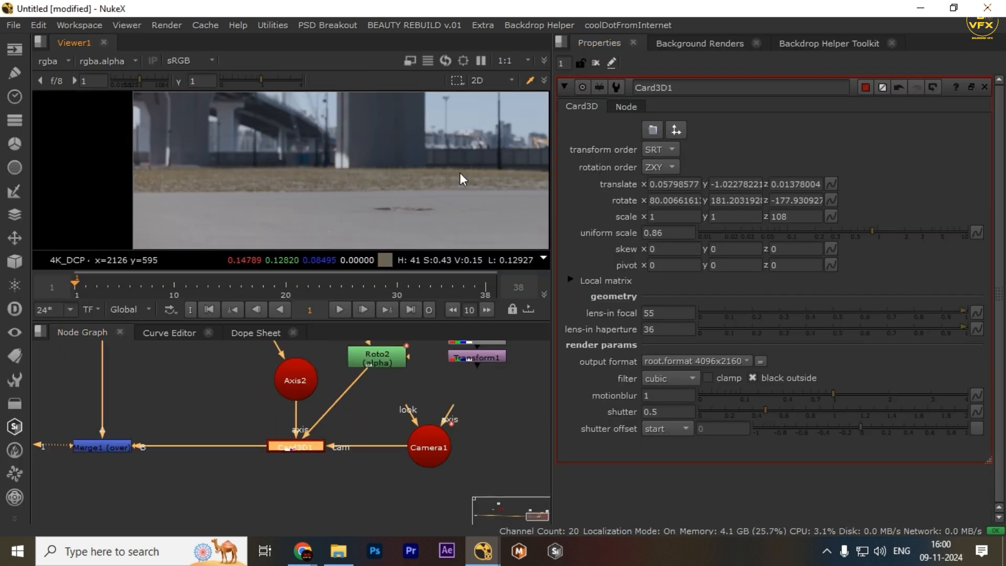
{"action": "key", "text": "space"}
{"action": "key", "text": "space"}
{"action": "scroll", "coordinate": [471, 367], "scroll_direction": "down", "scroll_amount": 1}
{"action": "double_click", "coordinate": [414, 391]}
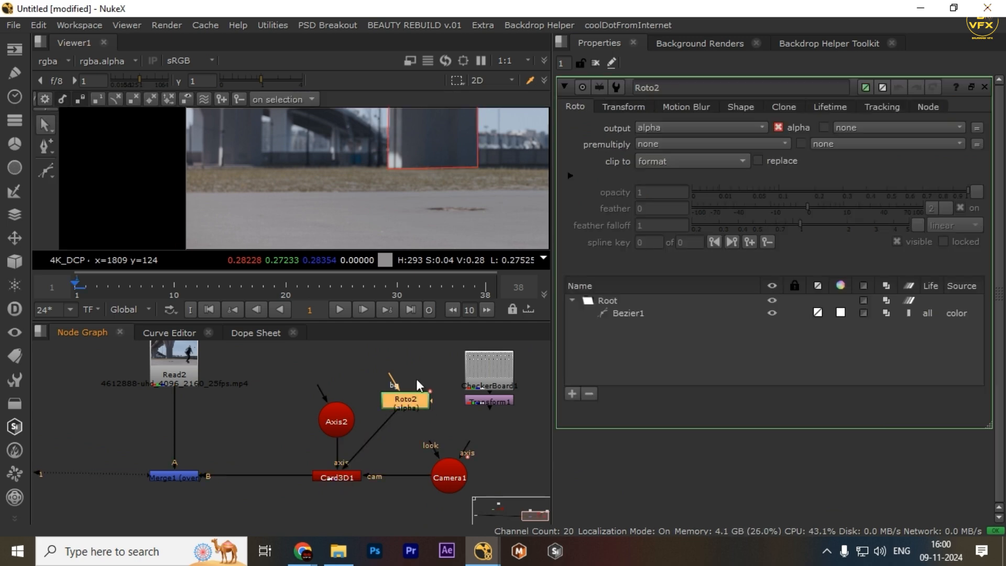
Step: Play the shot in the enlarged, fitted viewer to check how the roto shape follows the pillar
{"action": "key", "text": "space"}
{"action": "key", "text": "l"}
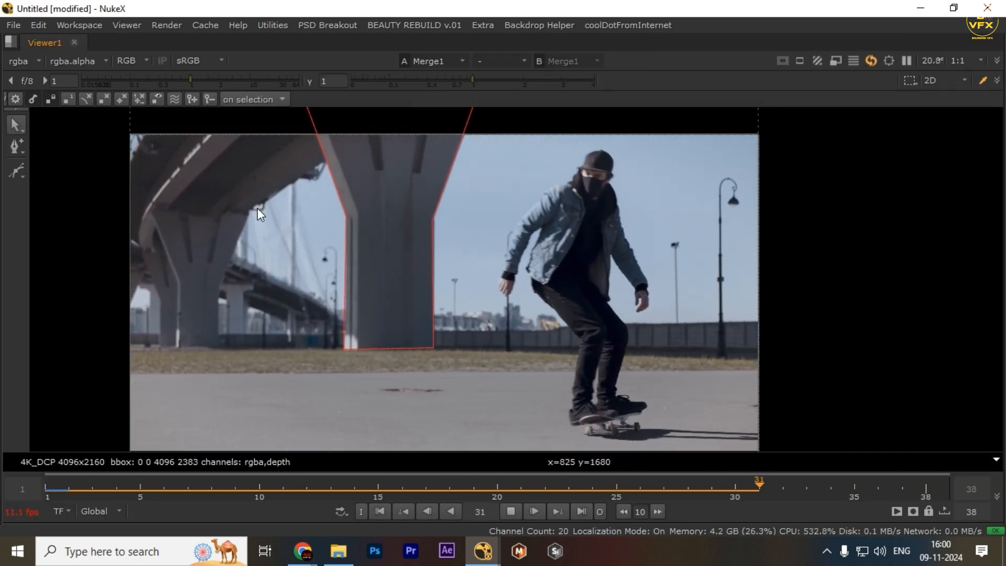
{"action": "key", "text": "f"}
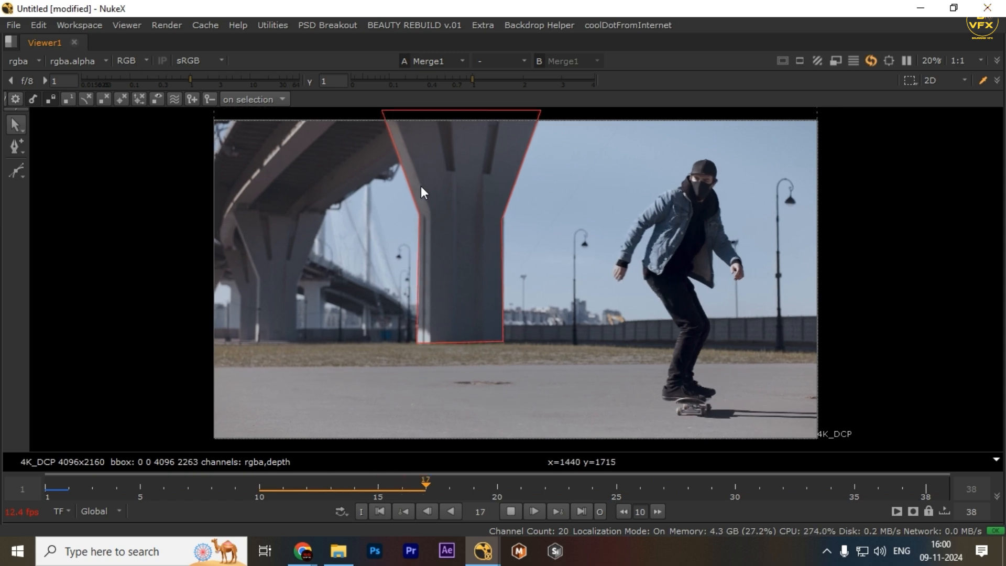